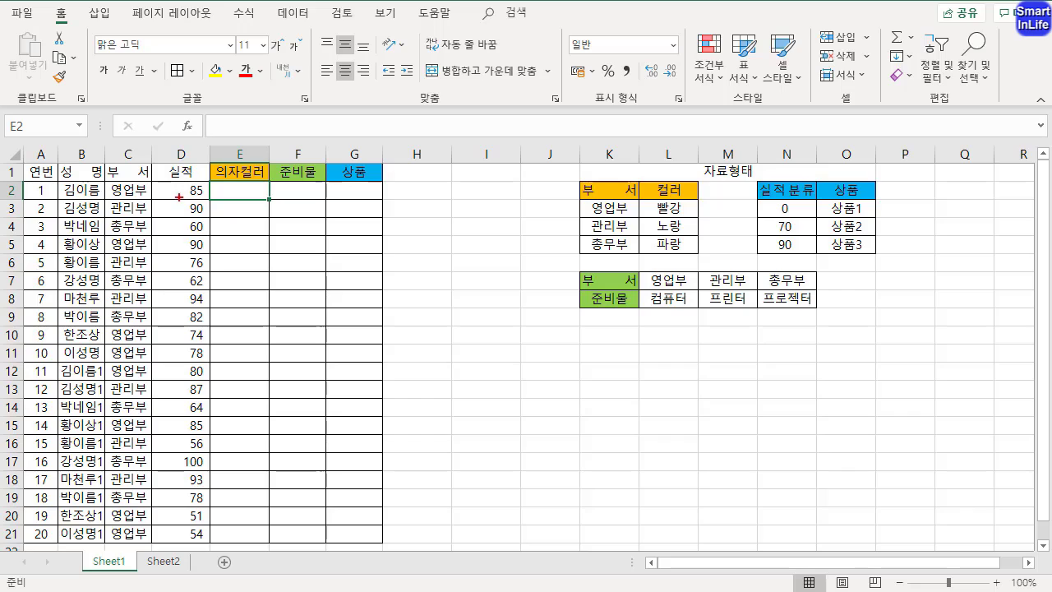
{"action": "left_click_drag", "start_coordinate": [143, 195], "coordinate": [110, 184]}
{"action": "left_click_drag", "start_coordinate": [248, 181], "coordinate": [250, 161]}
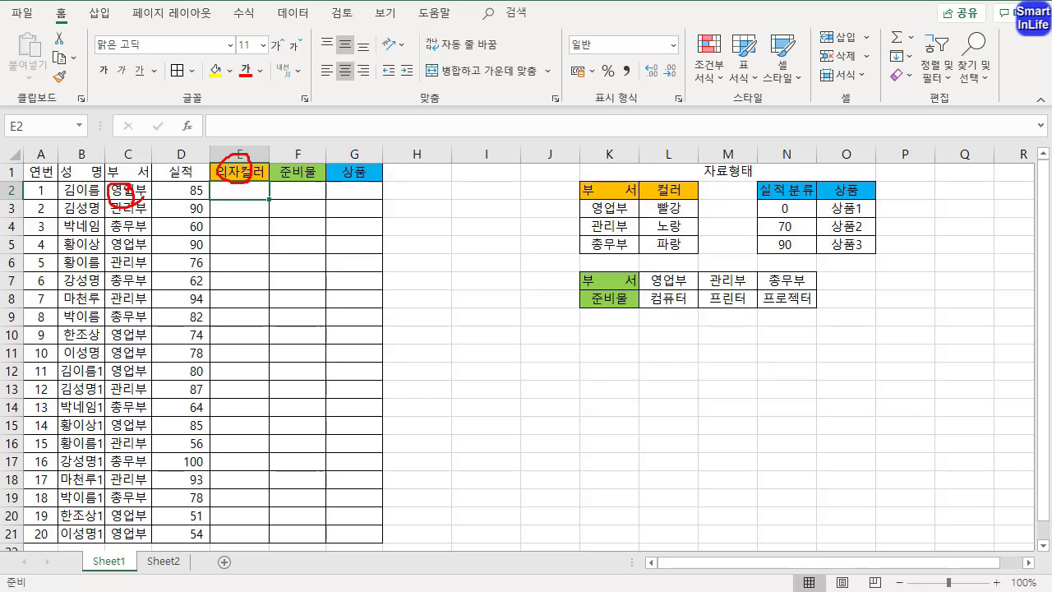
{"action": "left_click_drag", "start_coordinate": [680, 203], "coordinate": [692, 241]}
{"action": "left_click_drag", "start_coordinate": [268, 198], "coordinate": [311, 193]}
{"action": "mouse_move", "coordinate": [610, 196]}
{"action": "left_mouse_down"}
{"action": "mouse_move", "coordinate": [575, 188]}
{"action": "mouse_move", "coordinate": [642, 196]}
{"action": "left_mouse_up"}
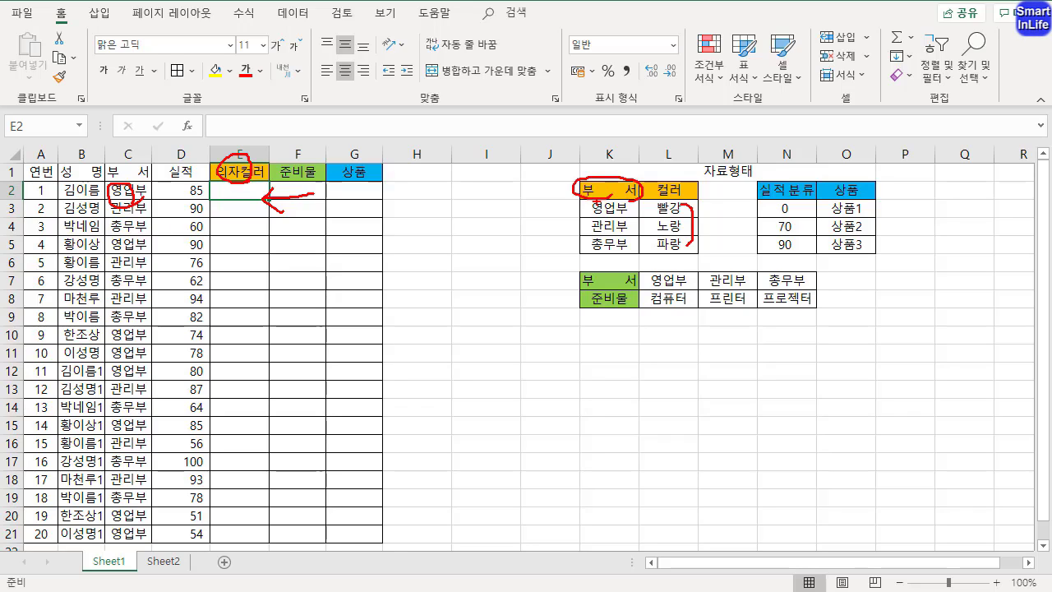
{"action": "left_click_drag", "start_coordinate": [115, 196], "coordinate": [149, 195]}
{"action": "mouse_move", "coordinate": [120, 199]}
{"action": "left_mouse_down"}
{"action": "mouse_move", "coordinate": [150, 171]}
{"action": "mouse_move", "coordinate": [153, 194]}
{"action": "left_mouse_up"}
{"action": "mouse_move", "coordinate": [678, 202]}
{"action": "left_mouse_down"}
{"action": "mouse_move", "coordinate": [593, 216]}
{"action": "mouse_move", "coordinate": [691, 227]}
{"action": "mouse_move", "coordinate": [668, 208]}
{"action": "mouse_move", "coordinate": [623, 264]}
{"action": "mouse_move", "coordinate": [683, 262]}
{"action": "left_mouse_up"}
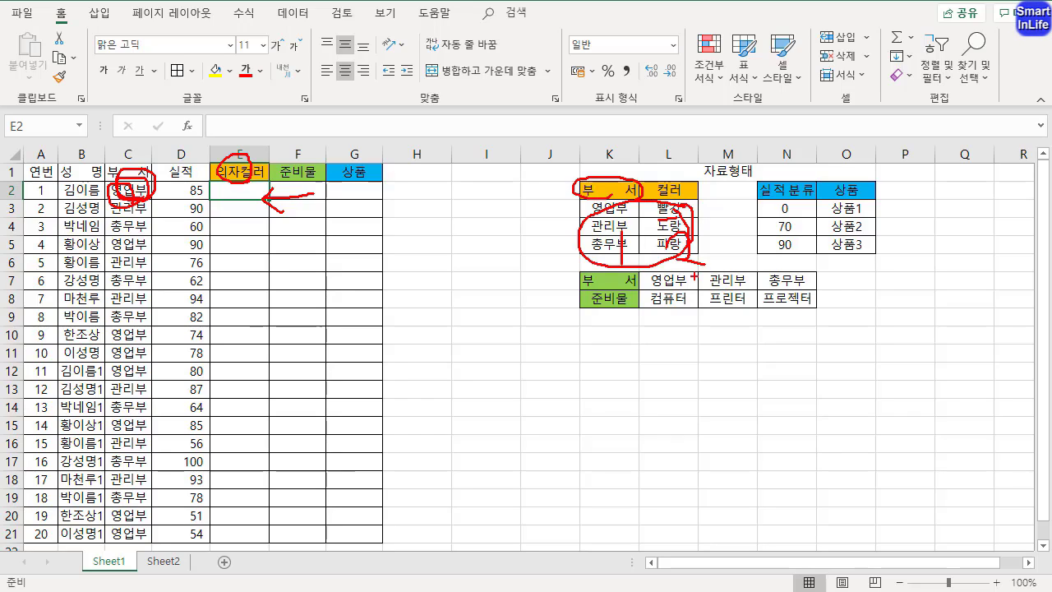
{"action": "left_click_drag", "start_coordinate": [620, 200], "coordinate": [629, 273]}
{"action": "left_click_drag", "start_coordinate": [686, 200], "coordinate": [687, 257]}
{"action": "left_click_drag", "start_coordinate": [238, 191], "coordinate": [272, 184]}
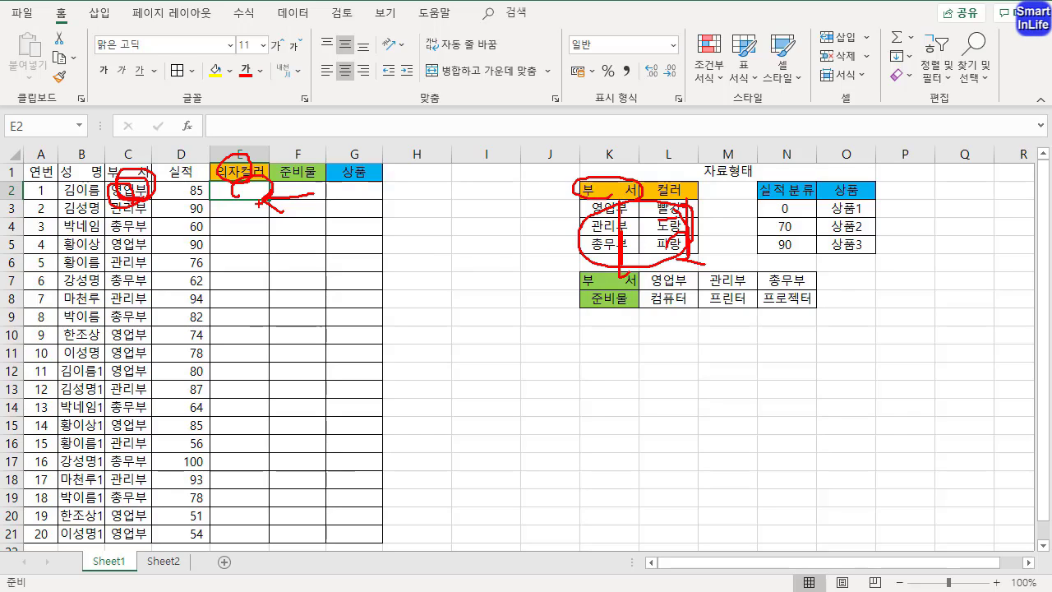
{"action": "key", "text": "Escape"}
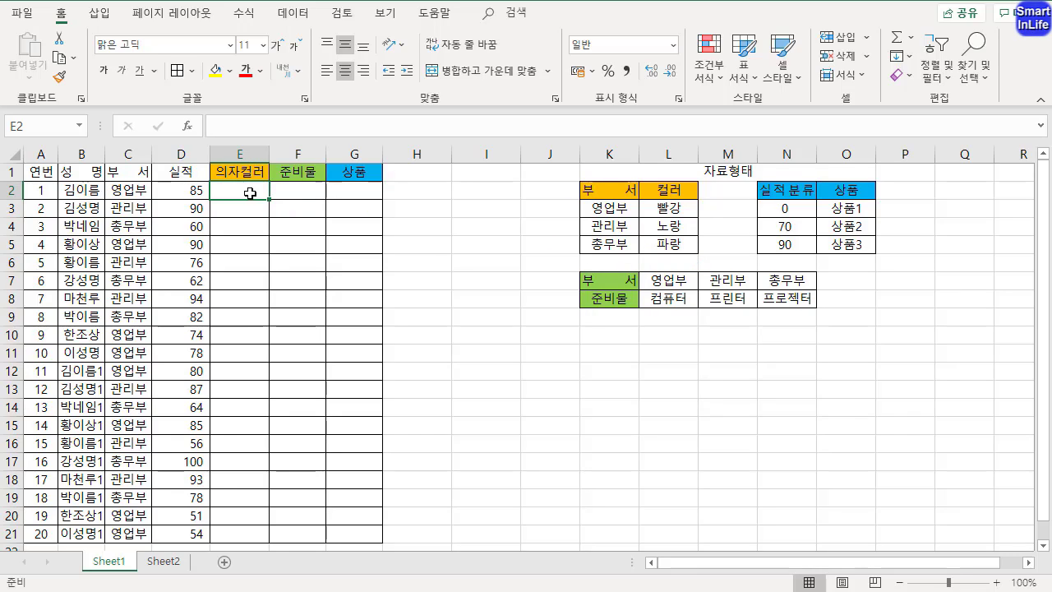
Start a VLOOKUP formula in E2 with the first row's department cell C2 as the lookup value.
{"action": "type", "text": "=v"}
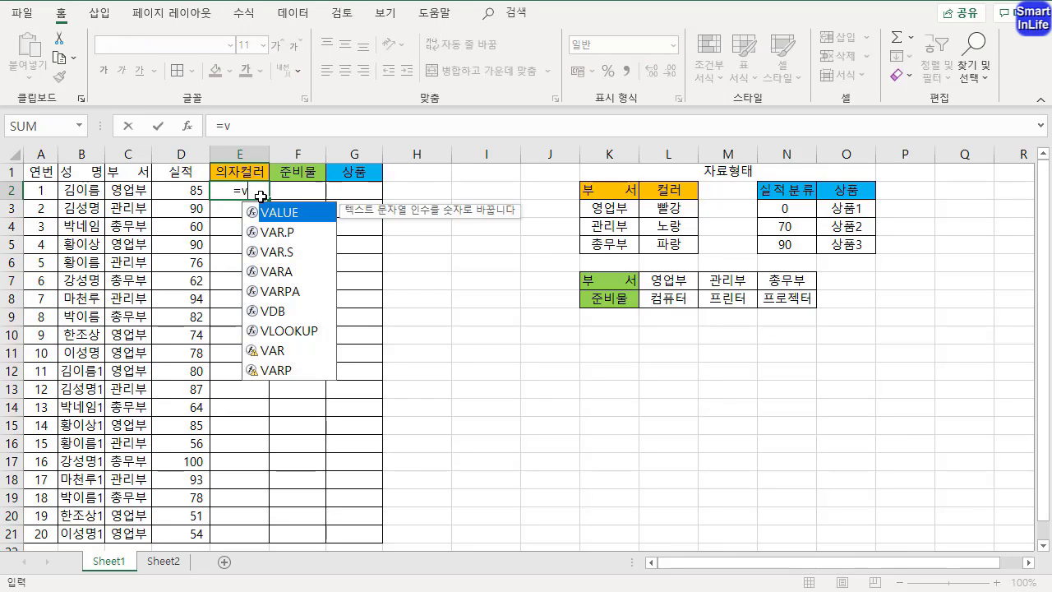
{"action": "type", "text": "l"}
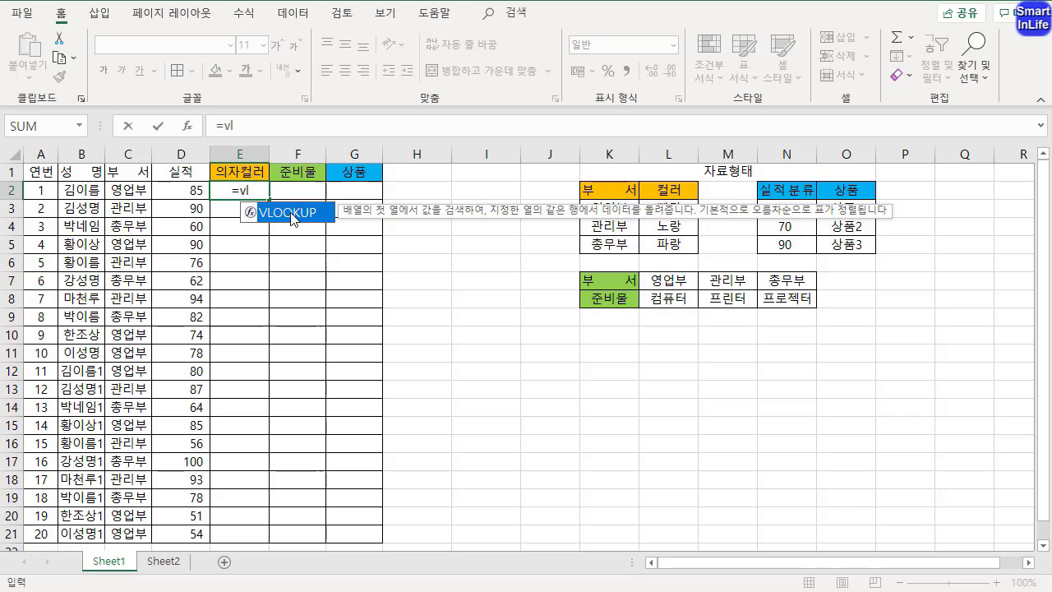
{"action": "double_click", "coordinate": [292, 213]}
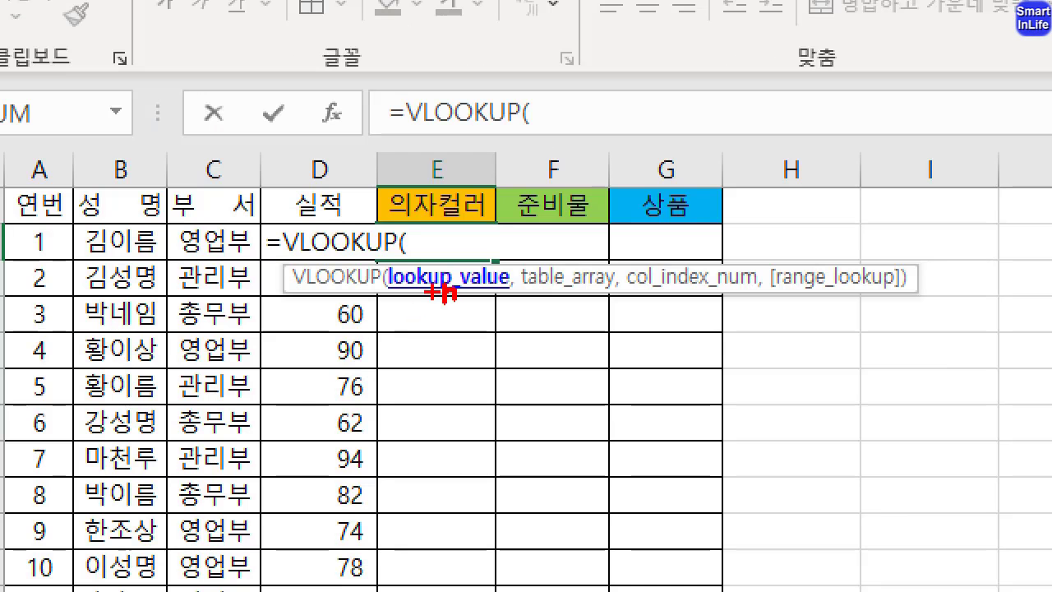
{"action": "mouse_move", "coordinate": [207, 266]}
{"action": "left_mouse_down"}
{"action": "mouse_move", "coordinate": [246, 259]}
{"action": "mouse_move", "coordinate": [225, 218]}
{"action": "mouse_move", "coordinate": [245, 256]}
{"action": "left_mouse_up"}
{"action": "mouse_move", "coordinate": [606, 302]}
{"action": "left_mouse_down"}
{"action": "mouse_move", "coordinate": [538, 289]}
{"action": "mouse_move", "coordinate": [587, 263]}
{"action": "mouse_move", "coordinate": [586, 306]}
{"action": "left_mouse_up"}
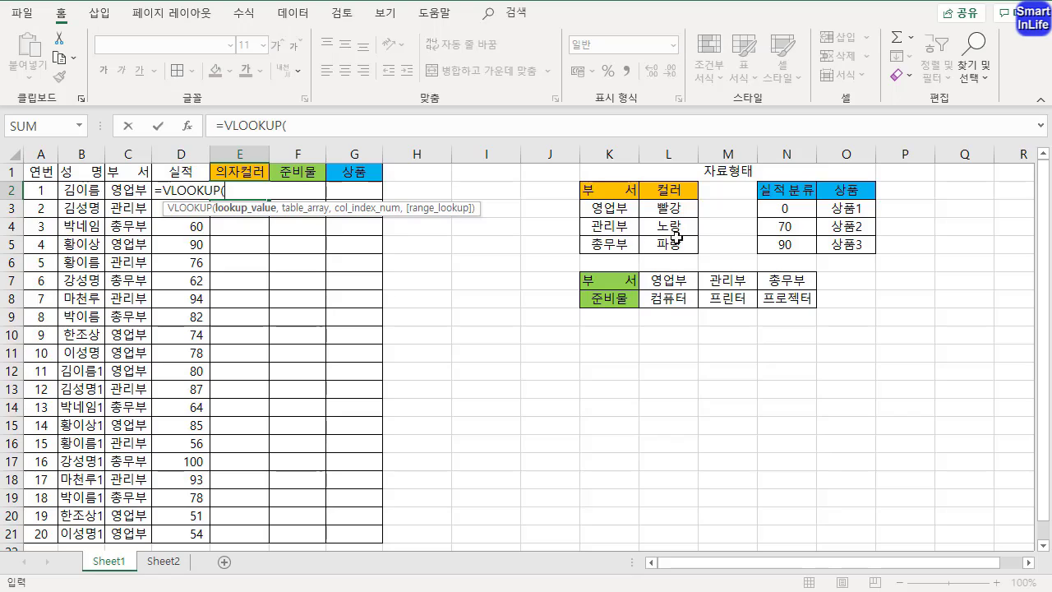
{"action": "left_click", "coordinate": [258, 192]}
{"action": "left_click", "coordinate": [131, 191]}
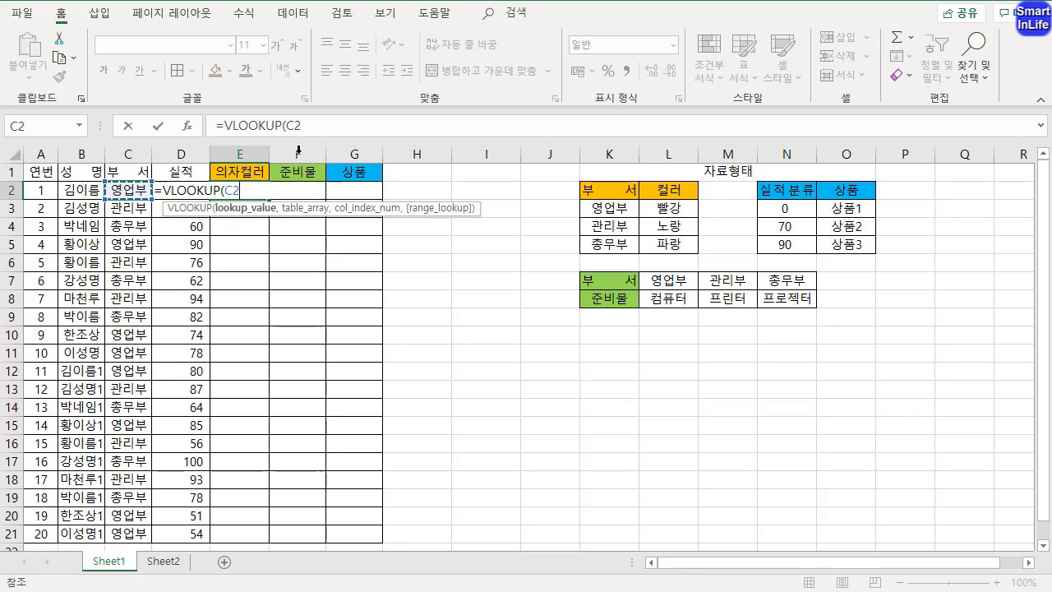
{"action": "type", "text": ","}
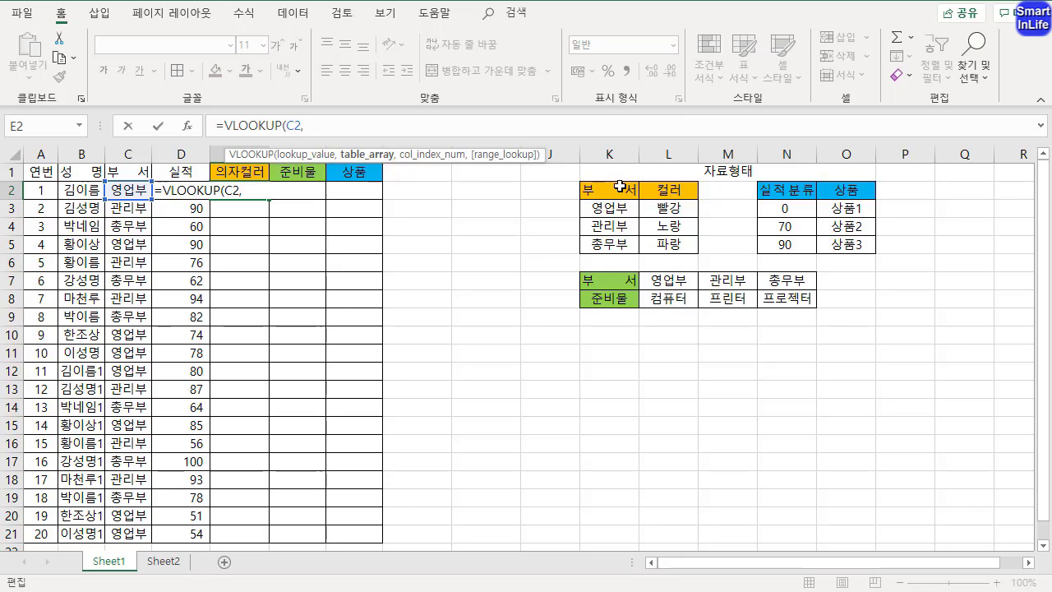
{"action": "mouse_move", "coordinate": [649, 191]}
{"action": "left_mouse_down"}
{"action": "mouse_move", "coordinate": [583, 237]}
{"action": "mouse_move", "coordinate": [697, 261]}
{"action": "mouse_move", "coordinate": [657, 198]}
{"action": "left_mouse_up"}
{"action": "left_click_drag", "start_coordinate": [591, 186], "coordinate": [615, 202]}
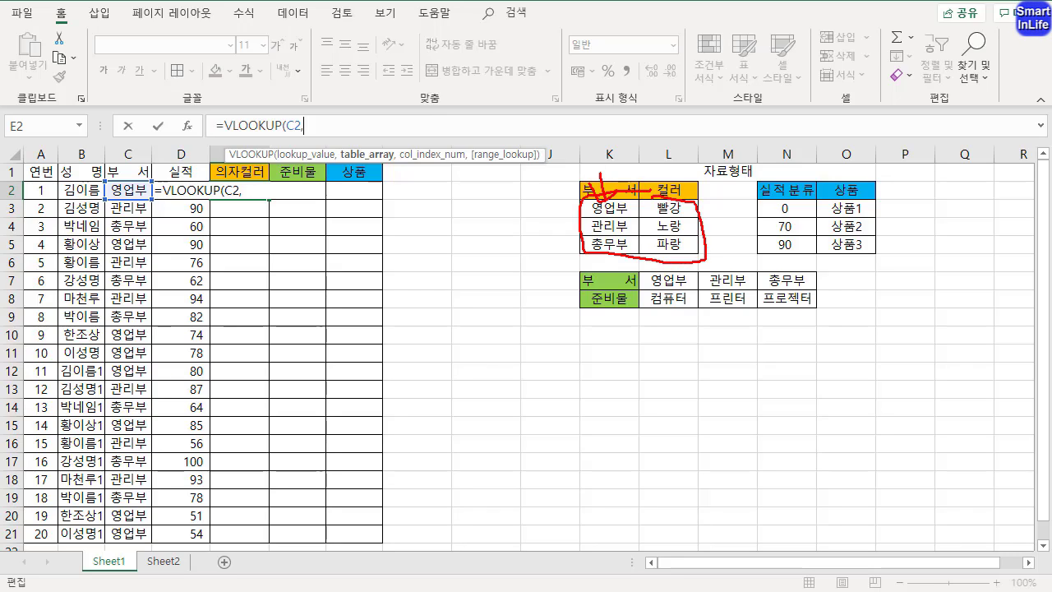
{"action": "mouse_move", "coordinate": [156, 197]}
{"action": "left_mouse_down"}
{"action": "mouse_move", "coordinate": [122, 171]}
{"action": "mouse_move", "coordinate": [161, 182]}
{"action": "left_mouse_up"}
{"action": "left_click_drag", "start_coordinate": [607, 161], "coordinate": [603, 276]}
{"action": "left_click_drag", "start_coordinate": [600, 166], "coordinate": [599, 265]}
{"action": "left_click_drag", "start_coordinate": [617, 169], "coordinate": [611, 268]}
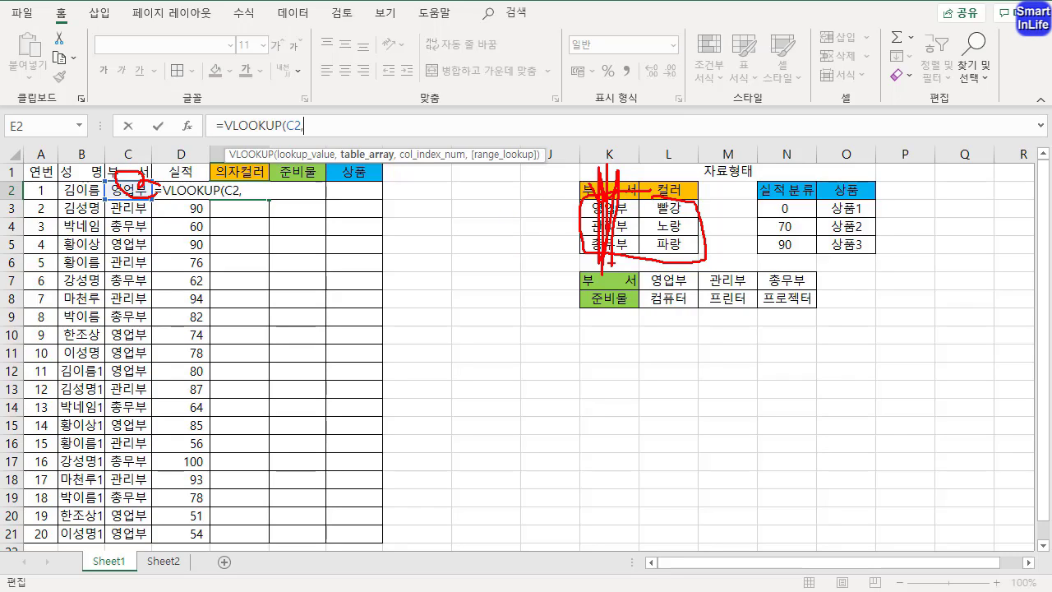
{"action": "key", "text": "Escape"}
Give the VLOOKUP the department and color range K3:L5 as its table array, fixed as the absolute reference $K$3:$L$5.
{"action": "left_click_drag", "start_coordinate": [624, 212], "coordinate": [670, 239]}
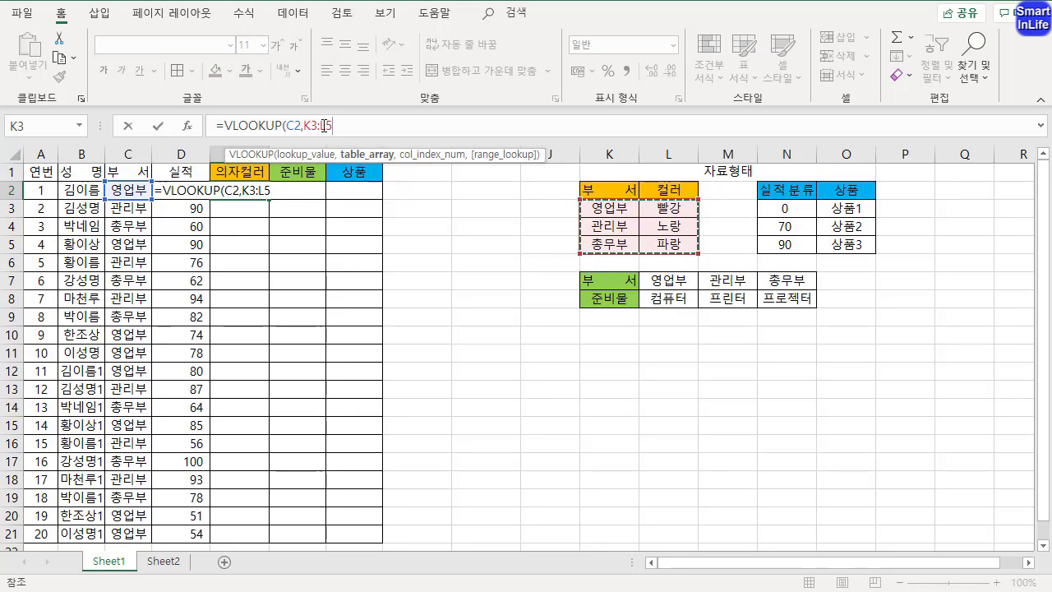
{"action": "mouse_move", "coordinate": [135, 201]}
{"action": "left_mouse_down"}
{"action": "mouse_move", "coordinate": [149, 190]}
{"action": "mouse_move", "coordinate": [152, 211]}
{"action": "mouse_move", "coordinate": [176, 211]}
{"action": "left_mouse_up"}
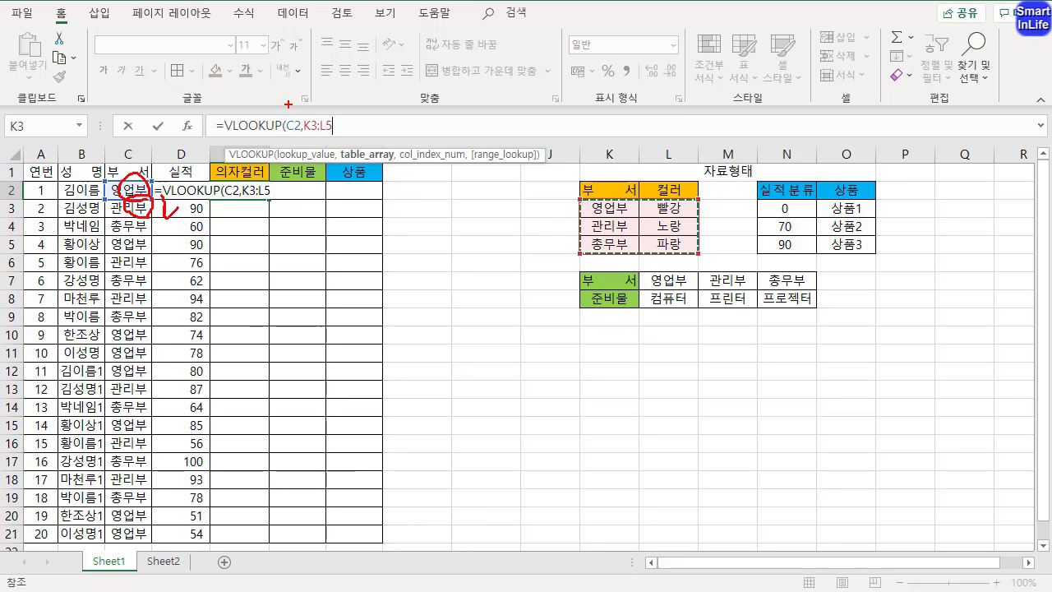
{"action": "left_click_drag", "start_coordinate": [281, 109], "coordinate": [294, 117]}
{"action": "mouse_move", "coordinate": [237, 203]}
{"action": "left_mouse_down"}
{"action": "mouse_move", "coordinate": [245, 237]}
{"action": "mouse_move", "coordinate": [268, 219]}
{"action": "left_mouse_up"}
{"action": "mouse_move", "coordinate": [257, 241]}
{"action": "left_mouse_down"}
{"action": "mouse_move", "coordinate": [261, 271]}
{"action": "mouse_move", "coordinate": [301, 243]}
{"action": "left_mouse_up"}
{"action": "mouse_move", "coordinate": [595, 251]}
{"action": "left_mouse_down"}
{"action": "mouse_move", "coordinate": [542, 232]}
{"action": "mouse_move", "coordinate": [687, 207]}
{"action": "mouse_move", "coordinate": [595, 247]}
{"action": "left_mouse_up"}
{"action": "key", "text": "Escape"}
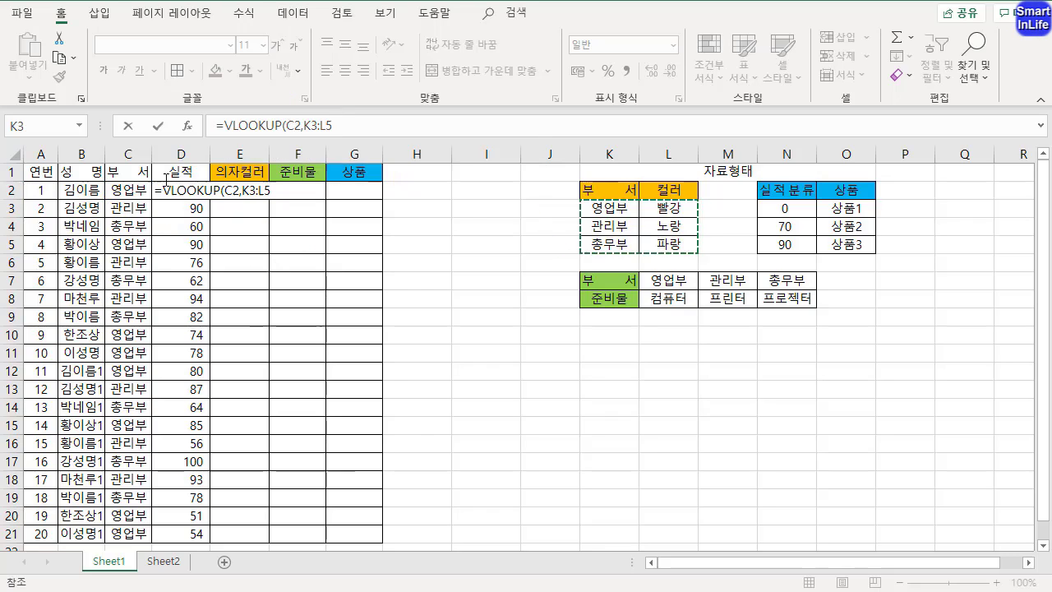
{"action": "mouse_move", "coordinate": [331, 126]}
{"action": "left_mouse_down"}
{"action": "mouse_move", "coordinate": [321, 183]}
{"action": "mouse_move", "coordinate": [313, 126]}
{"action": "left_mouse_up"}
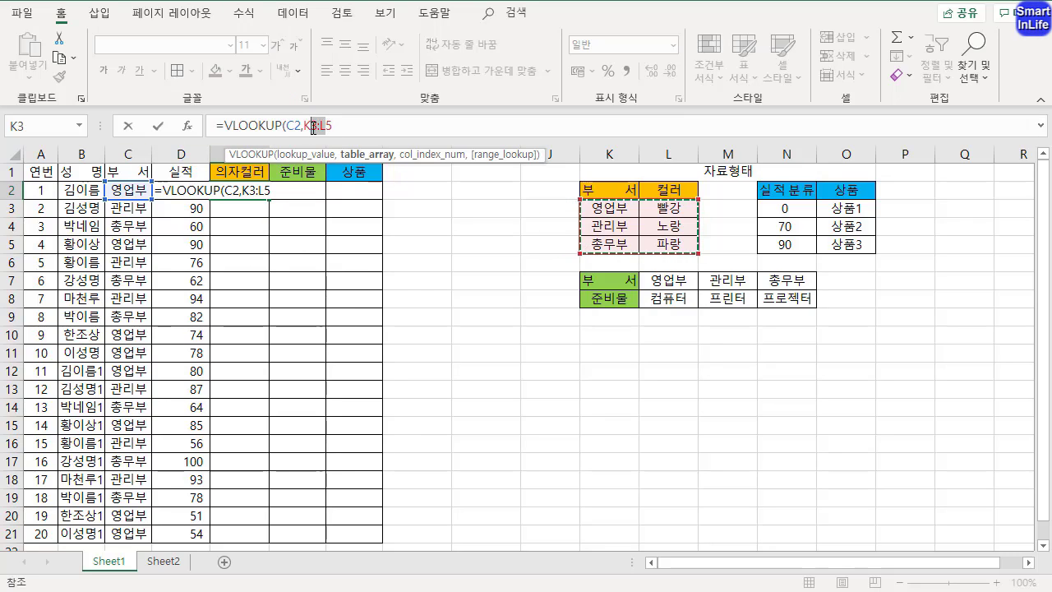
{"action": "key", "text": "F4"}
{"action": "left_click", "coordinate": [409, 126]}
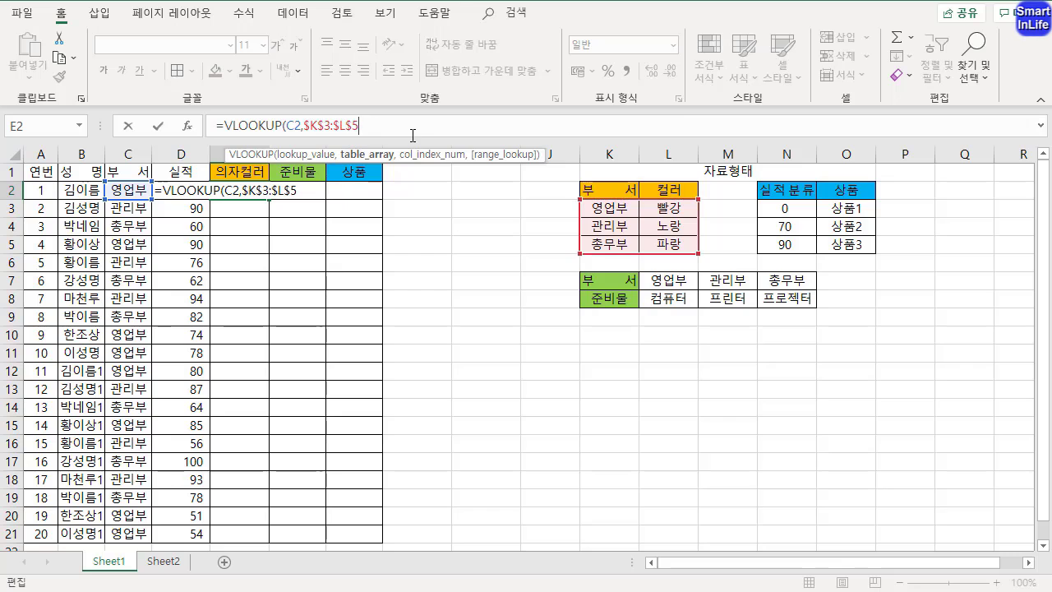
{"action": "type", "text": ","}
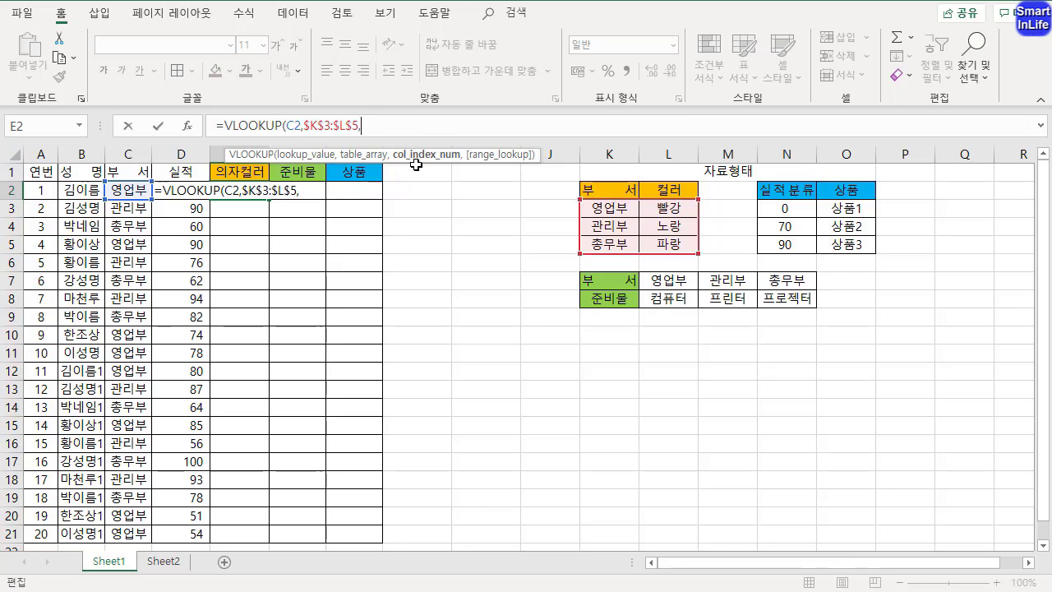
{"action": "key", "text": "ctrl+1"}
{"action": "left_click", "coordinate": [428, 170]}
{"action": "mouse_move", "coordinate": [477, 280]}
{"action": "left_mouse_down"}
{"action": "mouse_move", "coordinate": [472, 287]}
{"action": "mouse_move", "coordinate": [457, 265]}
{"action": "left_mouse_up"}
{"action": "key", "text": "Escape"}
{"action": "left_click_drag", "start_coordinate": [328, 124], "coordinate": [348, 124]}
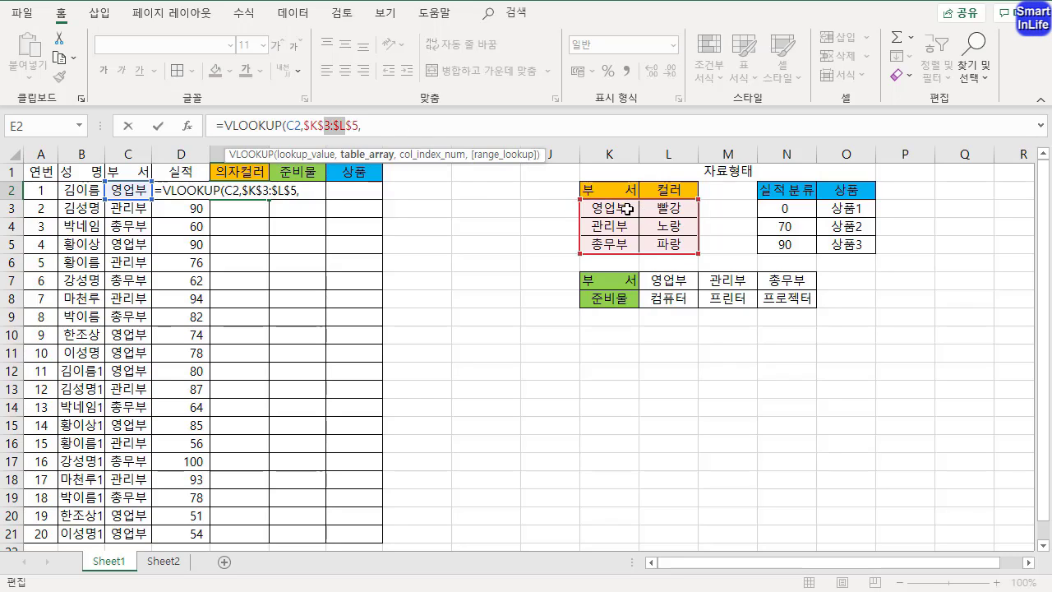
{"action": "left_click", "coordinate": [408, 127]}
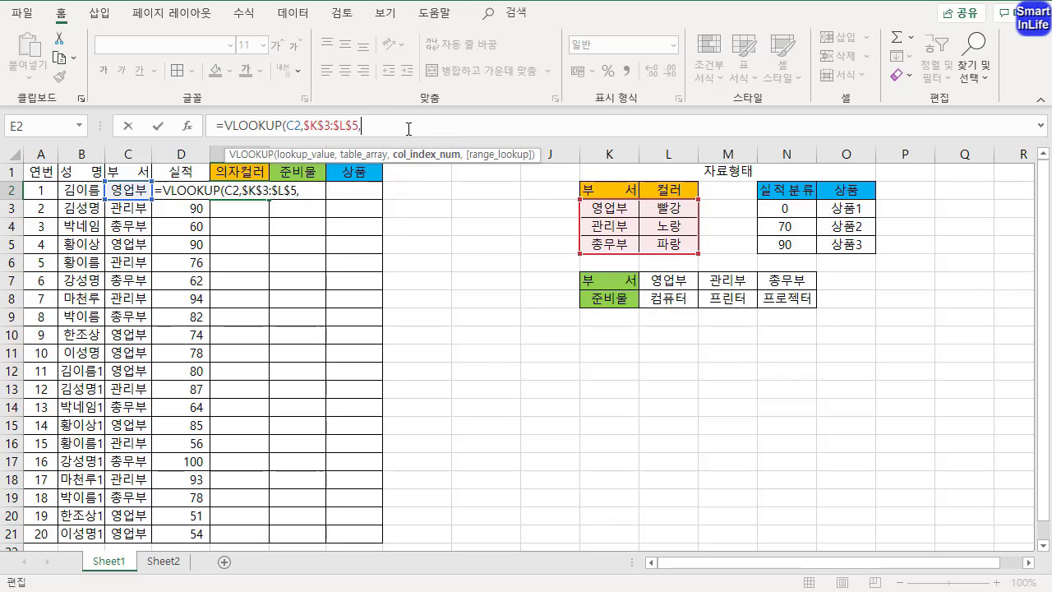
Set the VLOOKUP's column index to 2 and its range lookup to false for an exact match.
{"action": "type", "text": "2,"}
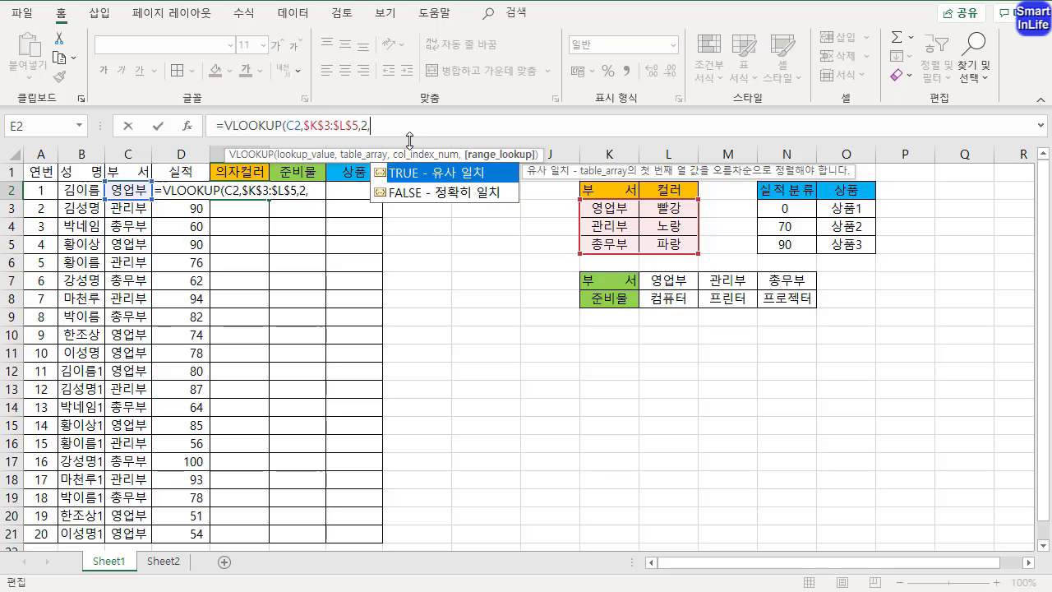
{"action": "left_click", "coordinate": [434, 198]}
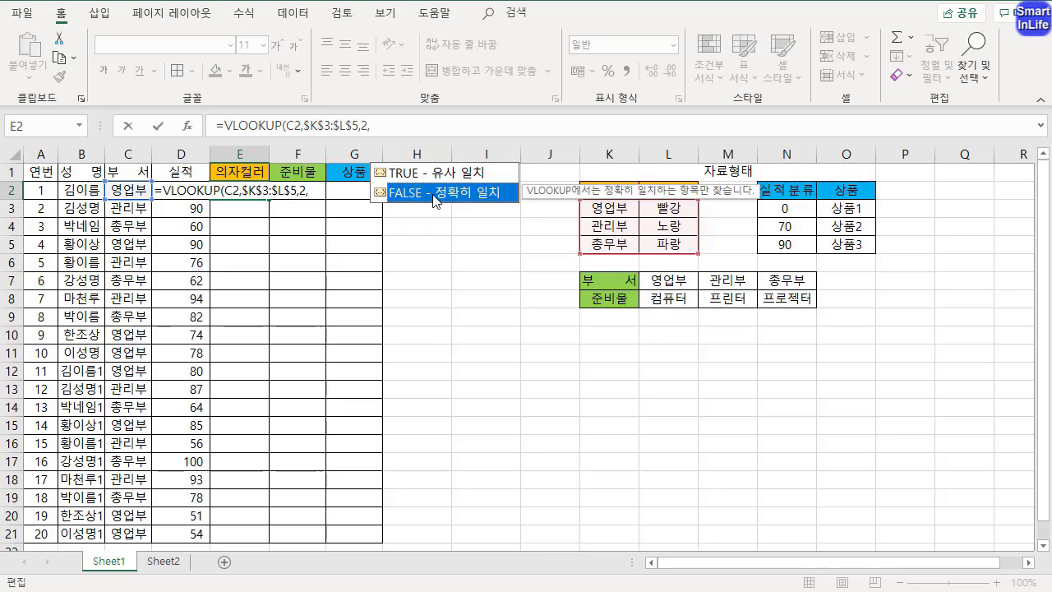
{"action": "left_click", "coordinate": [409, 128]}
{"action": "type", "text": "f"}
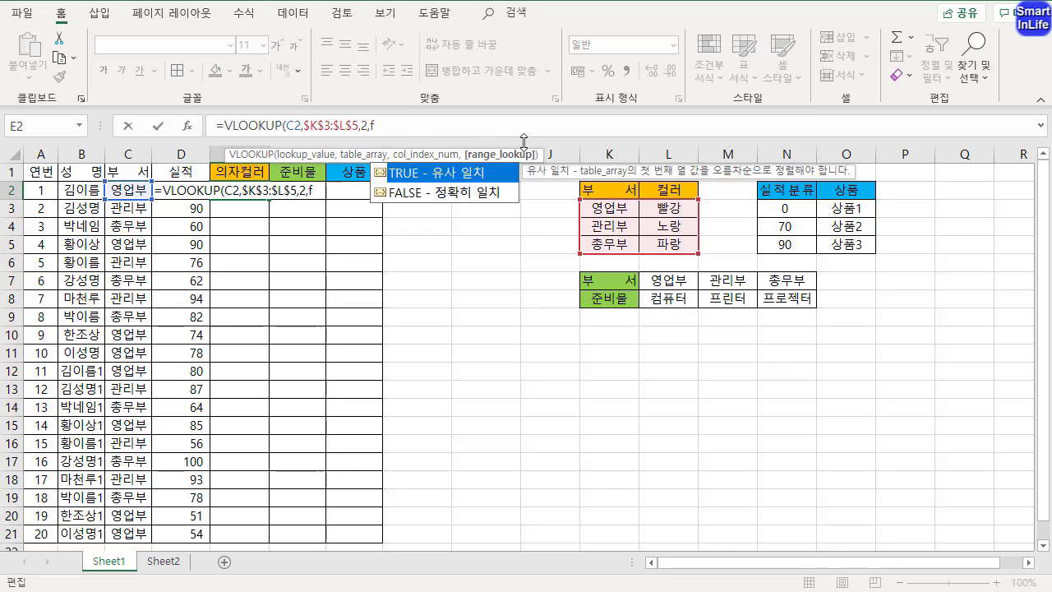
{"action": "type", "text": "alse"}
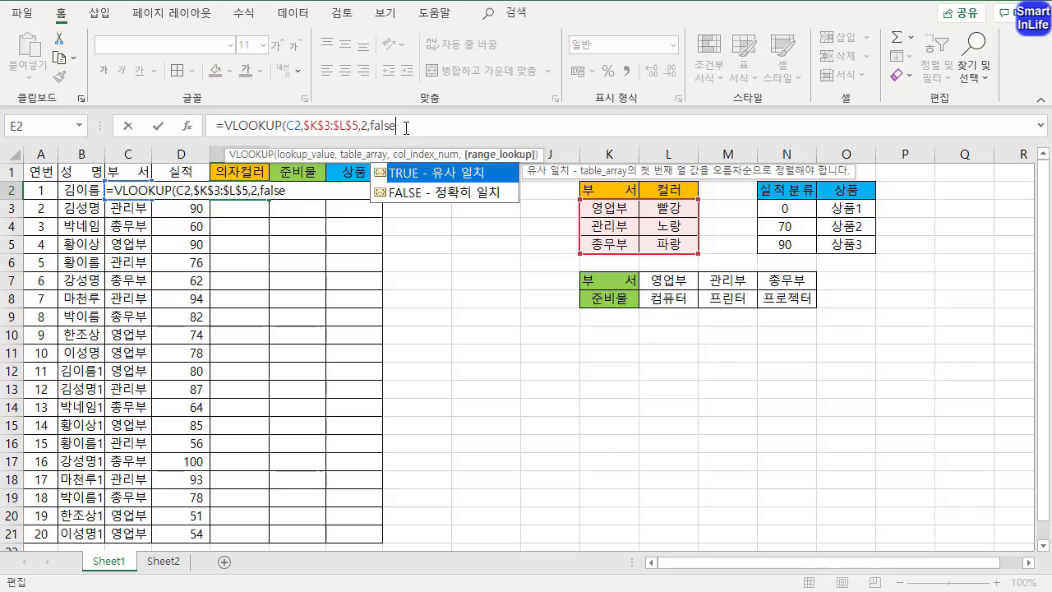
{"action": "left_click_drag", "start_coordinate": [231, 163], "coordinate": [337, 155]}
{"action": "mouse_move", "coordinate": [239, 132]}
{"action": "left_mouse_down"}
{"action": "mouse_move", "coordinate": [232, 115]}
{"action": "mouse_move", "coordinate": [246, 127]}
{"action": "left_mouse_up"}
{"action": "left_click_drag", "start_coordinate": [232, 164], "coordinate": [442, 161]}
{"action": "key", "text": "Escape"}
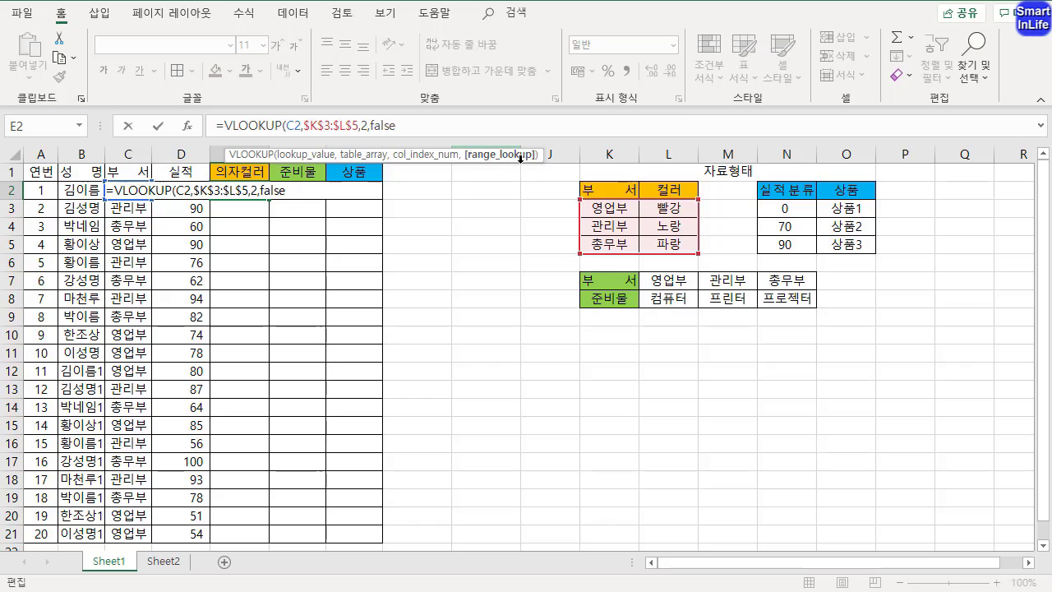
Complete the E2 formula and copy it down the 의자컬러 column to E21, checking the references in the last cell.
{"action": "type", "text": ")"}
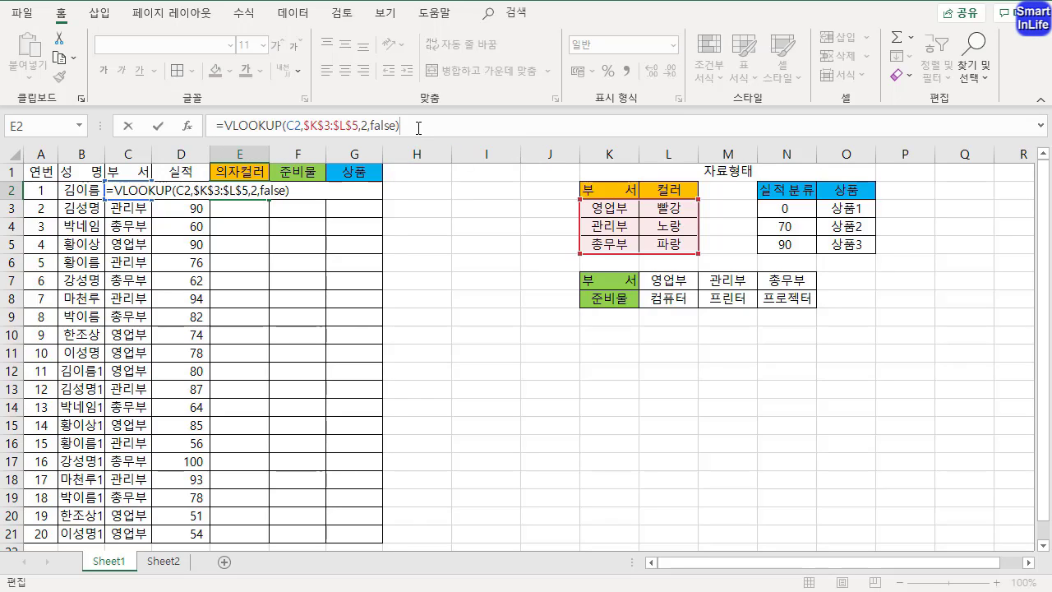
{"action": "key", "text": "Return"}
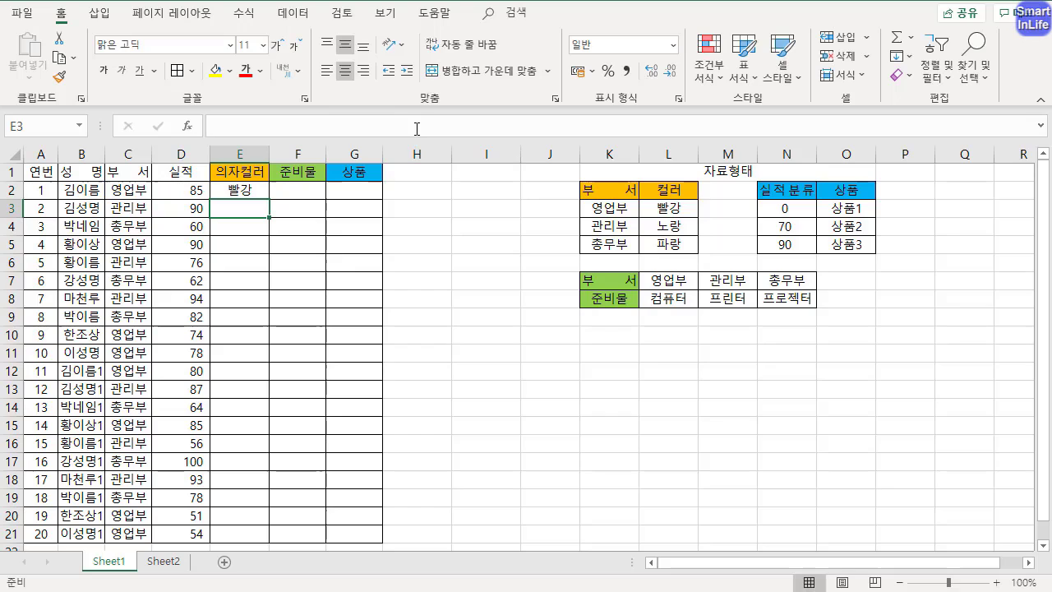
{"action": "left_click", "coordinate": [247, 192]}
{"action": "left_click_drag", "start_coordinate": [269, 199], "coordinate": [267, 539]}
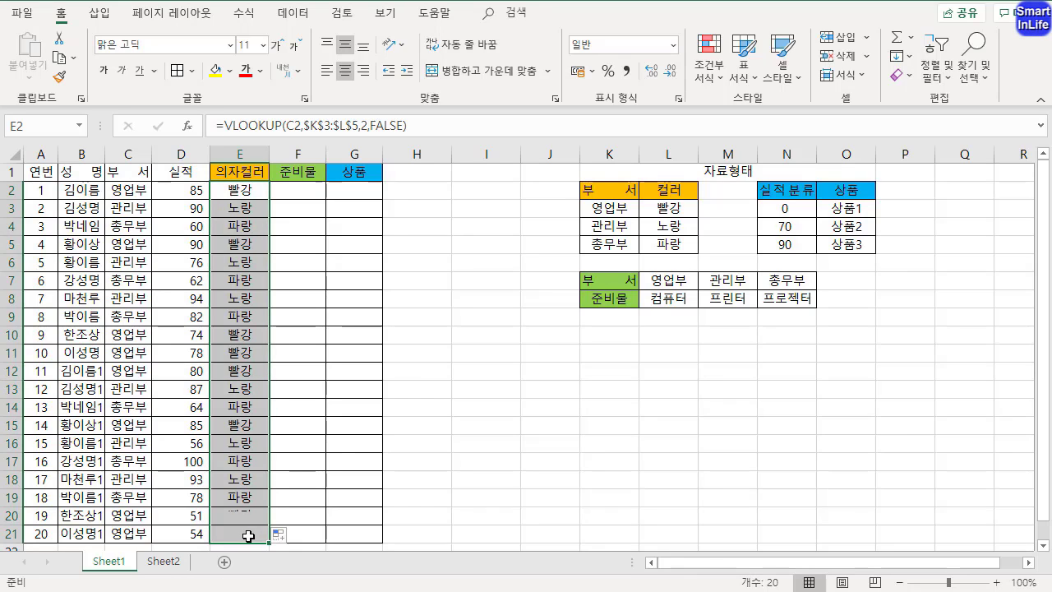
{"action": "double_click", "coordinate": [248, 536]}
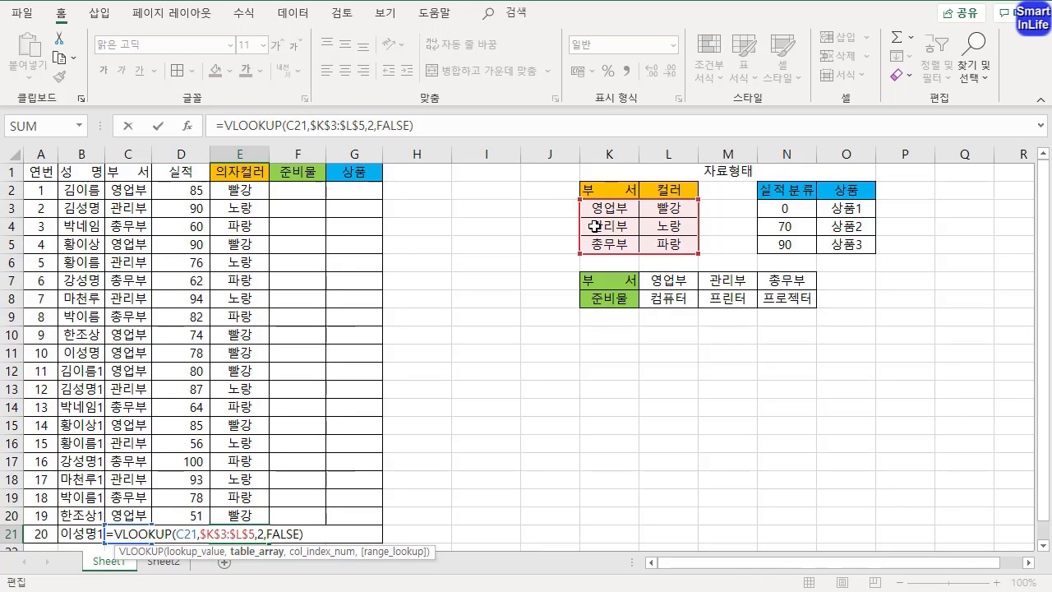
{"action": "key", "text": "ctrl+Return"}
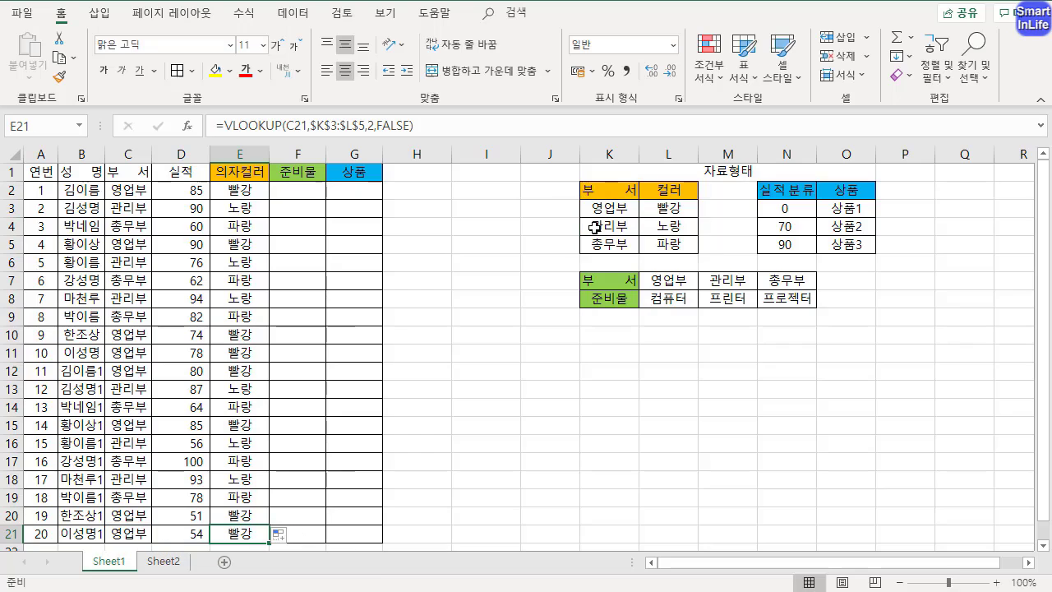
Select F2 and compare the row-wise department and 준비물 table with the column-wise color table to choose the lookup function.
{"action": "left_click", "coordinate": [312, 190]}
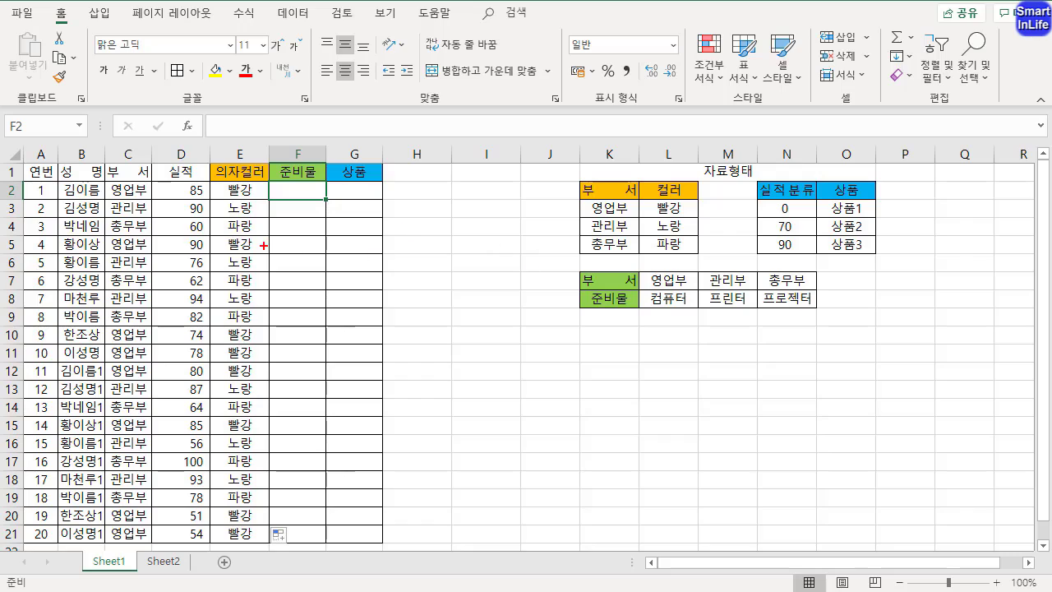
{"action": "mouse_move", "coordinate": [677, 317]}
{"action": "left_mouse_down"}
{"action": "mouse_move", "coordinate": [679, 300]}
{"action": "mouse_move", "coordinate": [734, 313]}
{"action": "mouse_move", "coordinate": [786, 306]}
{"action": "left_mouse_up"}
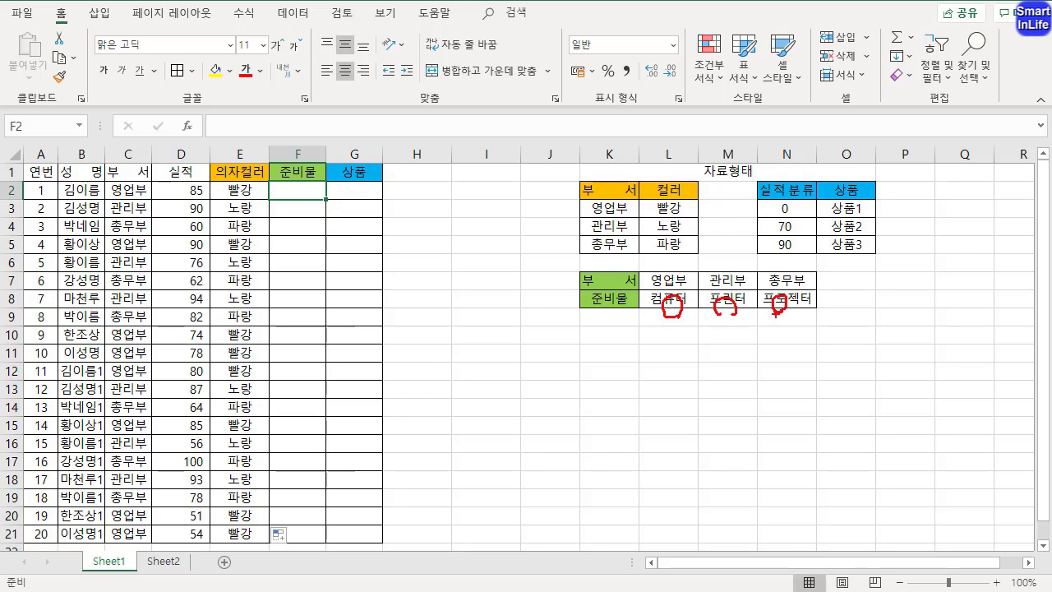
{"action": "mouse_move", "coordinate": [659, 289]}
{"action": "left_mouse_down"}
{"action": "mouse_move", "coordinate": [682, 318]}
{"action": "mouse_move", "coordinate": [801, 306]}
{"action": "mouse_move", "coordinate": [651, 286]}
{"action": "mouse_move", "coordinate": [664, 260]}
{"action": "mouse_move", "coordinate": [797, 260]}
{"action": "mouse_move", "coordinate": [667, 287]}
{"action": "left_mouse_up"}
{"action": "mouse_move", "coordinate": [145, 199]}
{"action": "left_mouse_down"}
{"action": "mouse_move", "coordinate": [110, 194]}
{"action": "mouse_move", "coordinate": [147, 204]}
{"action": "left_mouse_up"}
{"action": "left_click_drag", "start_coordinate": [658, 279], "coordinate": [753, 278]}
{"action": "left_click_drag", "start_coordinate": [687, 339], "coordinate": [724, 337]}
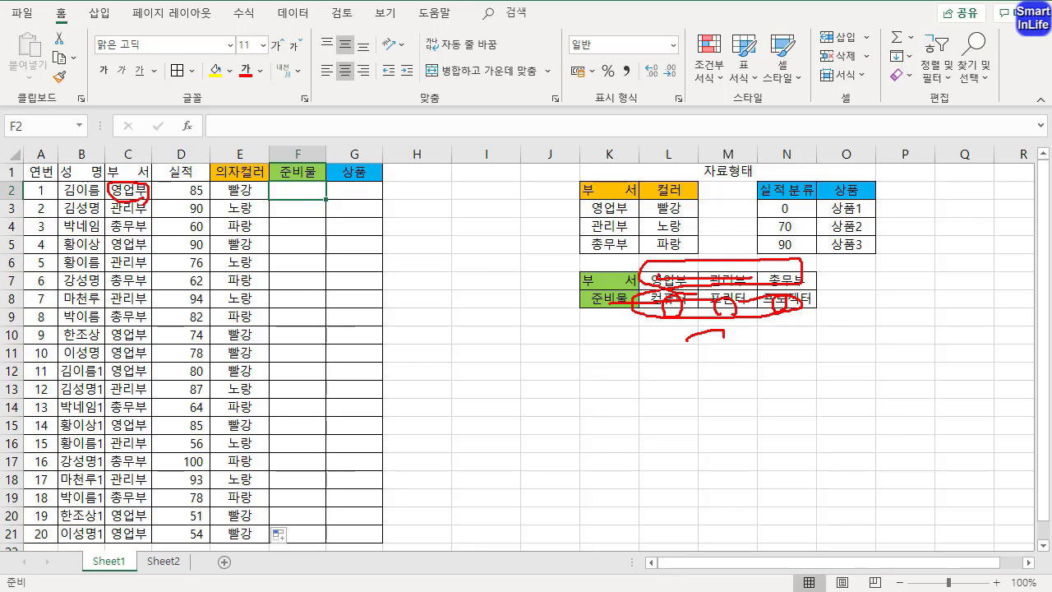
{"action": "mouse_move", "coordinate": [845, 263]}
{"action": "left_mouse_down"}
{"action": "mouse_move", "coordinate": [810, 290]}
{"action": "mouse_move", "coordinate": [821, 322]}
{"action": "mouse_move", "coordinate": [850, 327]}
{"action": "left_mouse_up"}
{"action": "left_click_drag", "start_coordinate": [615, 210], "coordinate": [608, 245]}
{"action": "left_click_drag", "start_coordinate": [655, 222], "coordinate": [679, 233]}
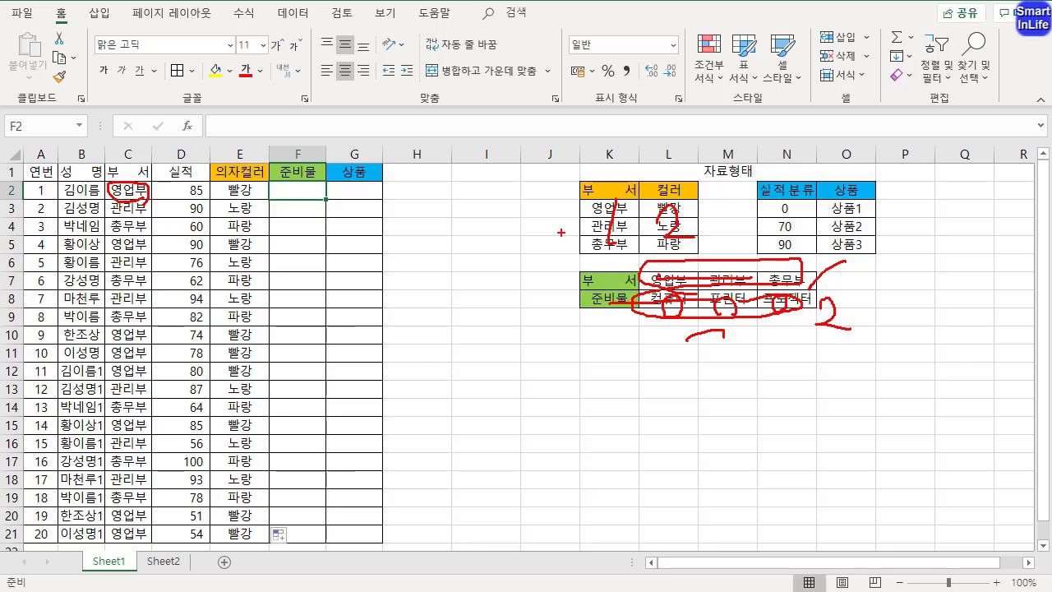
{"action": "left_click_drag", "start_coordinate": [547, 204], "coordinate": [590, 207]}
{"action": "mouse_move", "coordinate": [554, 285]}
{"action": "left_mouse_down"}
{"action": "mouse_move", "coordinate": [555, 332]}
{"action": "mouse_move", "coordinate": [585, 304]}
{"action": "mouse_move", "coordinate": [598, 342]}
{"action": "left_mouse_up"}
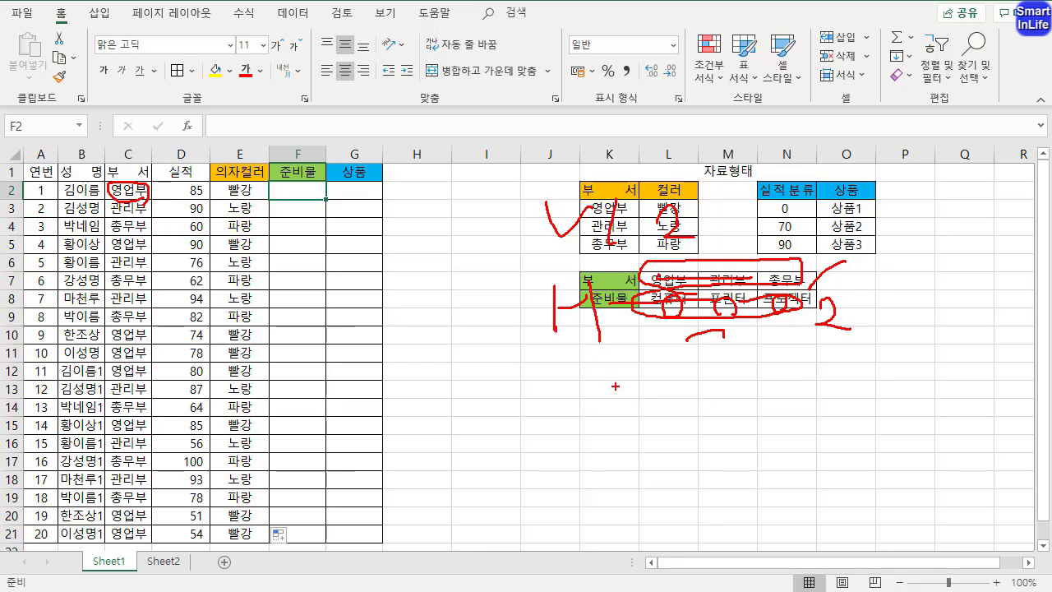
{"action": "key", "text": "Escape"}
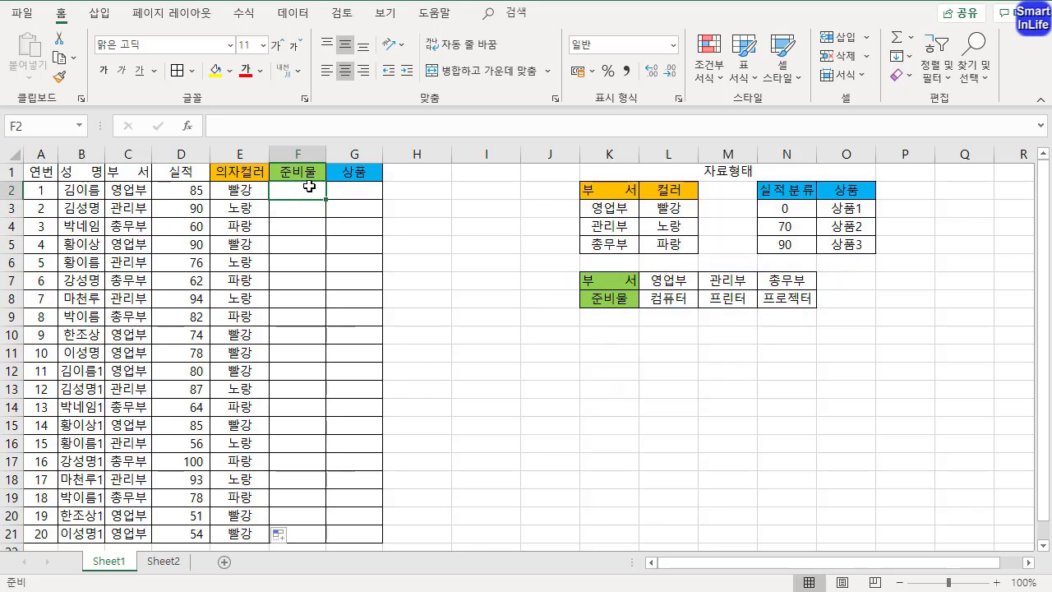
Start an HLOOKUP formula in F2 with the first row's department cell C2 as the lookup value.
{"action": "type", "text": "=h"}
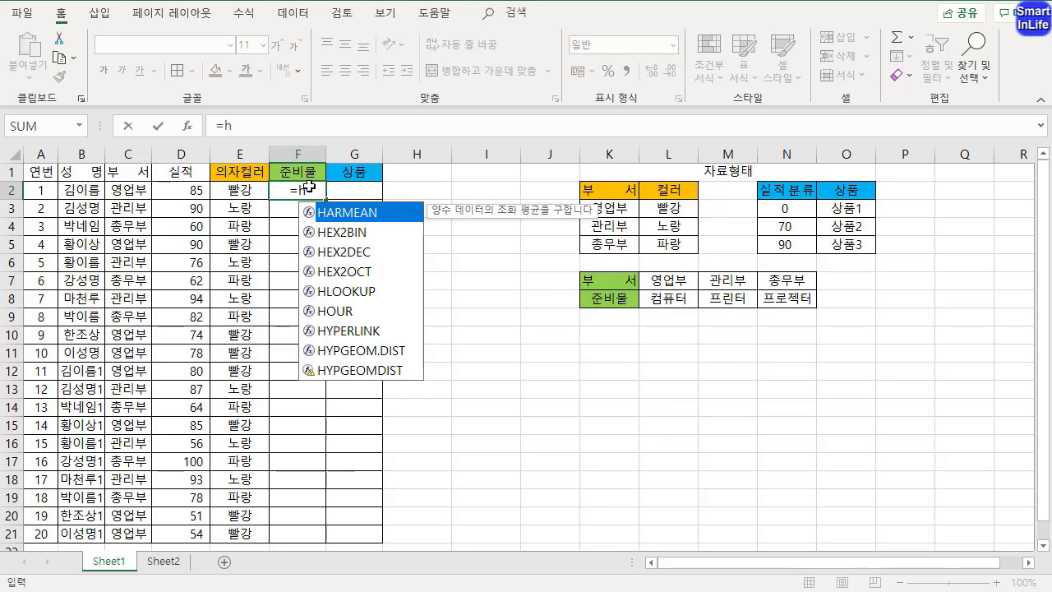
{"action": "type", "text": "l"}
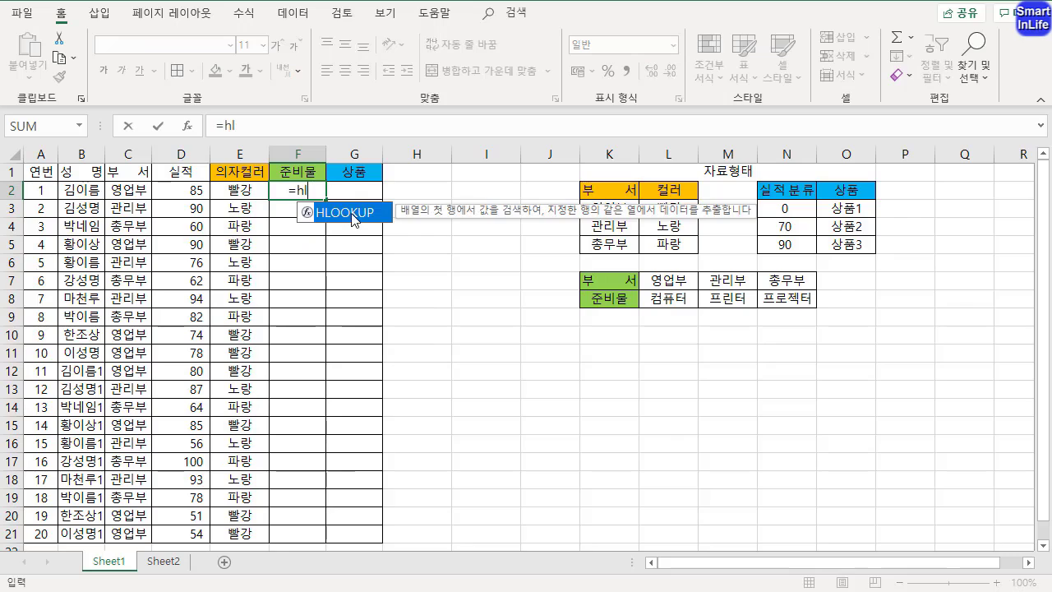
{"action": "key", "text": "Tab"}
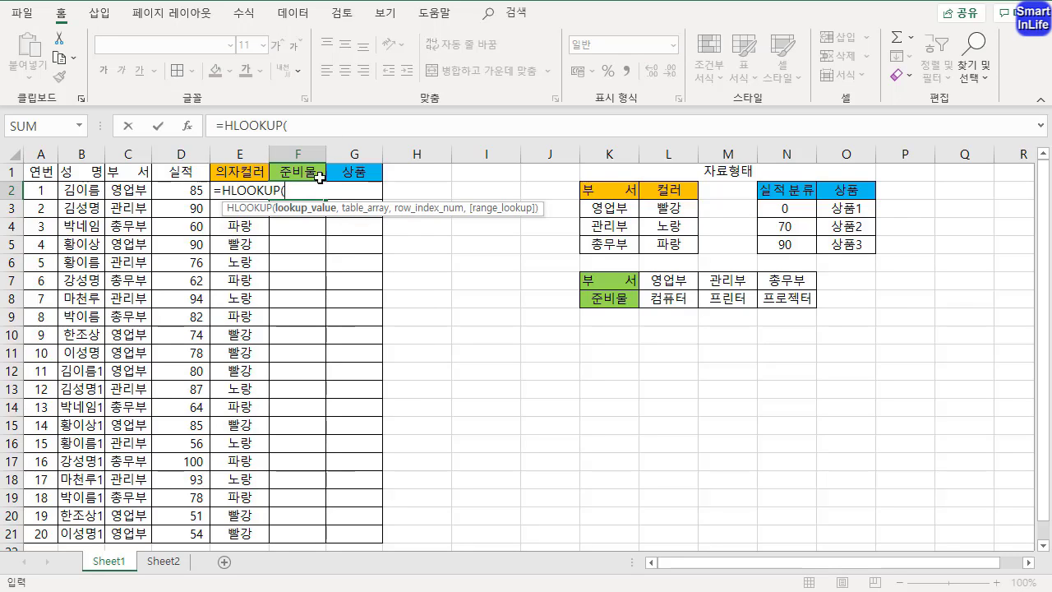
{"action": "left_click", "coordinate": [132, 196]}
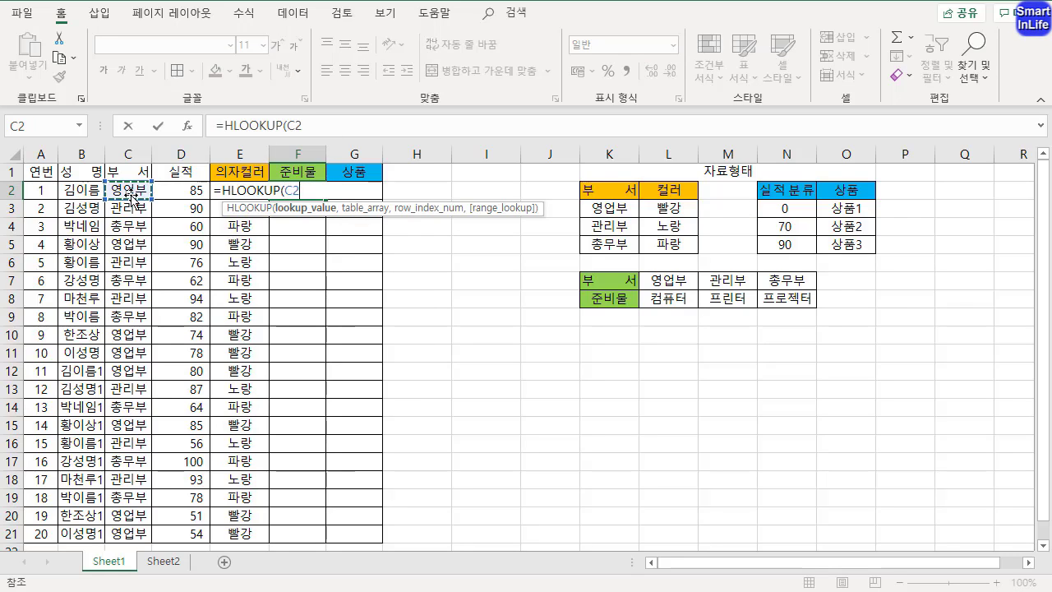
{"action": "type", "text": ","}
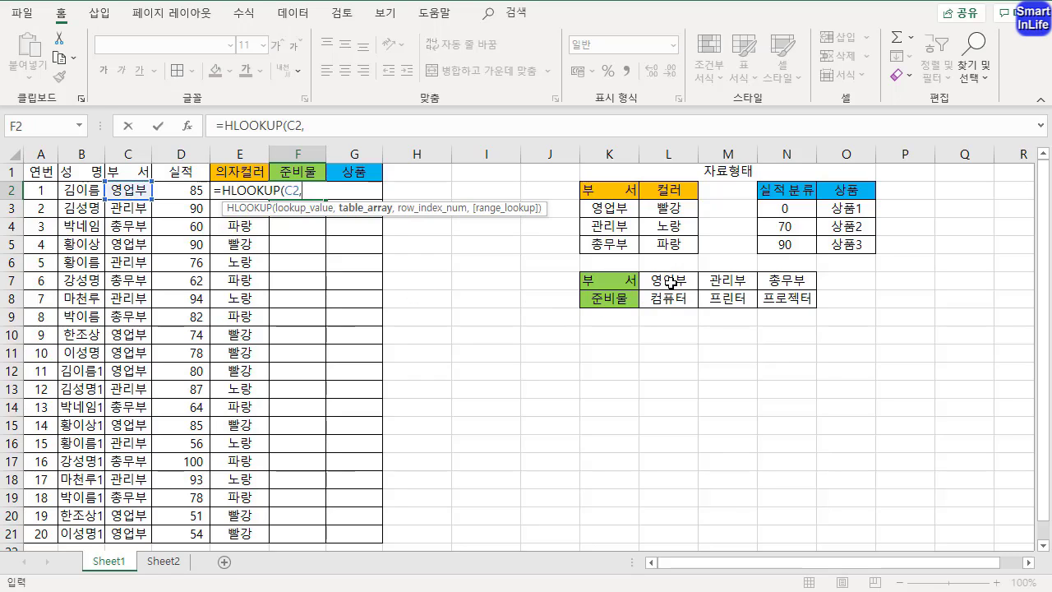
Give the HLOOKUP the department and 준비물 range L7:N8 as its table array, fixed as the absolute reference $L$7:$N$8.
{"action": "left_click_drag", "start_coordinate": [670, 278], "coordinate": [796, 300]}
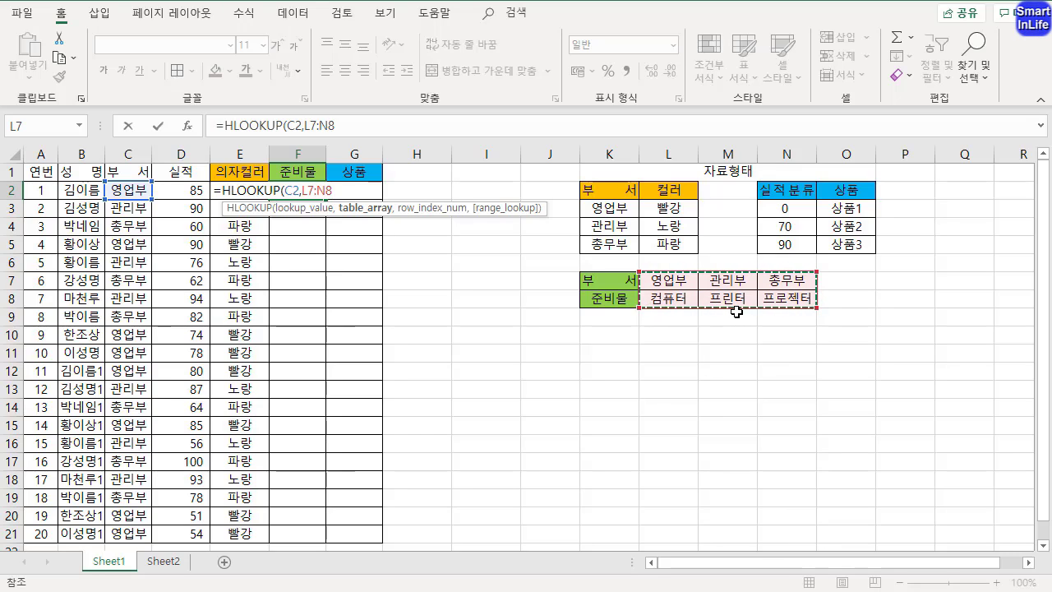
{"action": "key", "text": "F4"}
{"action": "type", "text": ","}
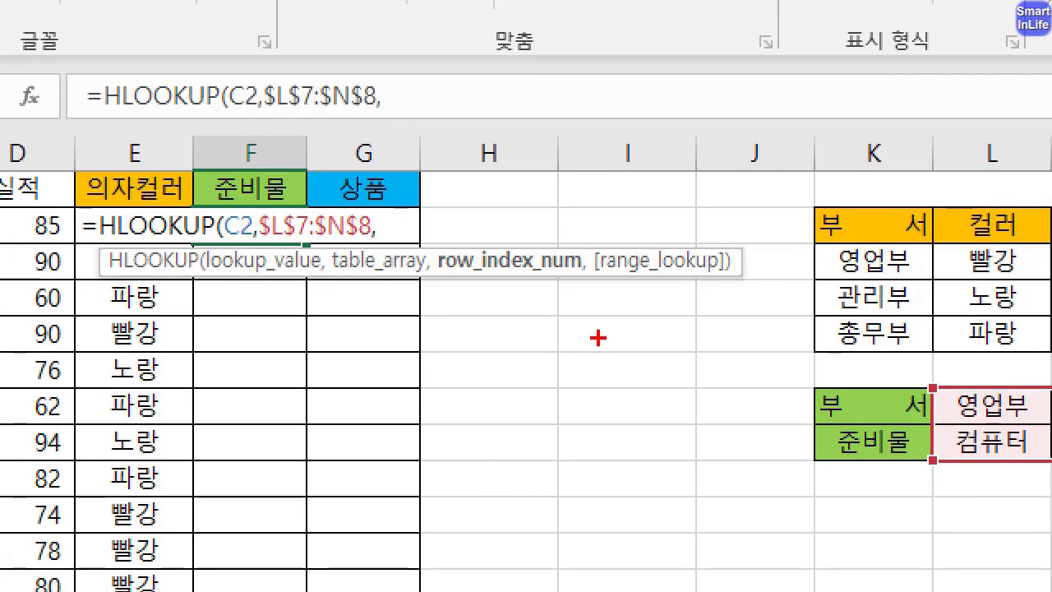
Set the HLOOKUP's row index to 2 and its range lookup to false for an exact match, and close the formula.
{"action": "left_click_drag", "start_coordinate": [438, 275], "coordinate": [571, 275]}
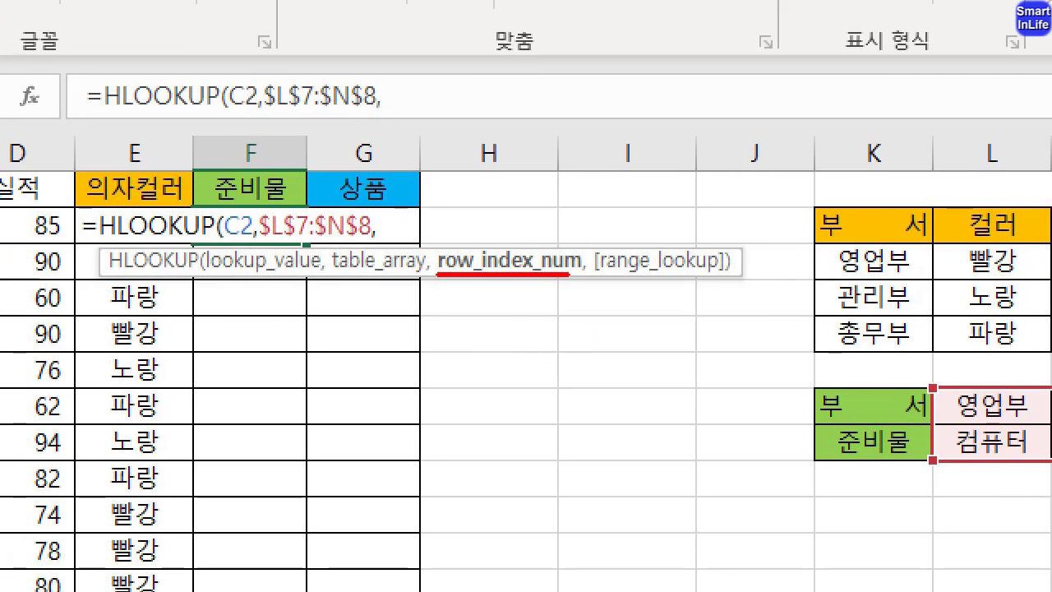
{"action": "mouse_move", "coordinate": [448, 279]}
{"action": "left_mouse_down"}
{"action": "mouse_move", "coordinate": [467, 233]}
{"action": "mouse_move", "coordinate": [470, 291]}
{"action": "left_mouse_up"}
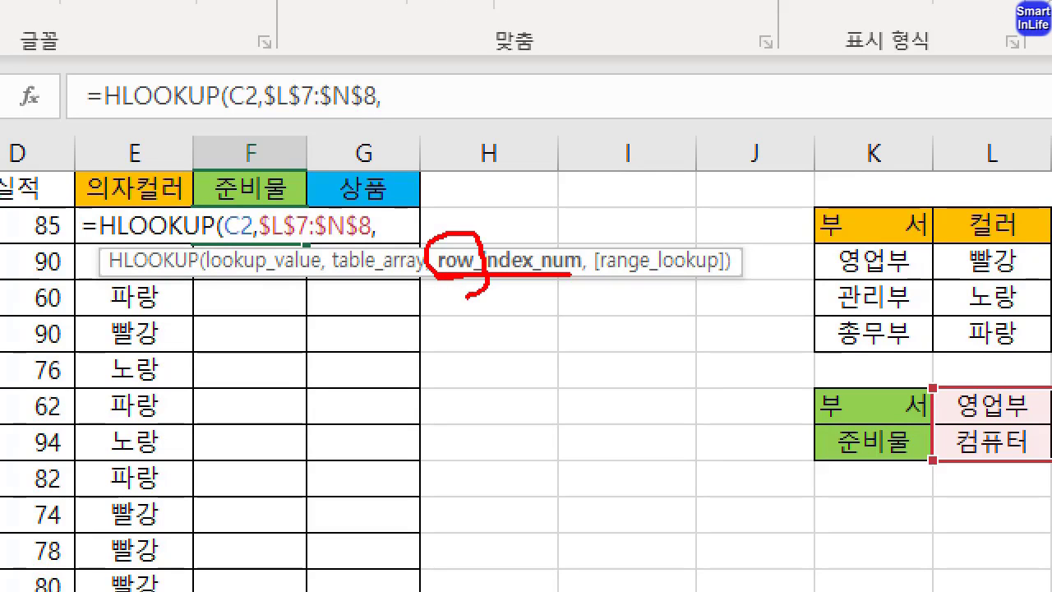
{"action": "key", "text": "Escape"}
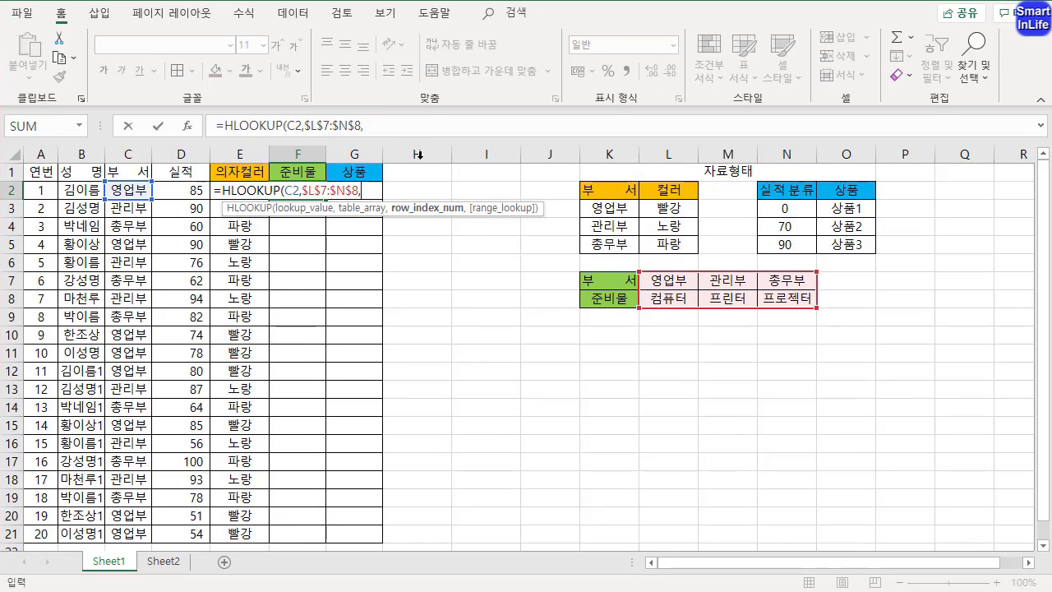
{"action": "left_click", "coordinate": [399, 133]}
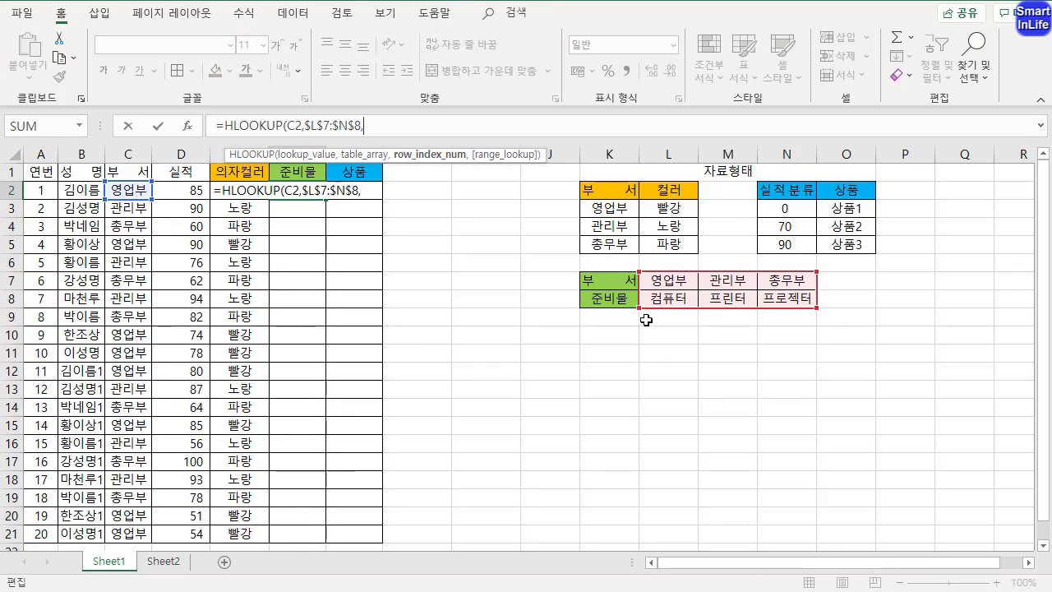
{"action": "type", "text": "2"}
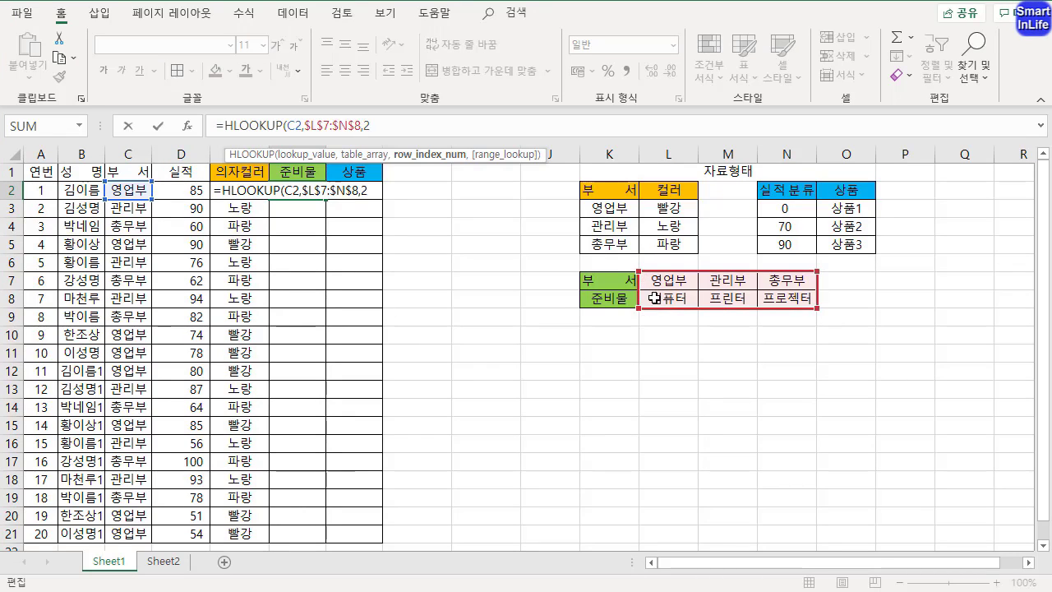
{"action": "type", "text": ","}
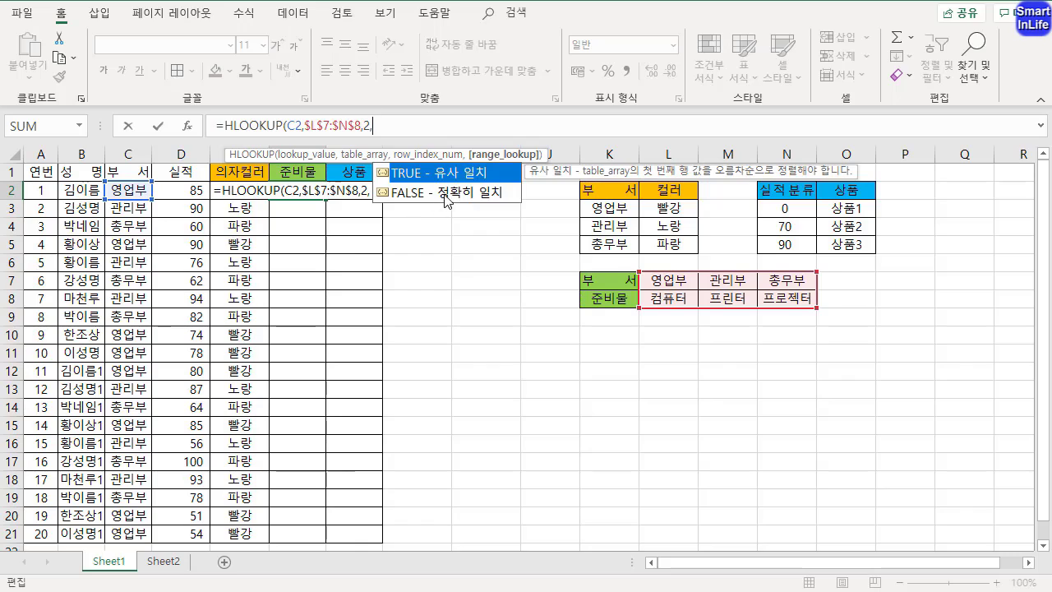
{"action": "type", "text": "false"}
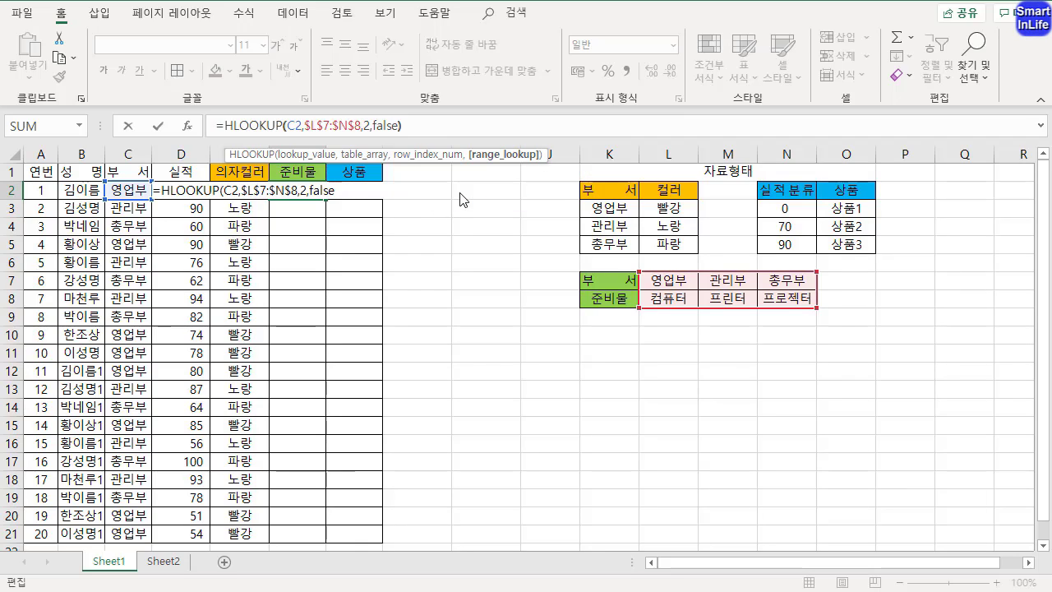
{"action": "type", "text": ")"}
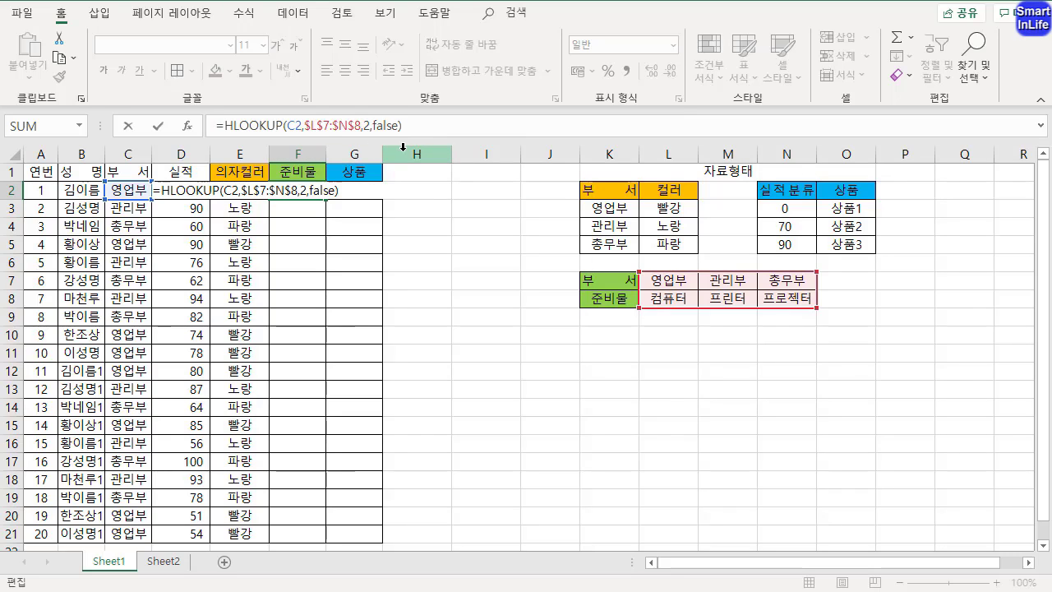
Enter the F2 formula and copy it down the 준비물 column to F21.
{"action": "key", "text": "Return"}
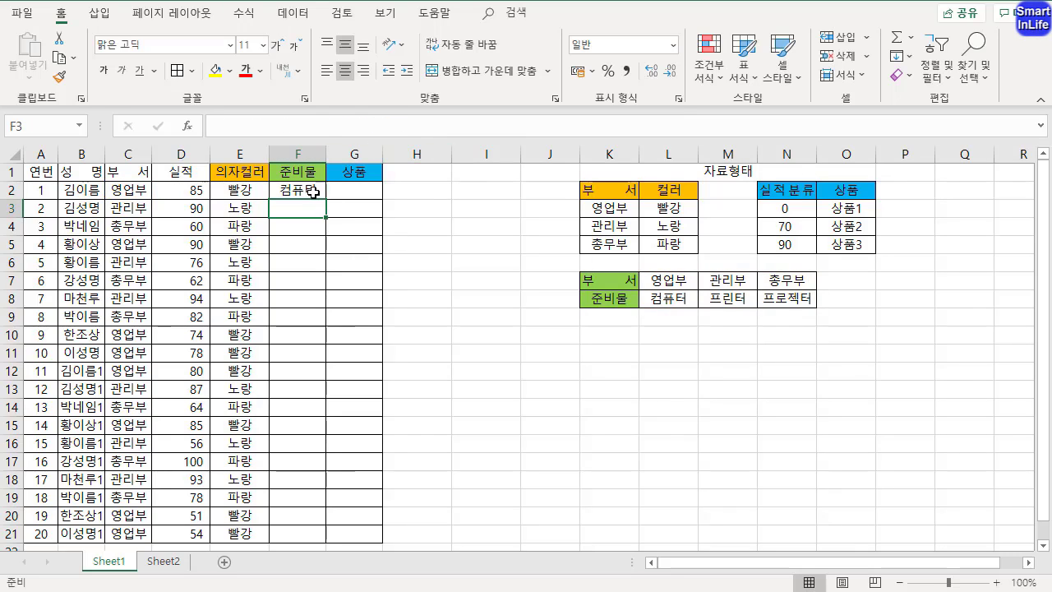
{"action": "left_click", "coordinate": [314, 195]}
{"action": "left_click_drag", "start_coordinate": [326, 199], "coordinate": [330, 537]}
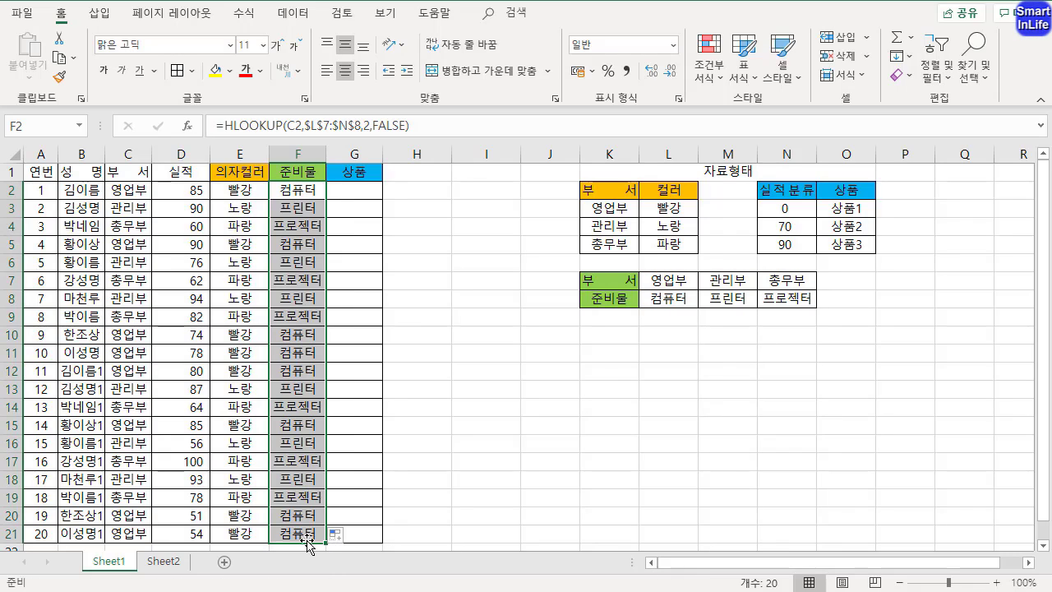
{"action": "left_click", "coordinate": [681, 303]}
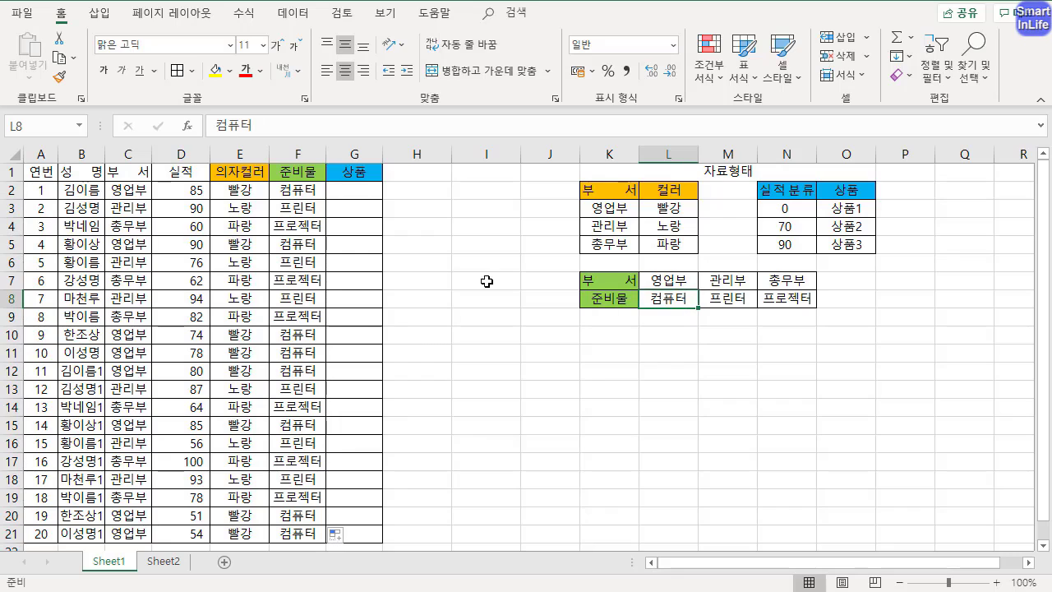
Begin a formula in G2 and examine how the 실적 scores fall between the 실적분류 thresholds that determine the 상품.
{"action": "left_click", "coordinate": [364, 196]}
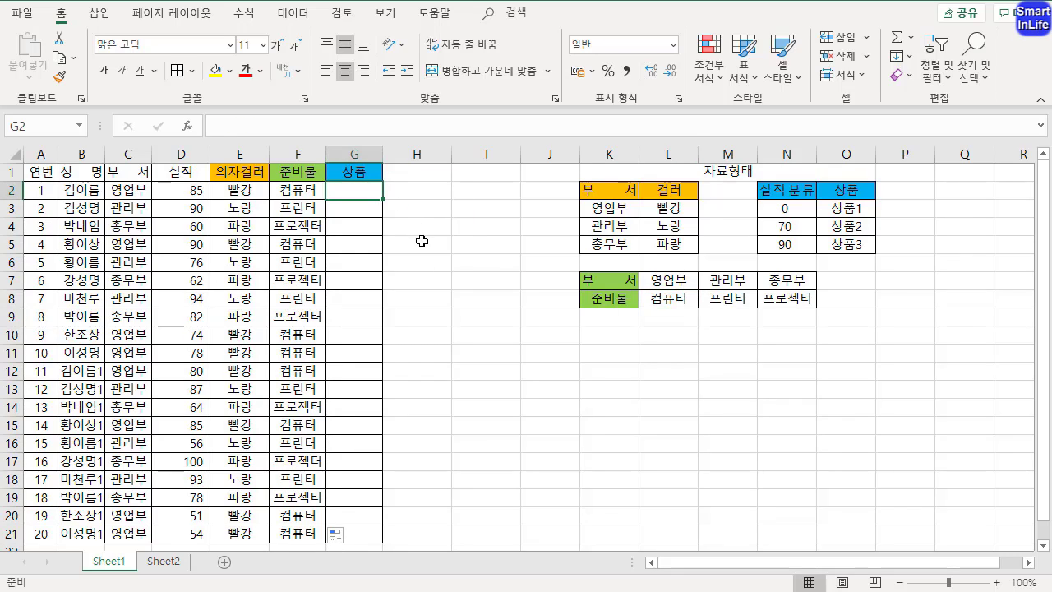
{"action": "type", "text": "="}
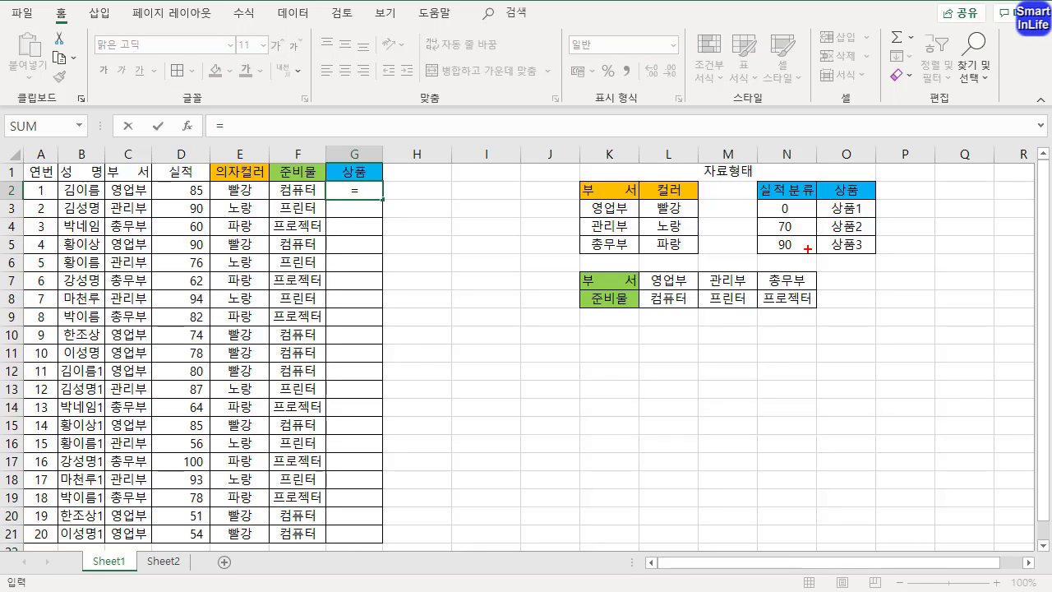
{"action": "mouse_move", "coordinate": [808, 257]}
{"action": "left_mouse_down"}
{"action": "mouse_move", "coordinate": [763, 250]}
{"action": "mouse_move", "coordinate": [757, 201]}
{"action": "mouse_move", "coordinate": [874, 198]}
{"action": "mouse_move", "coordinate": [867, 255]}
{"action": "mouse_move", "coordinate": [793, 258]}
{"action": "left_mouse_up"}
{"action": "left_click_drag", "start_coordinate": [779, 190], "coordinate": [802, 174]}
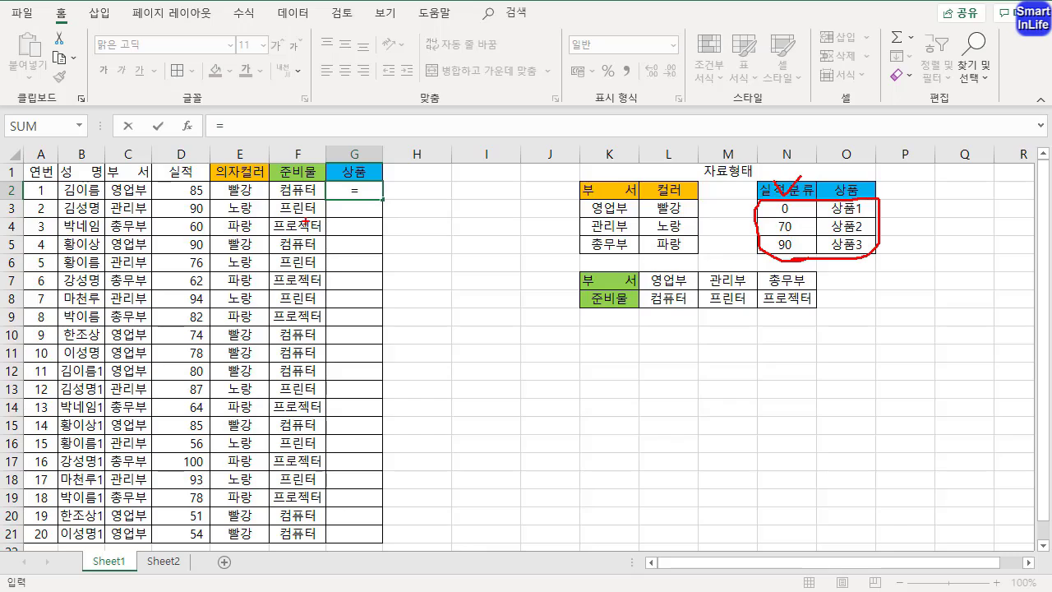
{"action": "mouse_move", "coordinate": [177, 168]}
{"action": "left_mouse_down"}
{"action": "mouse_move", "coordinate": [181, 180]}
{"action": "mouse_move", "coordinate": [209, 162]}
{"action": "mouse_move", "coordinate": [167, 320]}
{"action": "left_mouse_up"}
{"action": "left_click_drag", "start_coordinate": [751, 223], "coordinate": [804, 220]}
{"action": "left_click_drag", "start_coordinate": [171, 189], "coordinate": [171, 293]}
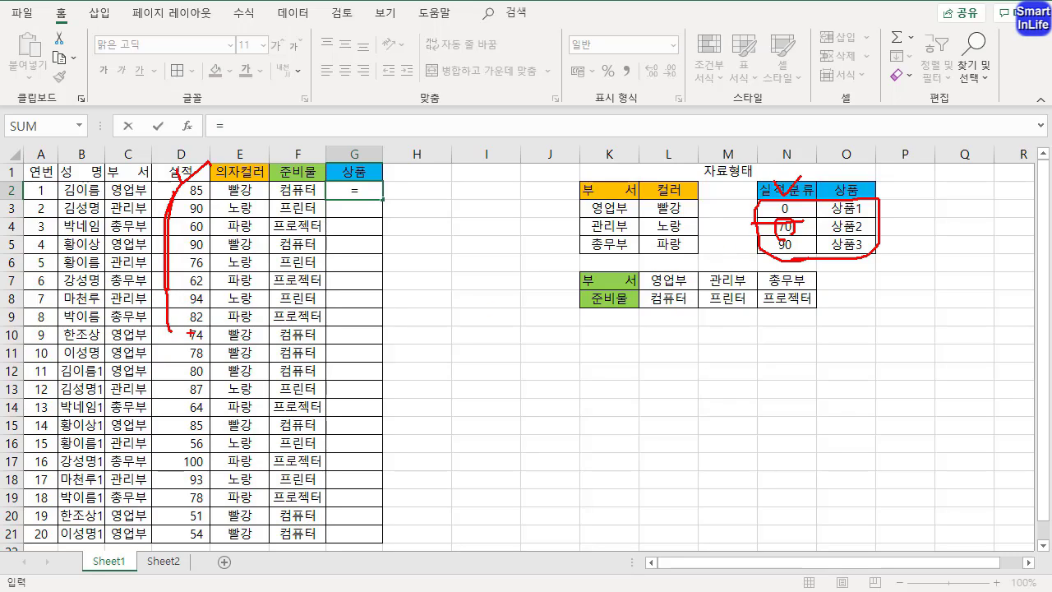
{"action": "mouse_move", "coordinate": [212, 194]}
{"action": "left_mouse_down"}
{"action": "mouse_move", "coordinate": [182, 197]}
{"action": "mouse_move", "coordinate": [212, 191]}
{"action": "left_mouse_up"}
{"action": "mouse_move", "coordinate": [805, 224]}
{"action": "left_mouse_down"}
{"action": "mouse_move", "coordinate": [799, 253]}
{"action": "mouse_move", "coordinate": [757, 235]}
{"action": "left_mouse_up"}
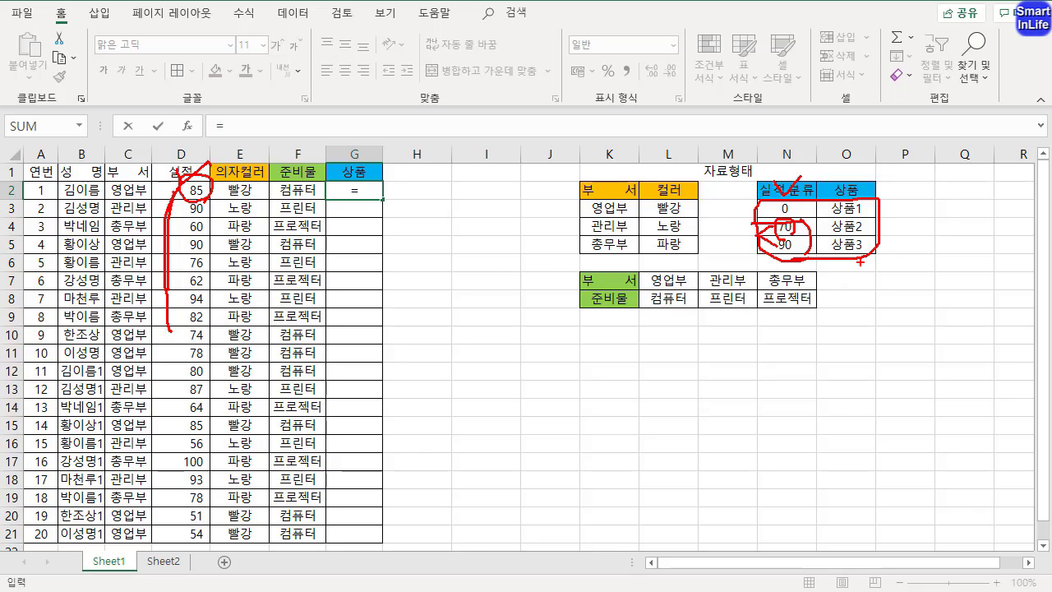
{"action": "mouse_move", "coordinate": [848, 220]}
{"action": "left_mouse_down"}
{"action": "mouse_move", "coordinate": [825, 229]}
{"action": "mouse_move", "coordinate": [855, 220]}
{"action": "mouse_move", "coordinate": [851, 251]}
{"action": "mouse_move", "coordinate": [831, 239]}
{"action": "left_mouse_up"}
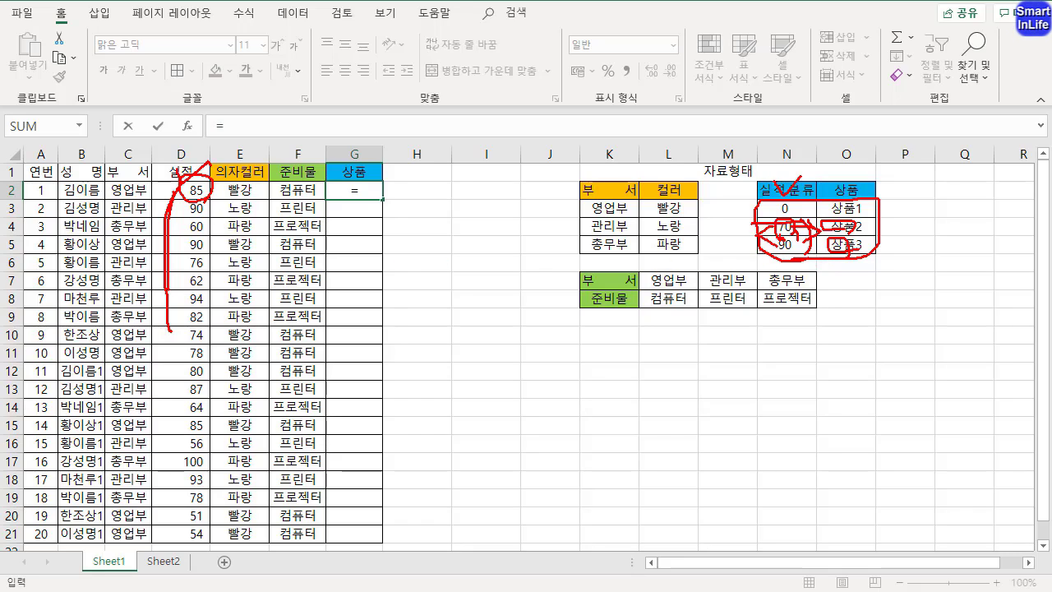
{"action": "mouse_move", "coordinate": [766, 216]}
{"action": "left_mouse_down"}
{"action": "mouse_move", "coordinate": [809, 235]}
{"action": "mouse_move", "coordinate": [861, 237]}
{"action": "left_mouse_up"}
{"action": "mouse_move", "coordinate": [803, 265]}
{"action": "left_mouse_down"}
{"action": "mouse_move", "coordinate": [779, 264]}
{"action": "mouse_move", "coordinate": [794, 257]}
{"action": "left_mouse_up"}
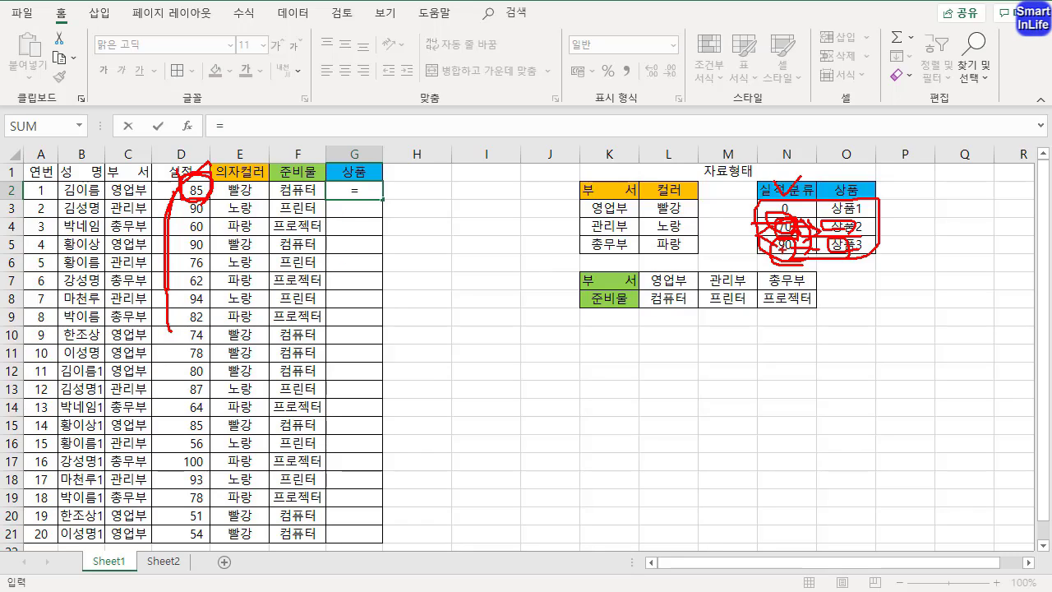
{"action": "key", "text": "Escape"}
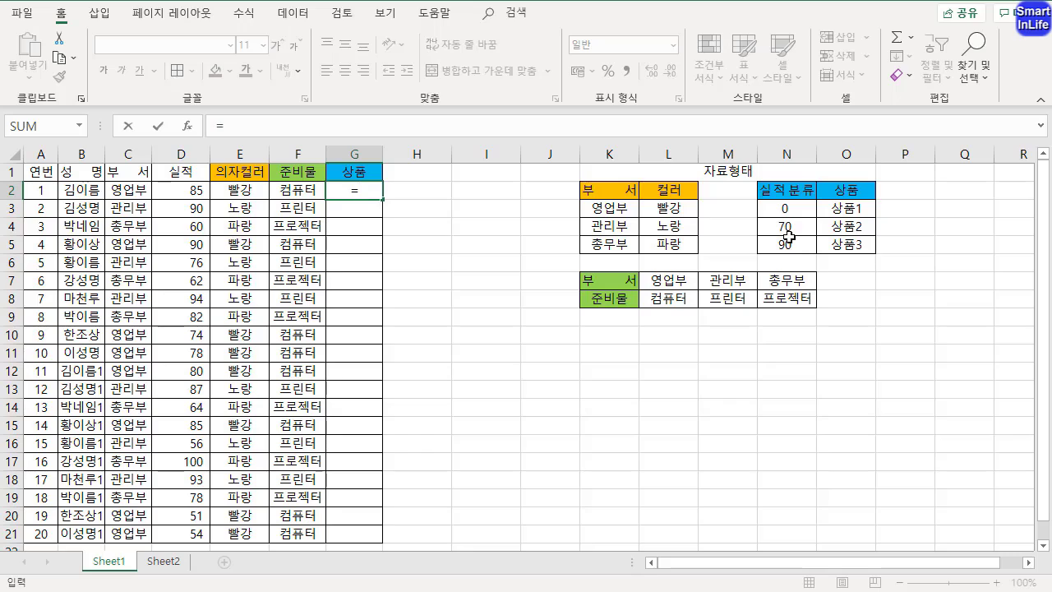
{"action": "mouse_move", "coordinate": [771, 207]}
{"action": "left_mouse_down"}
{"action": "mouse_move", "coordinate": [760, 215]}
{"action": "mouse_move", "coordinate": [838, 257]}
{"action": "mouse_move", "coordinate": [860, 204]}
{"action": "mouse_move", "coordinate": [786, 200]}
{"action": "mouse_move", "coordinate": [860, 188]}
{"action": "left_mouse_up"}
{"action": "key", "text": "Escape"}
Make the G2 formula a VLOOKUP with the first row's 실적 cell D2 as the lookup value.
{"action": "type", "text": "v"}
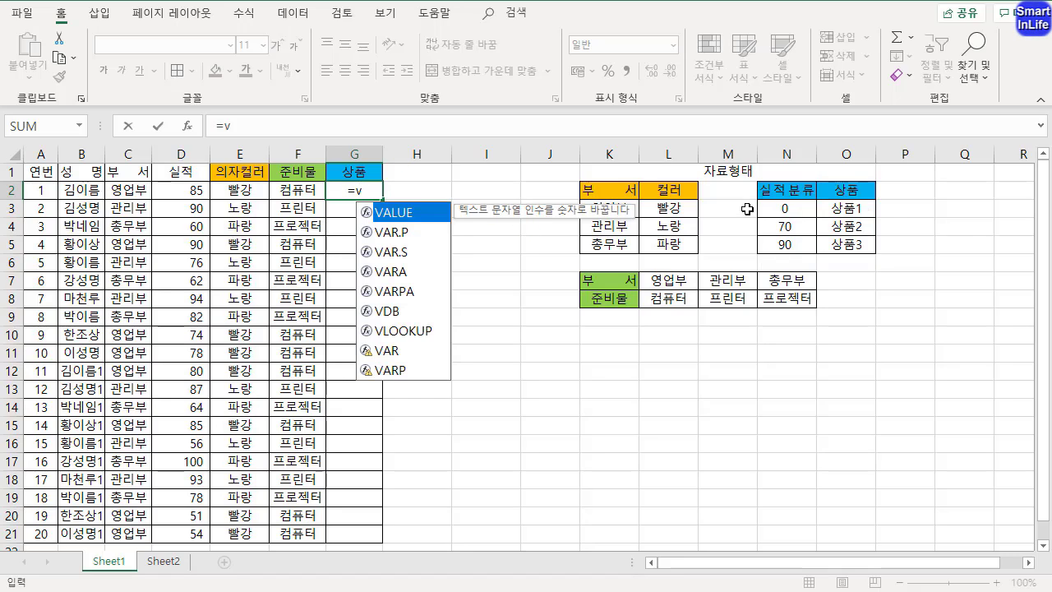
{"action": "type", "text": "l"}
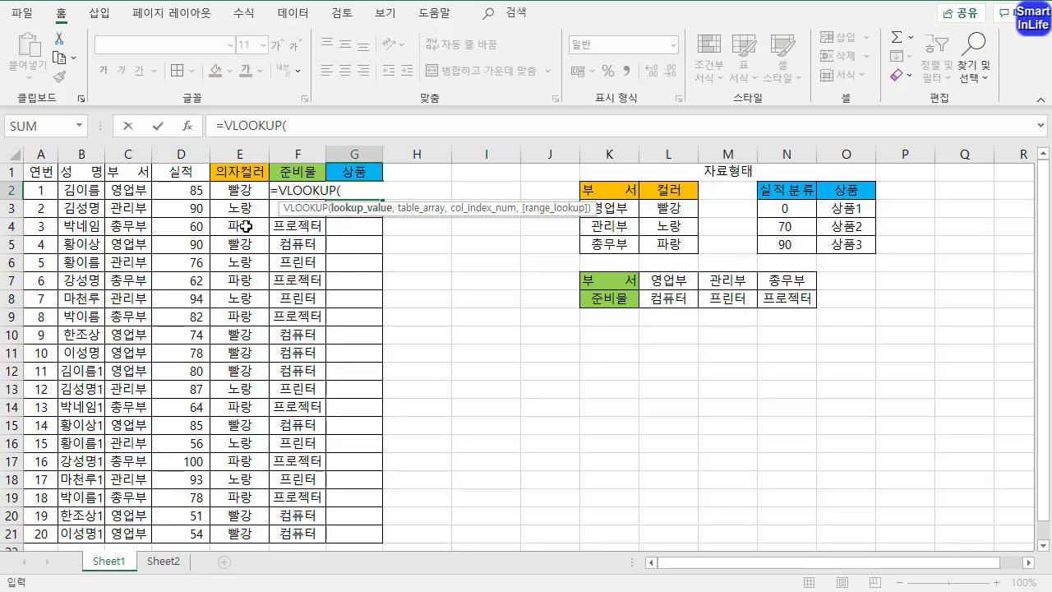
{"action": "left_click", "coordinate": [194, 190]}
{"action": "type", "text": ","}
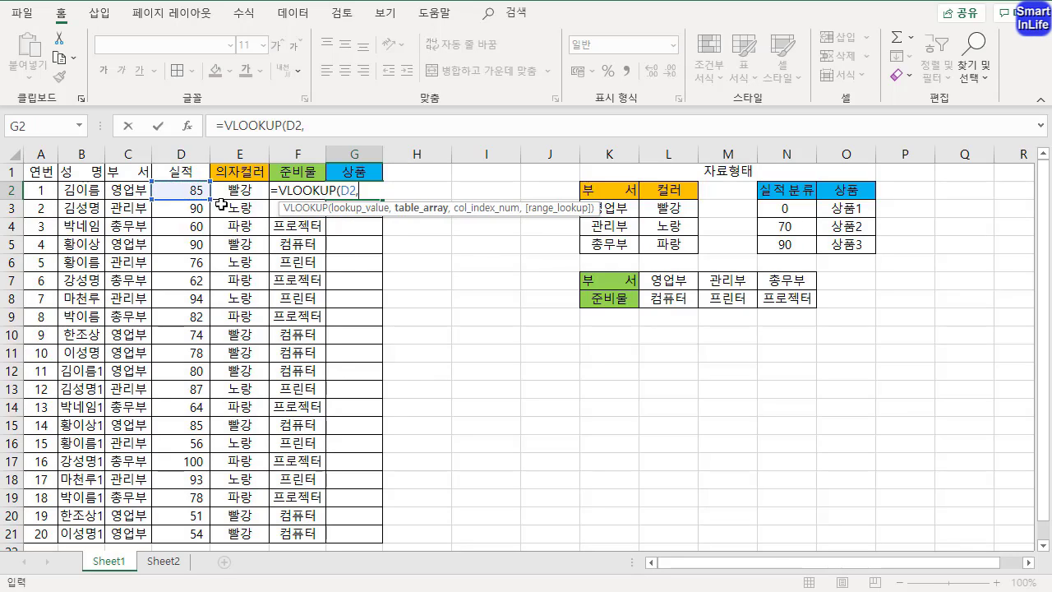
Set the G2 VLOOKUP's table array to the absolute range $N$3:$O$5 and its column index to 2.
{"action": "left_click_drag", "start_coordinate": [785, 208], "coordinate": [854, 243]}
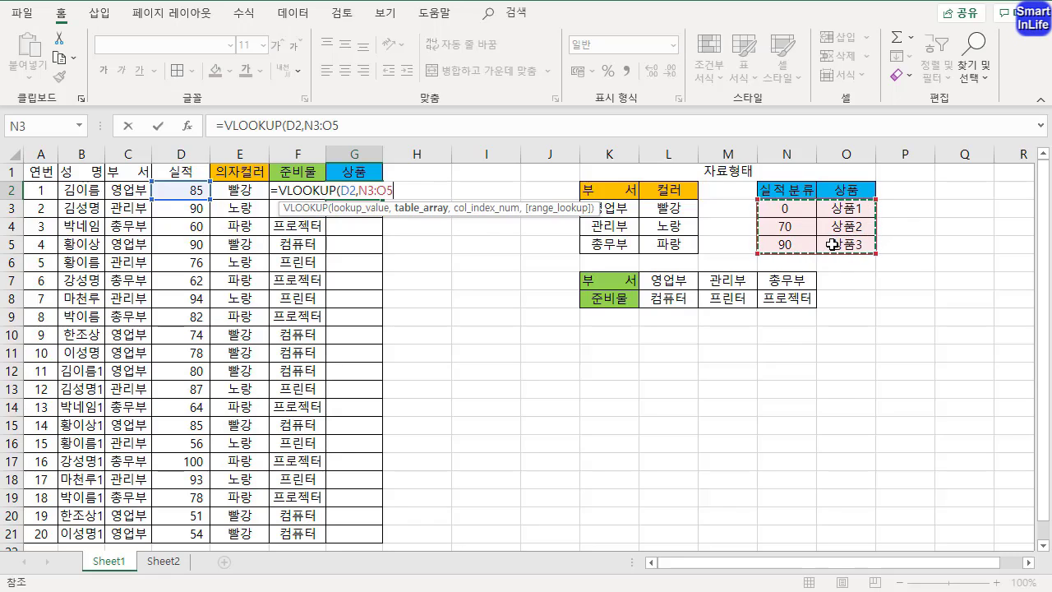
{"action": "key", "text": "F4"}
{"action": "type", "text": ","}
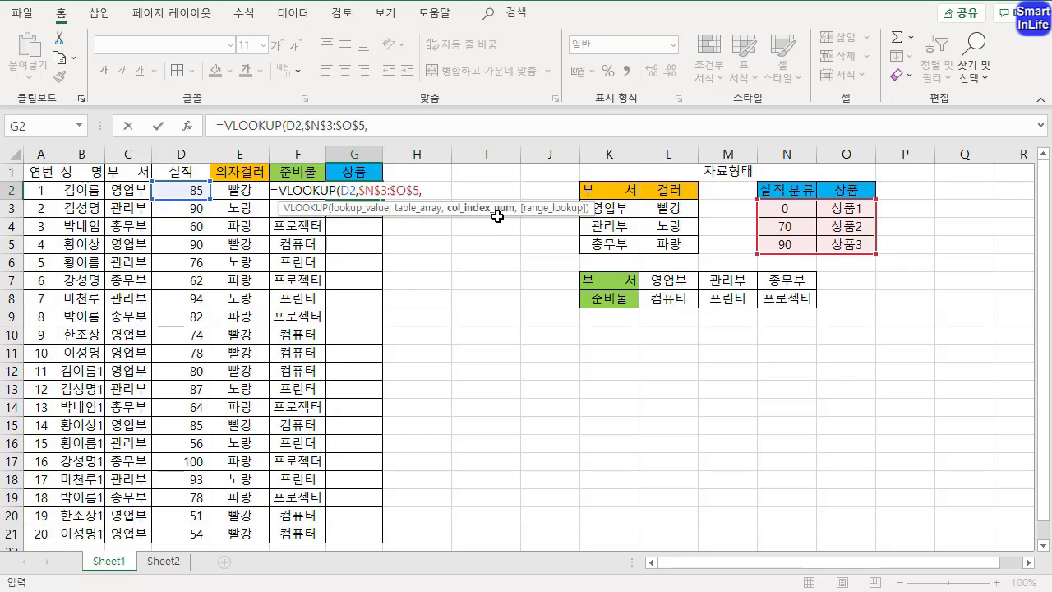
{"action": "type", "text": "2"}
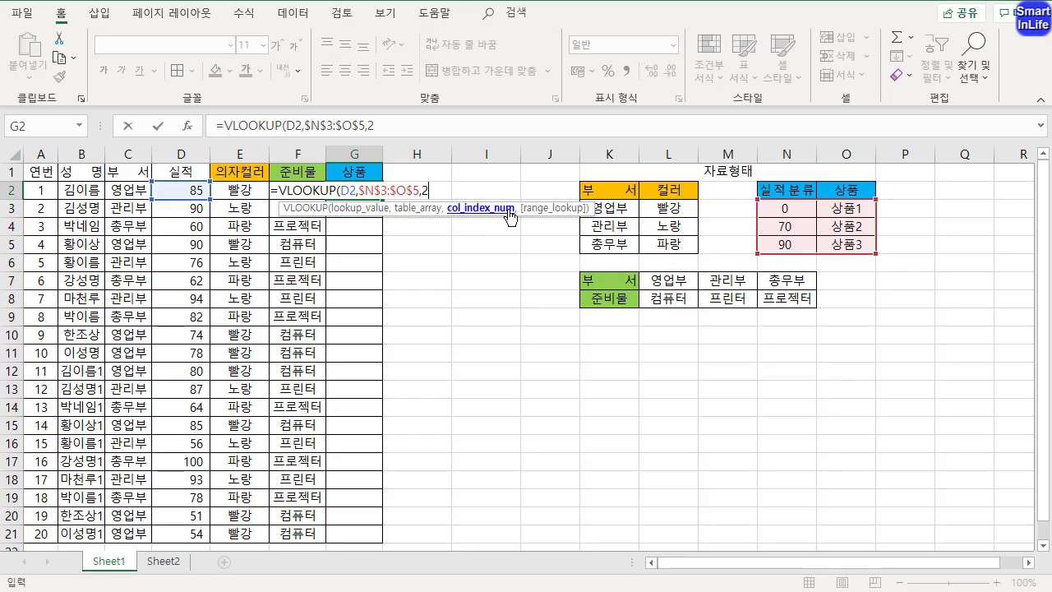
{"action": "type", "text": ","}
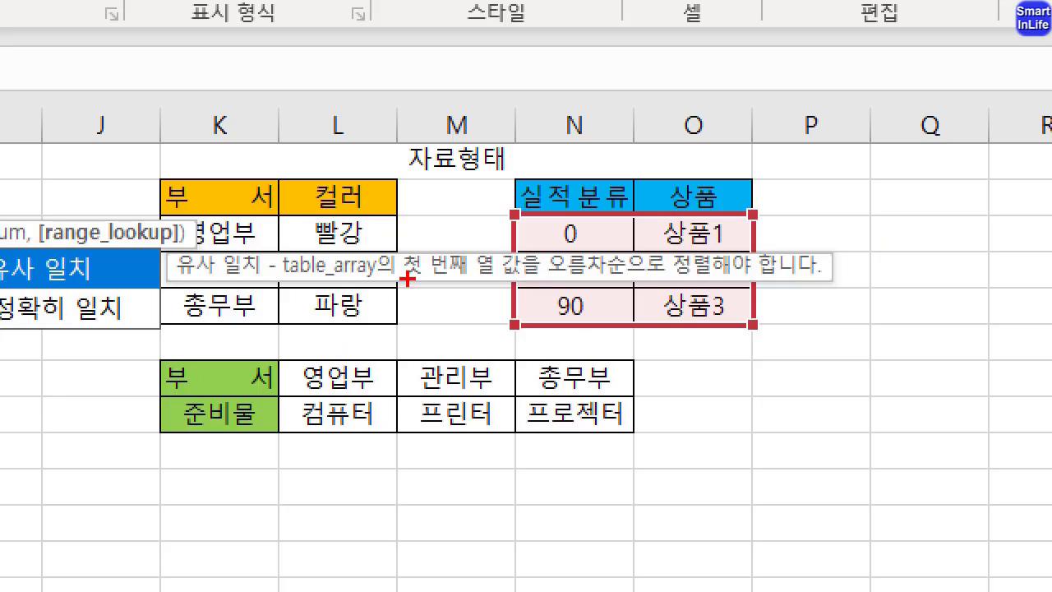
Set the VLOOKUP's range lookup to true for an approximate match, close the formula and enter it in G2.
{"action": "mouse_move", "coordinate": [702, 230]}
{"action": "left_mouse_down"}
{"action": "mouse_move", "coordinate": [754, 233]}
{"action": "mouse_move", "coordinate": [730, 213]}
{"action": "left_mouse_up"}
{"action": "left_click_drag", "start_coordinate": [463, 243], "coordinate": [452, 292]}
{"action": "mouse_move", "coordinate": [622, 221]}
{"action": "left_mouse_down"}
{"action": "mouse_move", "coordinate": [655, 279]}
{"action": "mouse_move", "coordinate": [647, 337]}
{"action": "mouse_move", "coordinate": [649, 306]}
{"action": "left_mouse_up"}
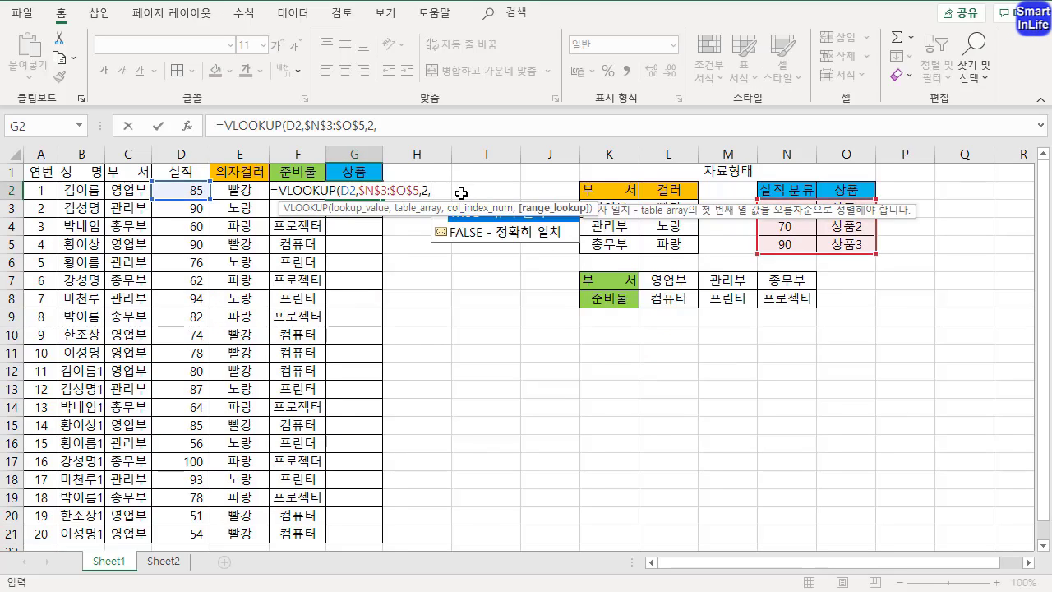
{"action": "type", "text": "tr"}
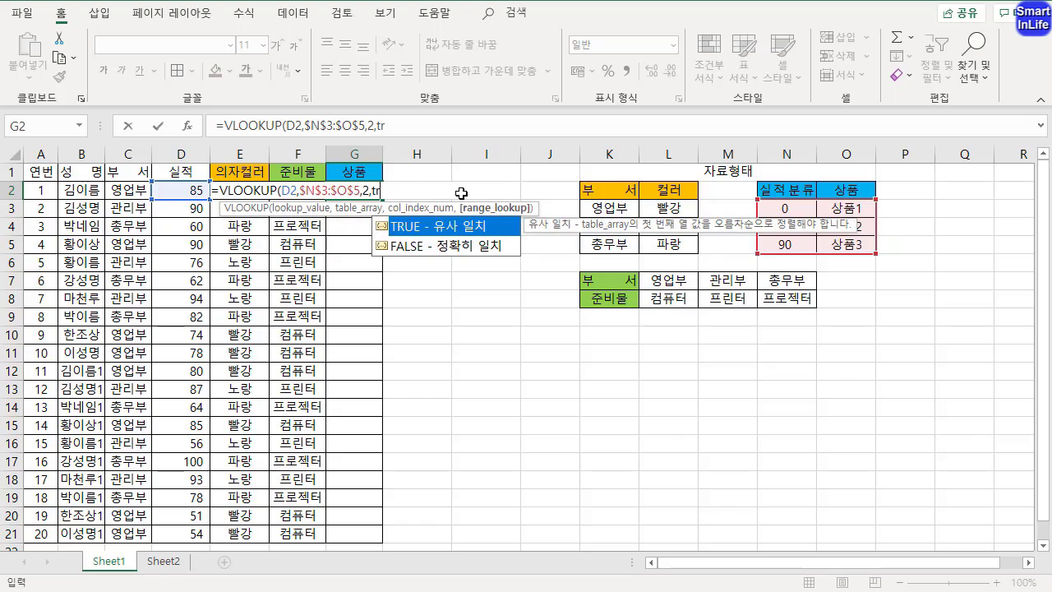
{"action": "type", "text": "ue"}
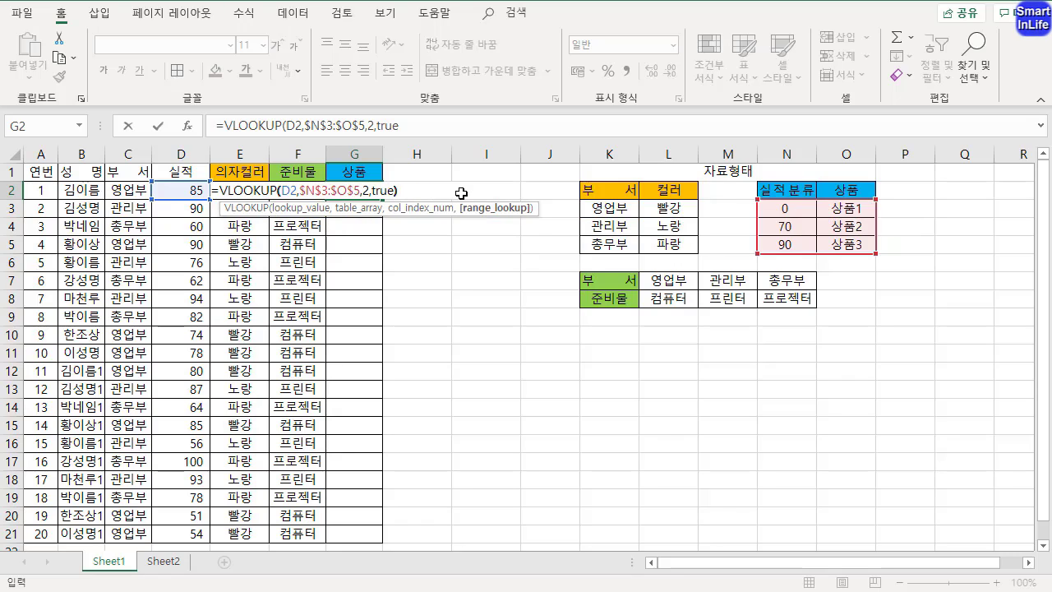
{"action": "type", "text": ")"}
{"action": "key", "text": "Return"}
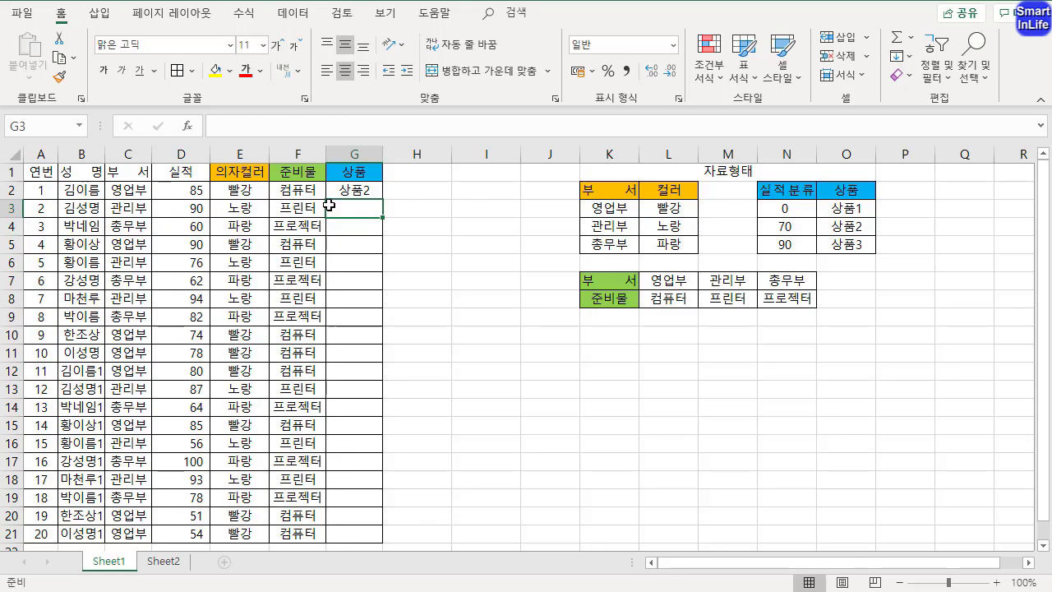
Copy the G2 formula down the 상품 column to G21.
{"action": "left_click", "coordinate": [374, 191]}
{"action": "left_click_drag", "start_coordinate": [380, 199], "coordinate": [383, 542]}
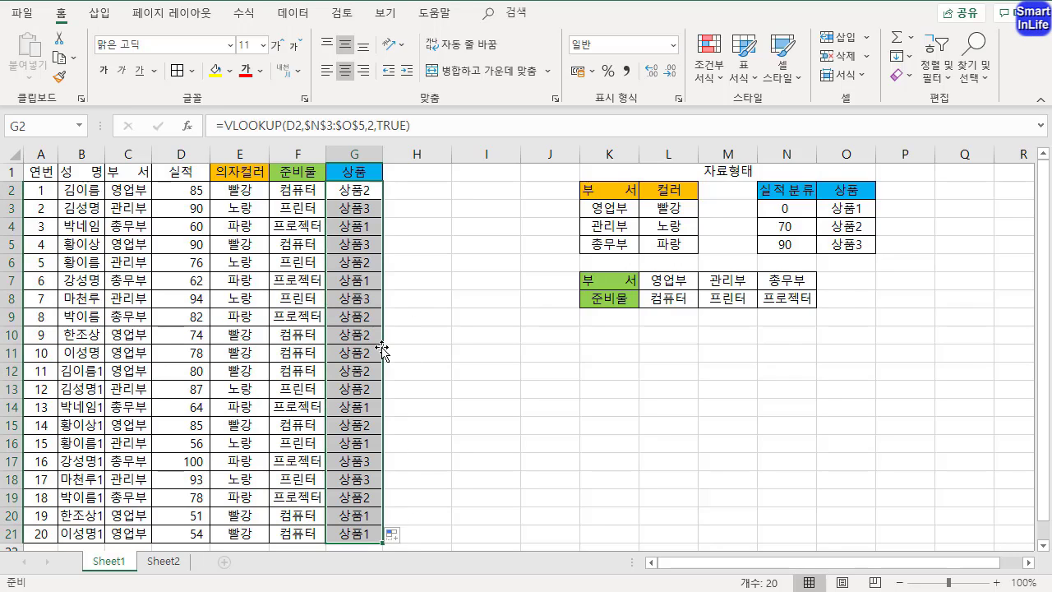
{"action": "left_click", "coordinate": [356, 301]}
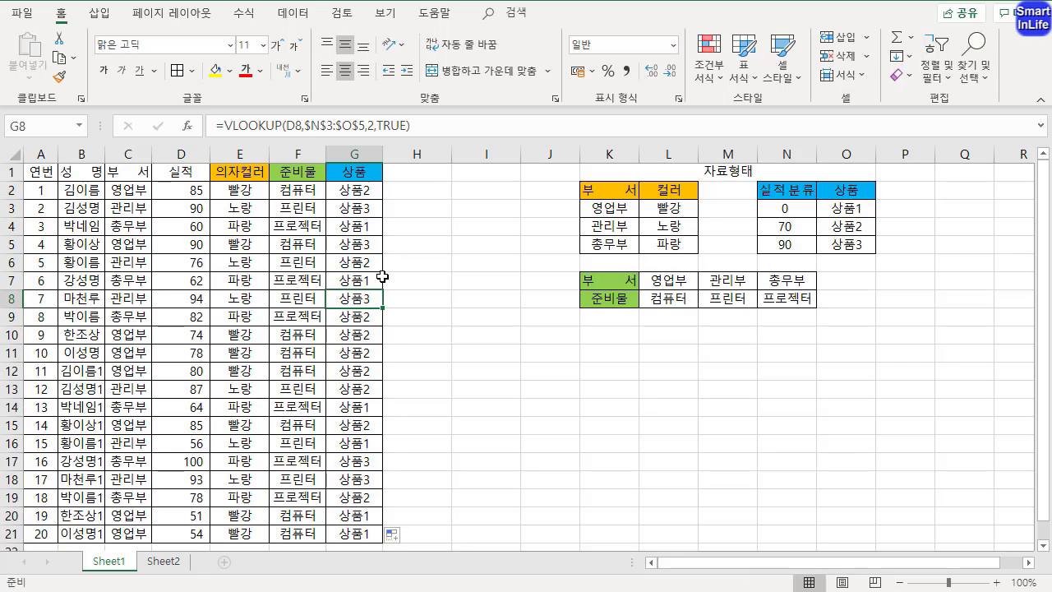
{"action": "mouse_move", "coordinate": [581, 198]}
{"action": "left_mouse_down"}
{"action": "mouse_move", "coordinate": [785, 302]}
{"action": "mouse_move", "coordinate": [661, 208]}
{"action": "mouse_move", "coordinate": [373, 189]}
{"action": "left_mouse_up"}
{"action": "key", "text": "Escape"}
Examine the 조회 form on Sheet2 and compare it with the Sheet1 row of the person named in it.
{"action": "left_click", "coordinate": [169, 562]}
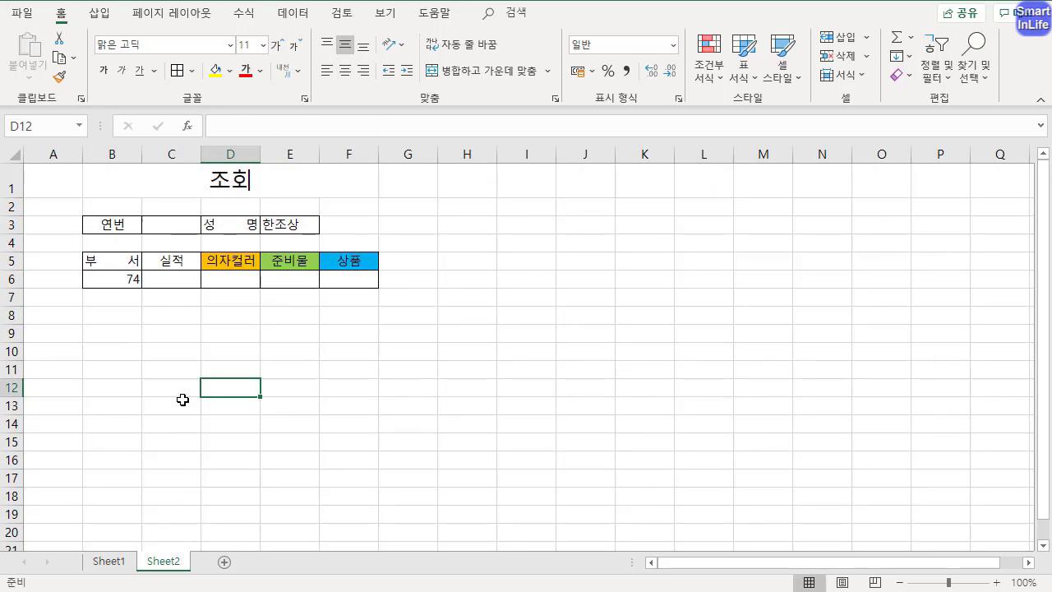
{"action": "left_click", "coordinate": [167, 282]}
{"action": "left_click", "coordinate": [285, 222]}
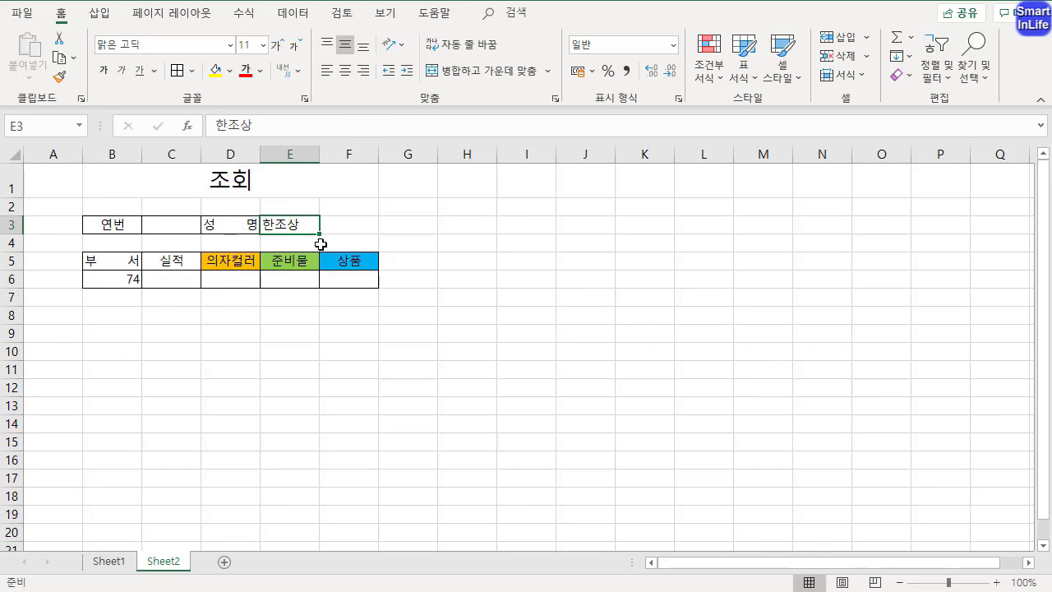
{"action": "left_click_drag", "start_coordinate": [120, 277], "coordinate": [357, 275]}
{"action": "left_click", "coordinate": [271, 223]}
{"action": "left_click", "coordinate": [110, 561]}
{"action": "left_click_drag", "start_coordinate": [81, 189], "coordinate": [84, 332]}
{"action": "left_click", "coordinate": [83, 333]}
{"action": "left_click", "coordinate": [123, 335]}
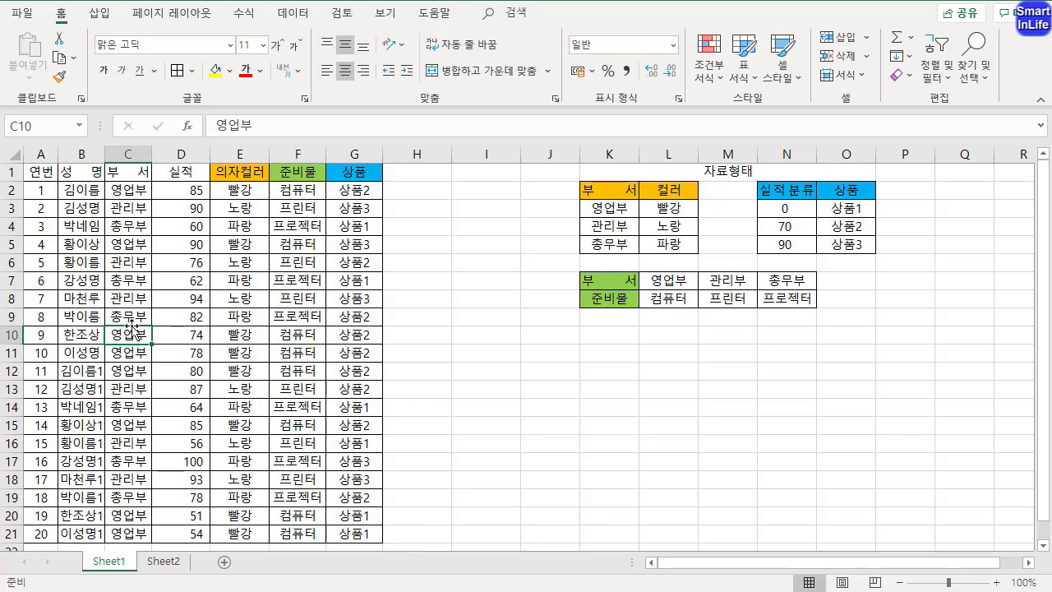
{"action": "left_click", "coordinate": [182, 333]}
{"action": "left_click", "coordinate": [235, 333]}
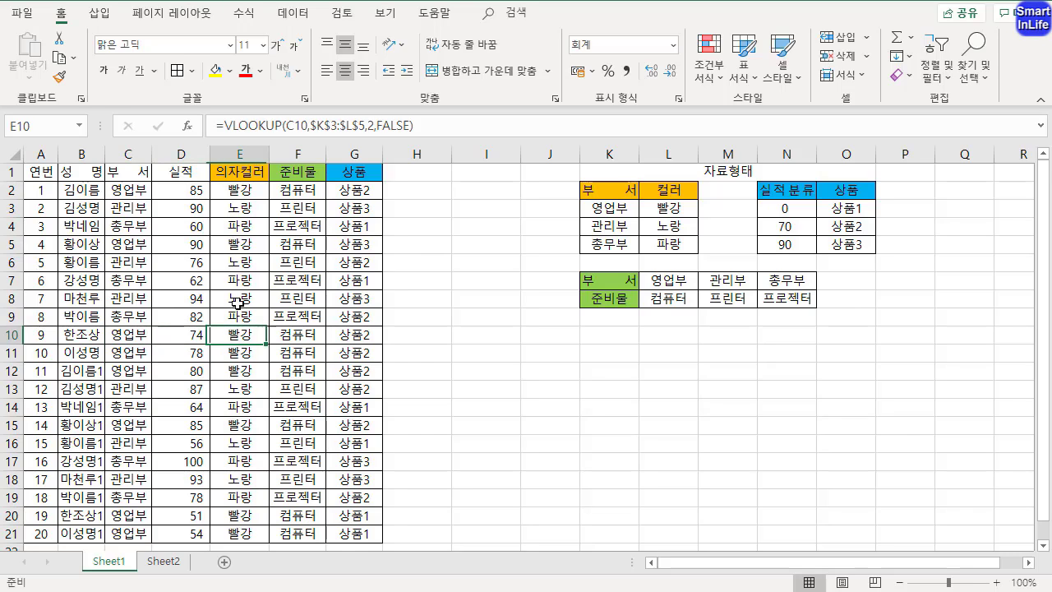
Clear the leftover value in the 부서 cell B6 of the Sheet2 조회 form.
{"action": "left_click", "coordinate": [167, 562]}
{"action": "left_click", "coordinate": [185, 331]}
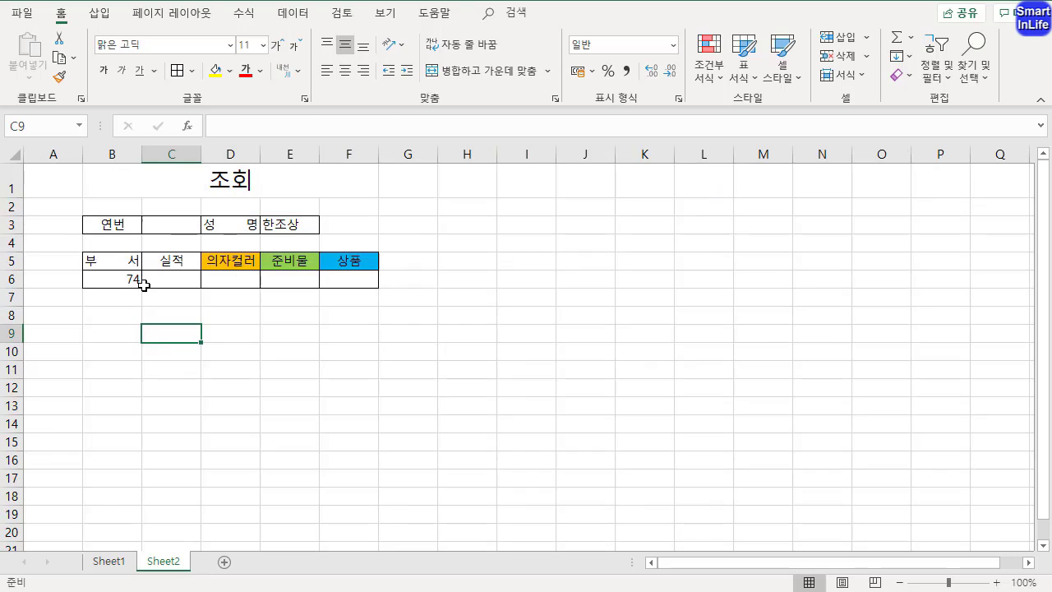
{"action": "left_click", "coordinate": [127, 277]}
{"action": "key", "text": "Delete"}
{"action": "left_click", "coordinate": [195, 315]}
Begin a VLOOKUP formula in the 부서 cell B6 of the 조회 form.
{"action": "left_click", "coordinate": [277, 225]}
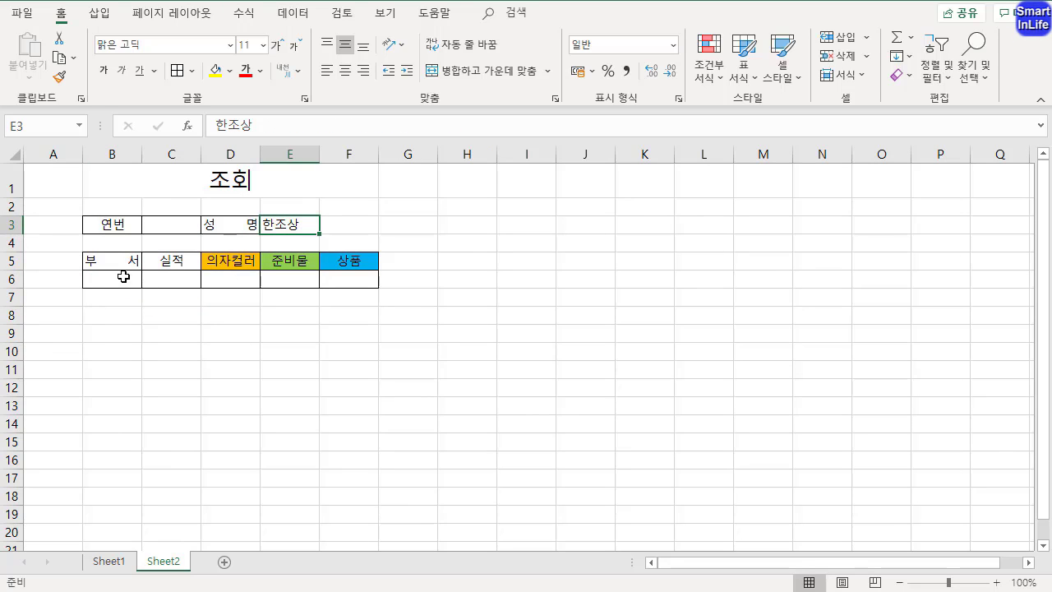
{"action": "left_click", "coordinate": [121, 279]}
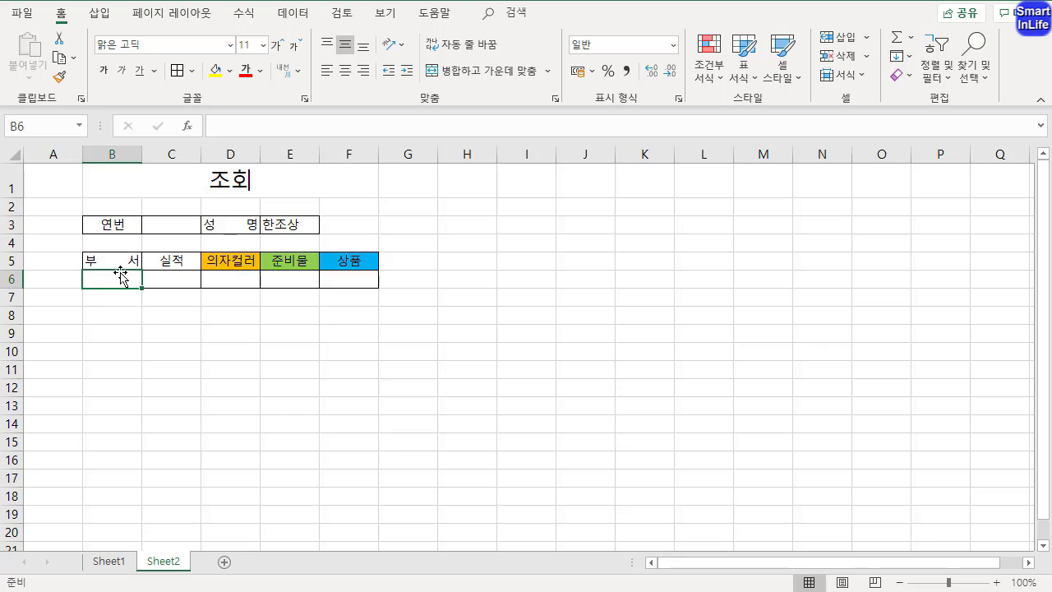
{"action": "type", "text": "="}
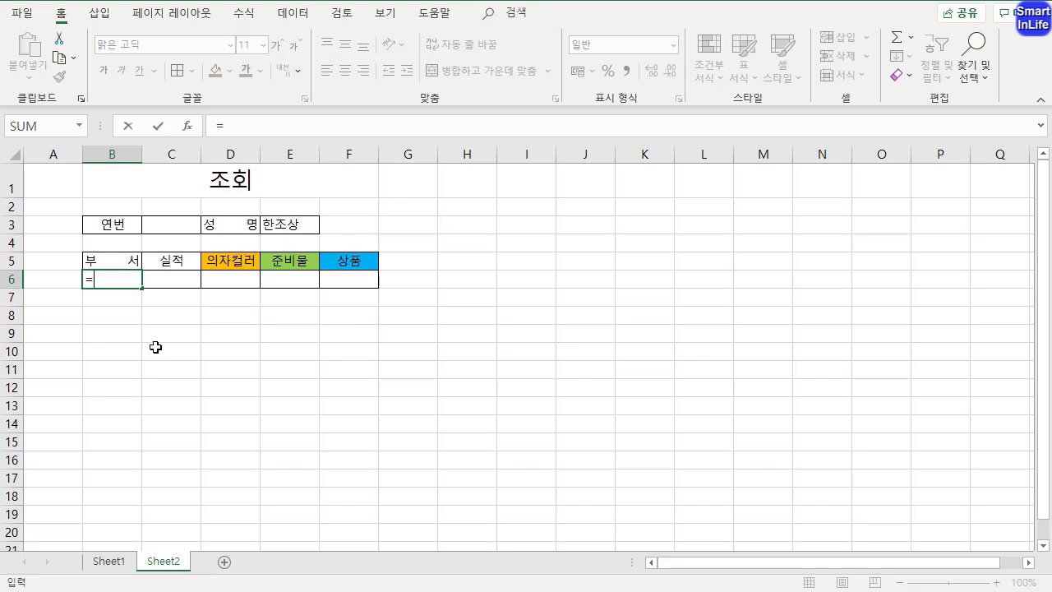
{"action": "mouse_move", "coordinate": [121, 147]}
{"action": "left_mouse_down"}
{"action": "mouse_move", "coordinate": [142, 552]}
{"action": "mouse_move", "coordinate": [111, 177]}
{"action": "left_mouse_up"}
{"action": "mouse_move", "coordinate": [263, 201]}
{"action": "left_mouse_down"}
{"action": "mouse_move", "coordinate": [315, 478]}
{"action": "mouse_move", "coordinate": [257, 162]}
{"action": "left_mouse_up"}
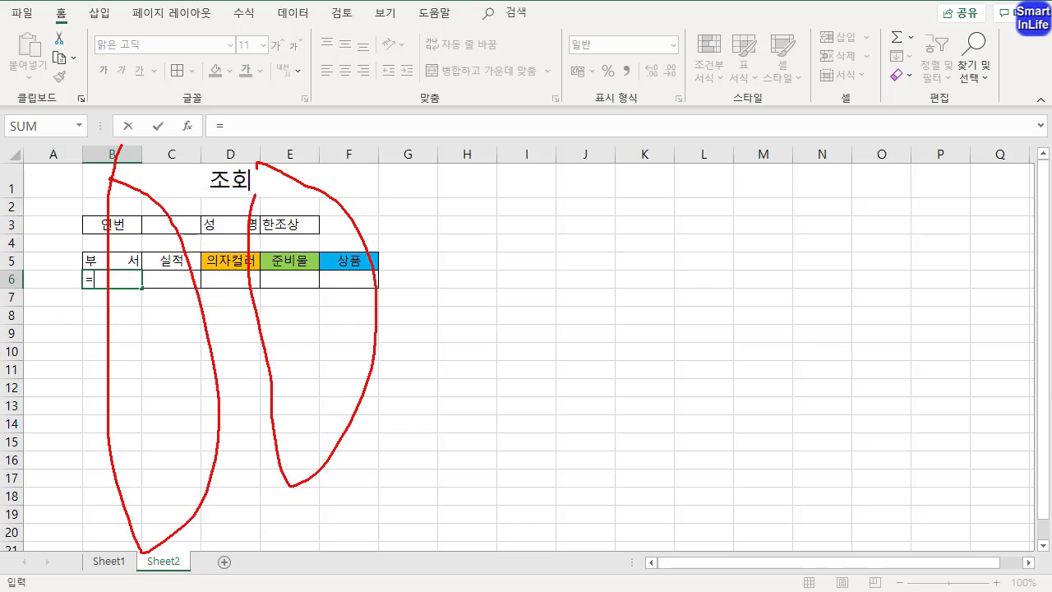
{"action": "left_click_drag", "start_coordinate": [162, 268], "coordinate": [282, 301]}
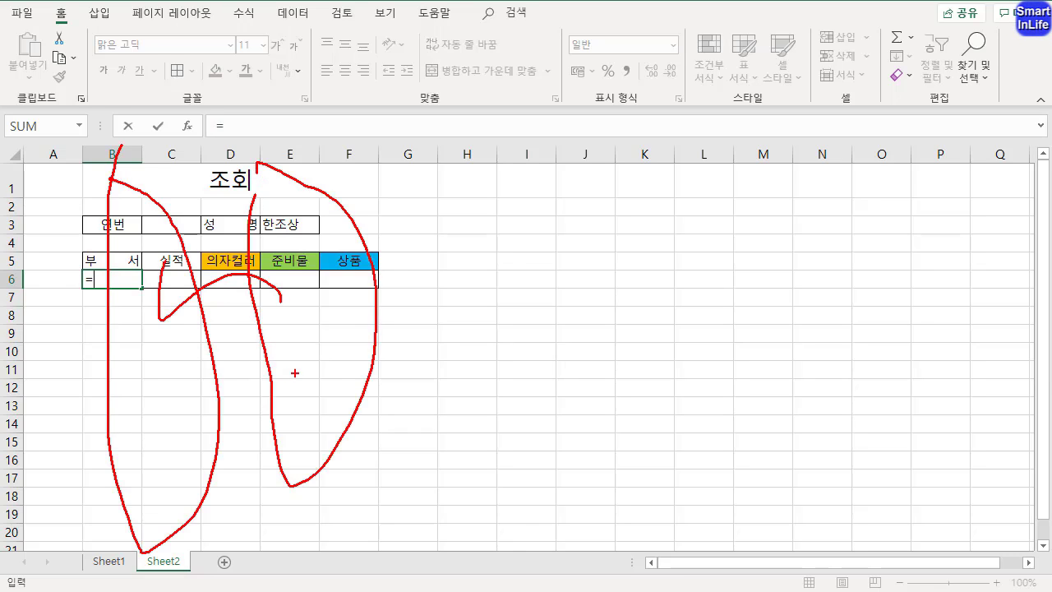
{"action": "key", "text": "Escape"}
{"action": "type", "text": "=vl"}
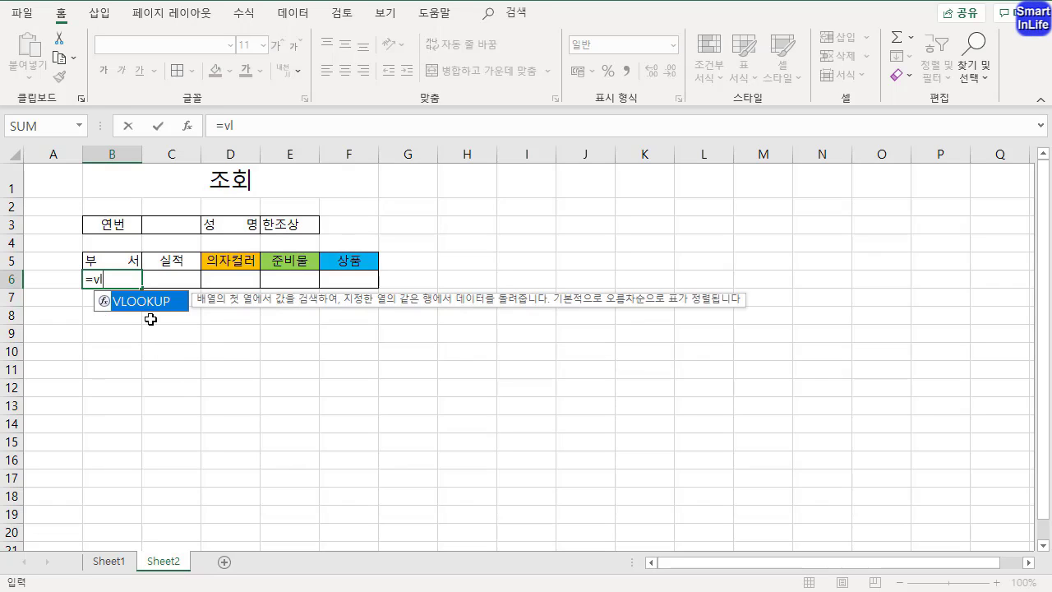
{"action": "key", "text": "Tab"}
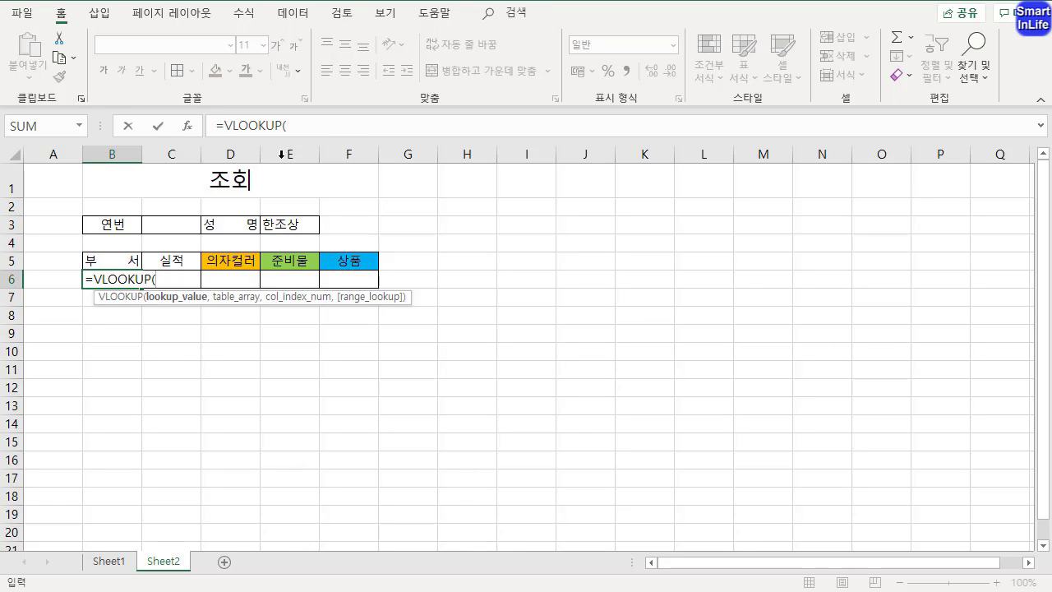
Set the VLOOKUP's lookup value to the 성명 entry cell as the absolute reference $E$3.
{"action": "left_click", "coordinate": [300, 126]}
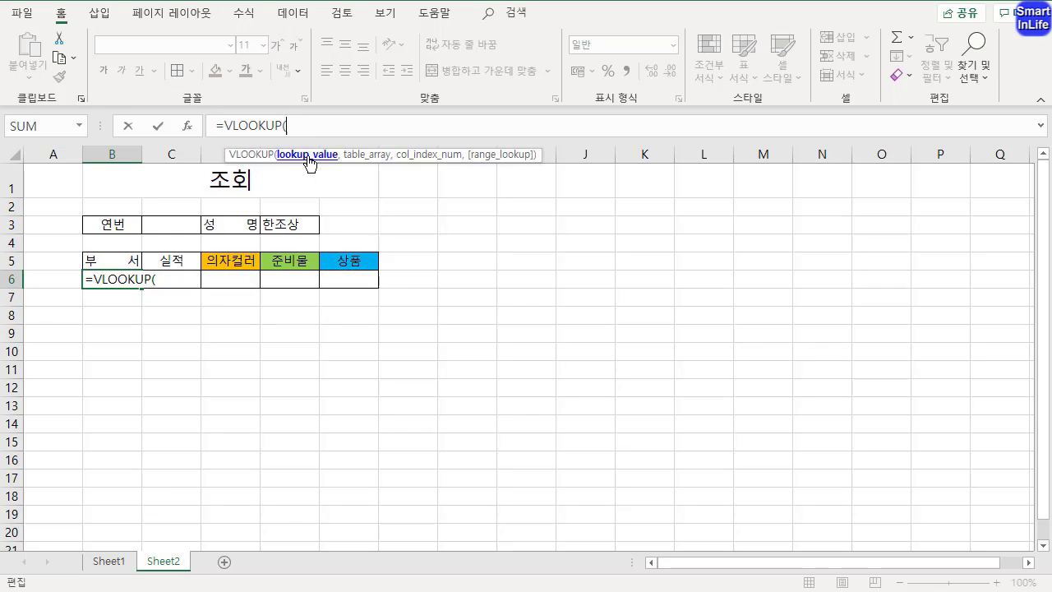
{"action": "left_click", "coordinate": [289, 225]}
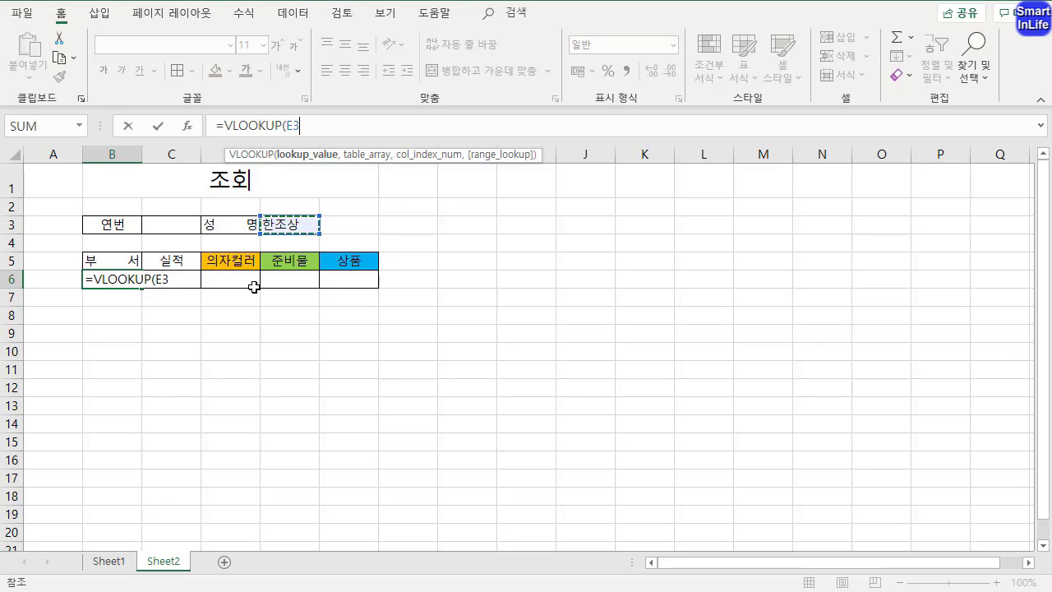
{"action": "key", "text": "F4"}
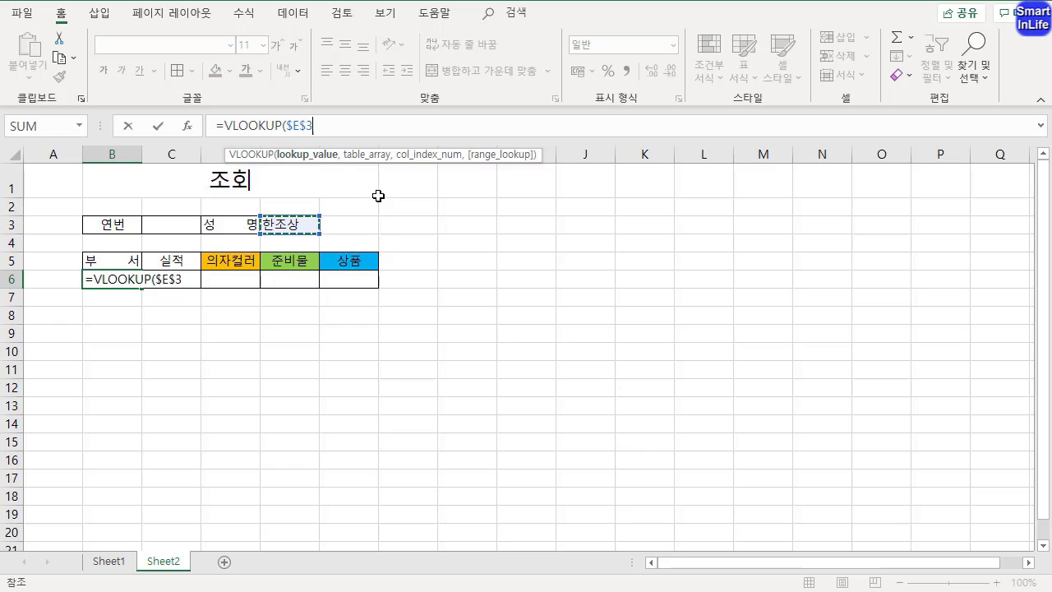
{"action": "type", "text": ","}
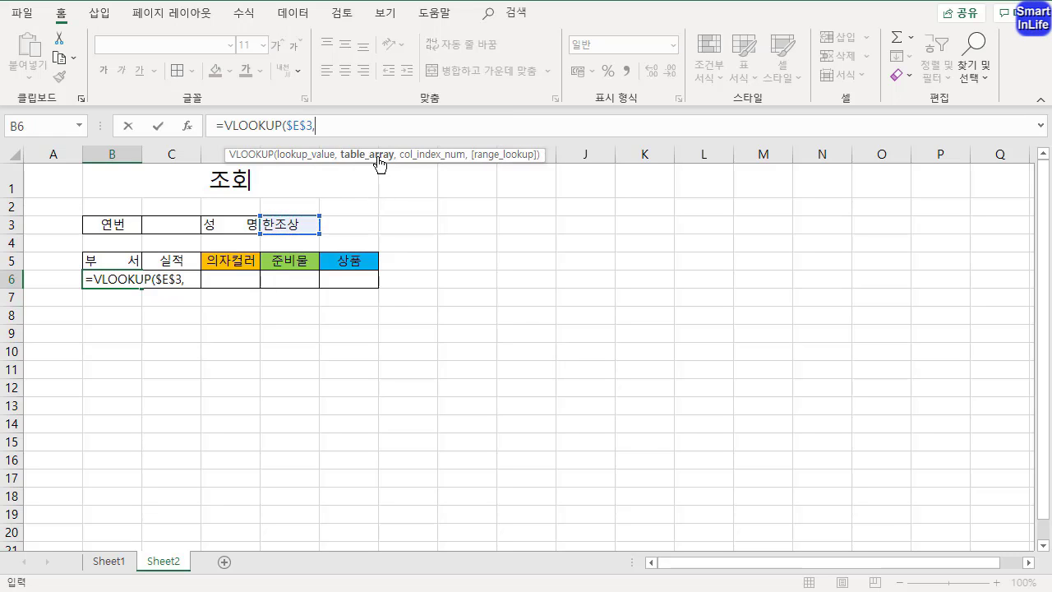
Set the VLOOKUP's table array to the absolute range $B$2:$G$21 on Sheet1, starting at the 성명 column.
{"action": "left_click", "coordinate": [124, 566]}
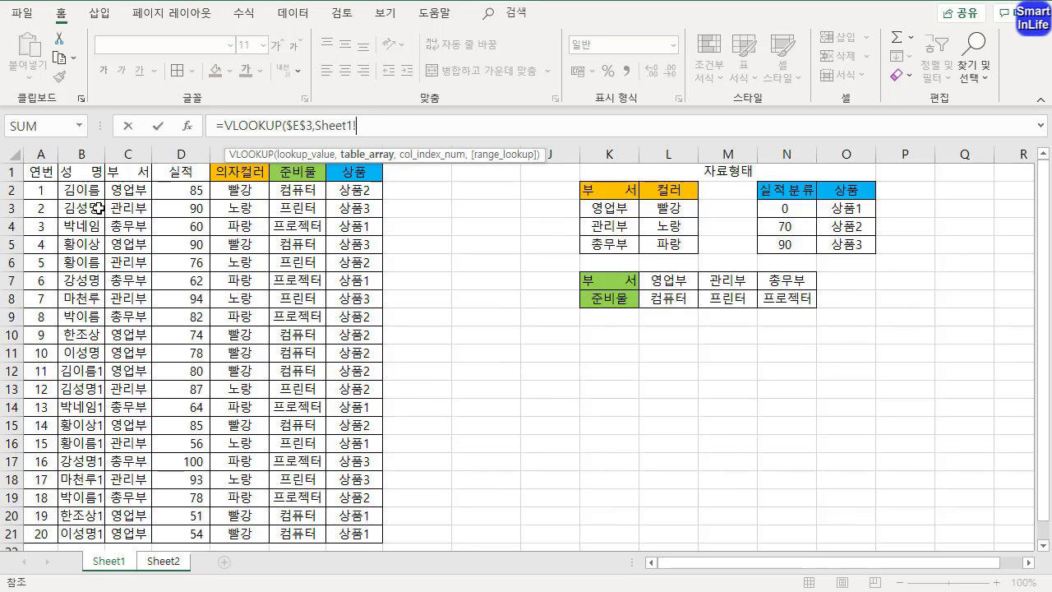
{"action": "left_click_drag", "start_coordinate": [82, 191], "coordinate": [370, 532]}
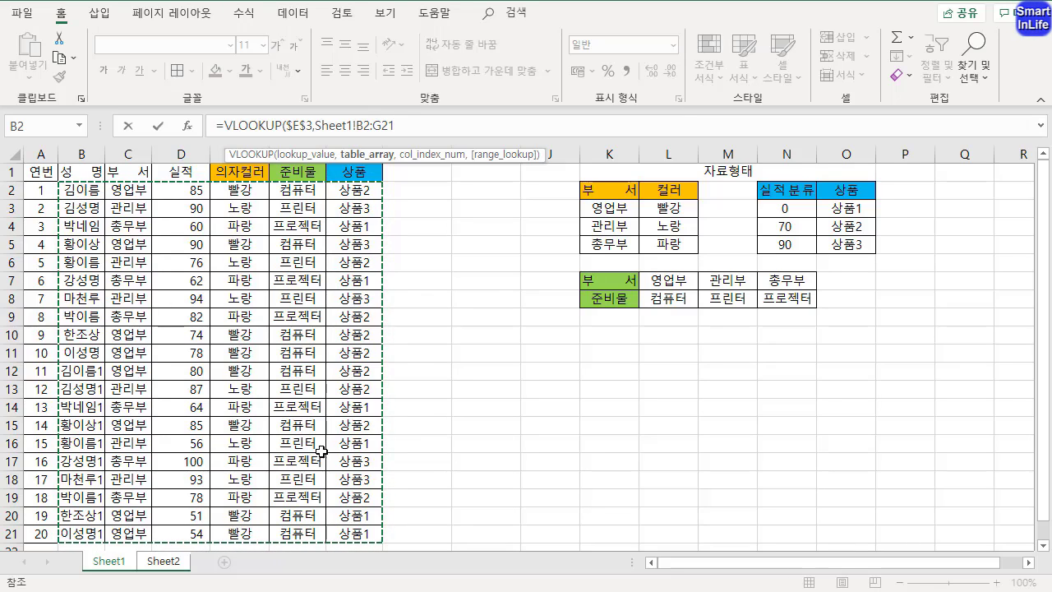
{"action": "key", "text": "F4"}
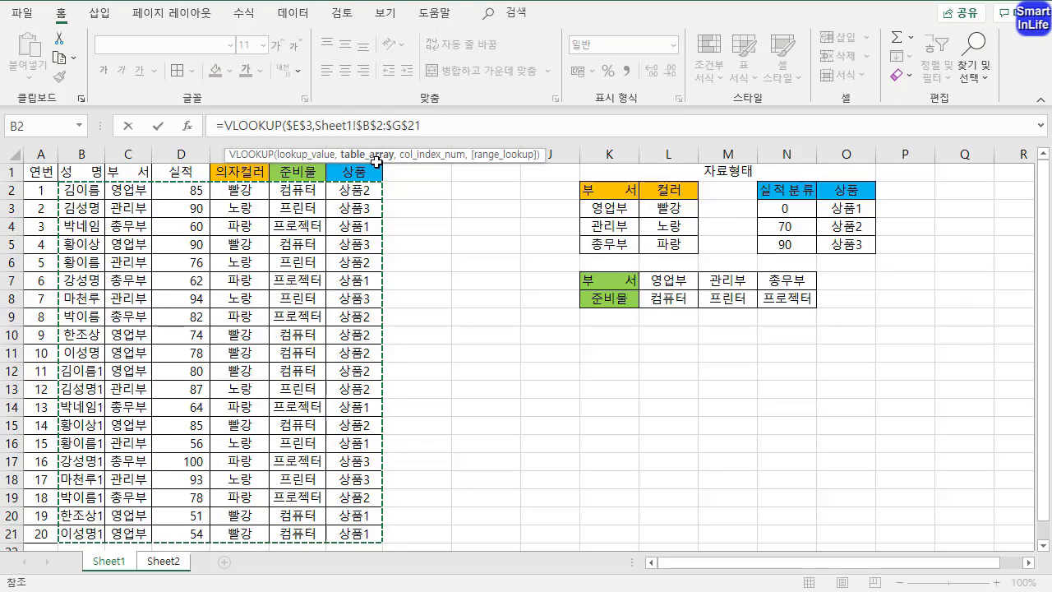
{"action": "type", "text": ","}
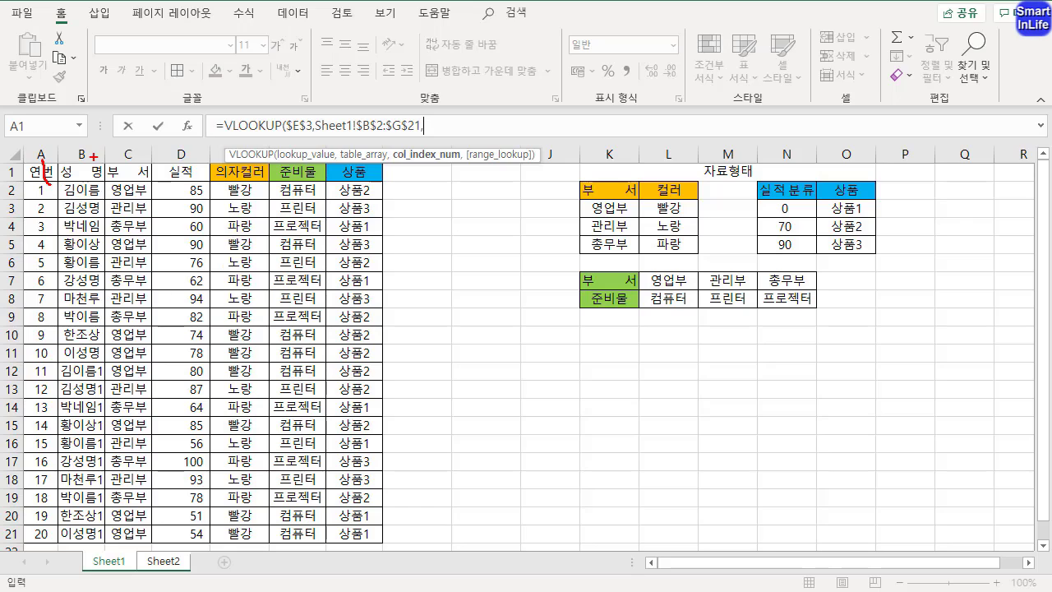
Set the VLOOKUP's column index to 2 and its range lookup to FALSE for an exact match, and close the formula.
{"action": "mouse_move", "coordinate": [54, 177]}
{"action": "left_mouse_down"}
{"action": "mouse_move", "coordinate": [167, 182]}
{"action": "mouse_move", "coordinate": [66, 263]}
{"action": "left_mouse_up"}
{"action": "left_click_drag", "start_coordinate": [98, 196], "coordinate": [78, 230]}
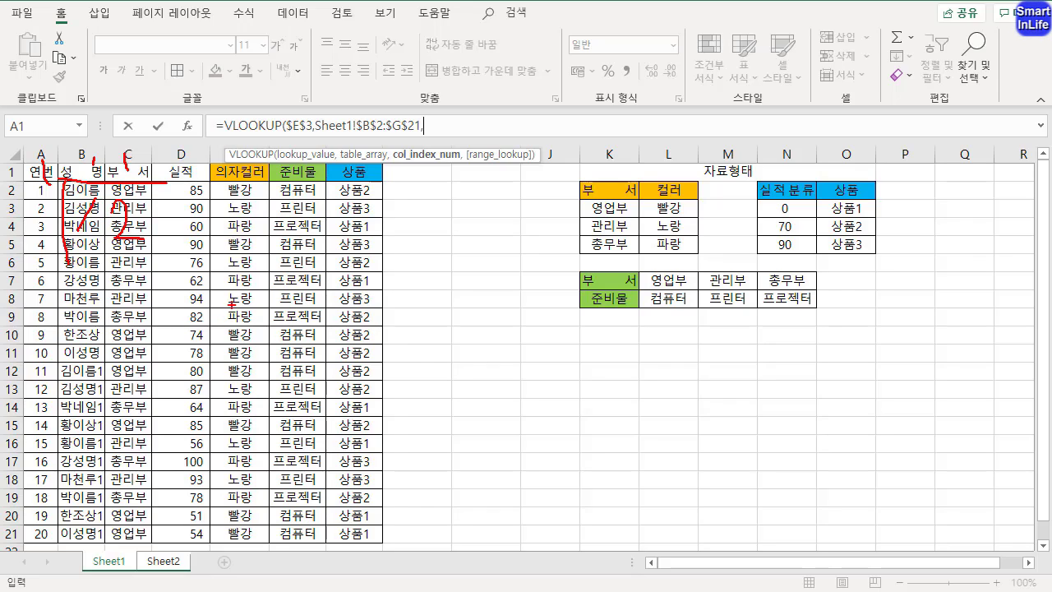
{"action": "key", "text": "Escape"}
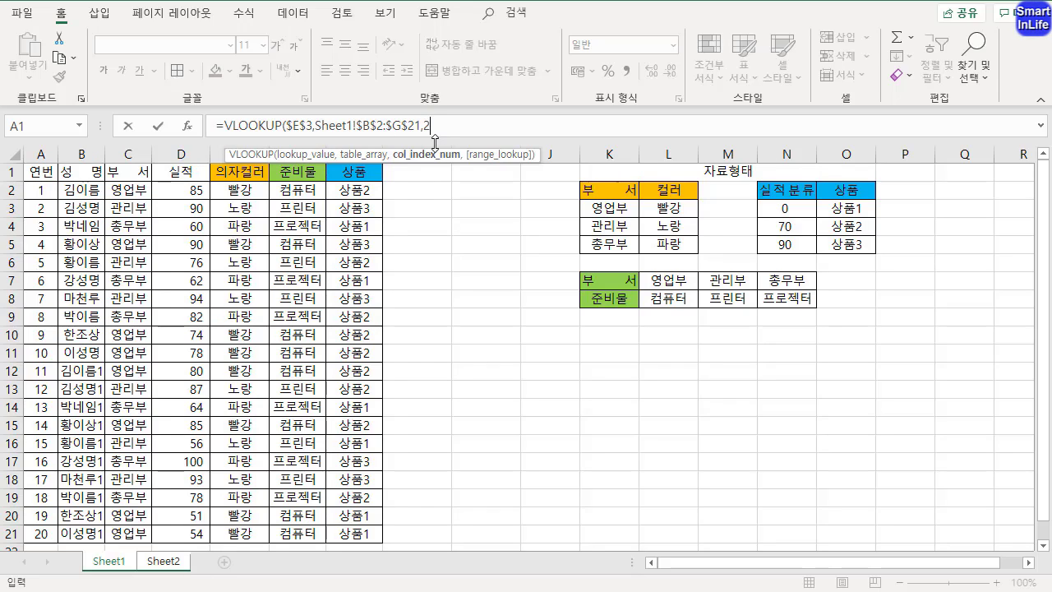
{"action": "type", "text": ","}
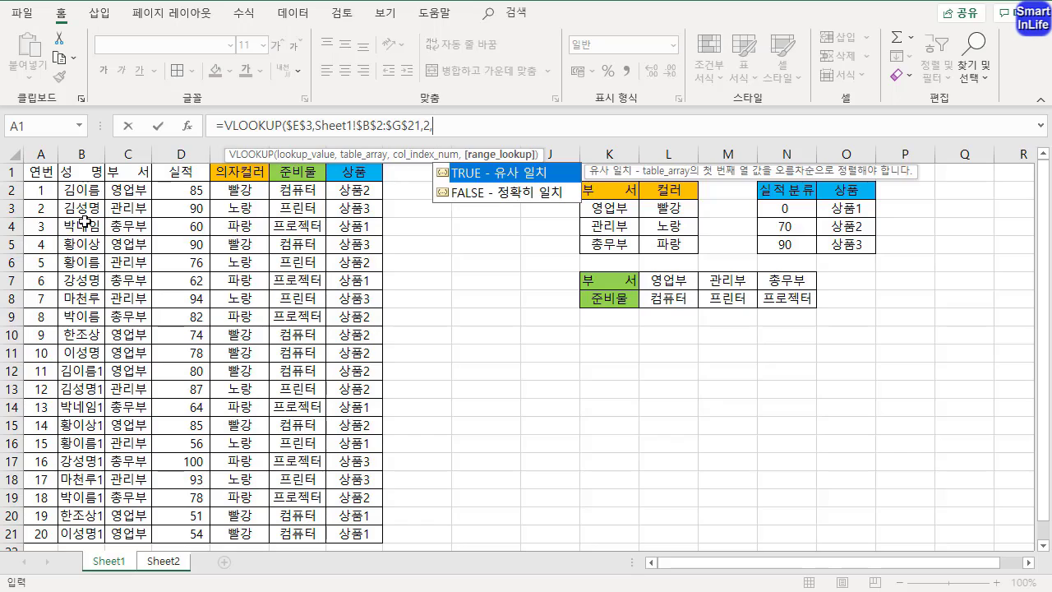
{"action": "left_click", "coordinate": [486, 195]}
{"action": "double_click", "coordinate": [490, 202]}
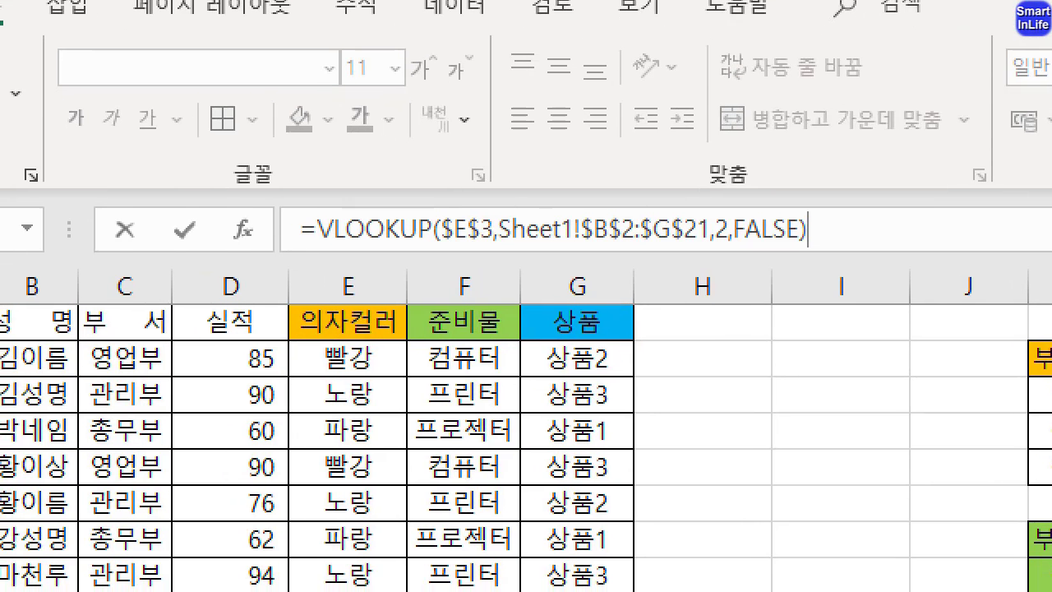
{"action": "left_click_drag", "start_coordinate": [550, 252], "coordinate": [602, 251]}
{"action": "mouse_move", "coordinate": [501, 251]}
{"action": "left_mouse_down"}
{"action": "mouse_move", "coordinate": [503, 218]}
{"action": "mouse_move", "coordinate": [594, 257]}
{"action": "mouse_move", "coordinate": [580, 205]}
{"action": "mouse_move", "coordinate": [587, 260]}
{"action": "left_mouse_up"}
{"action": "key", "text": "Escape"}
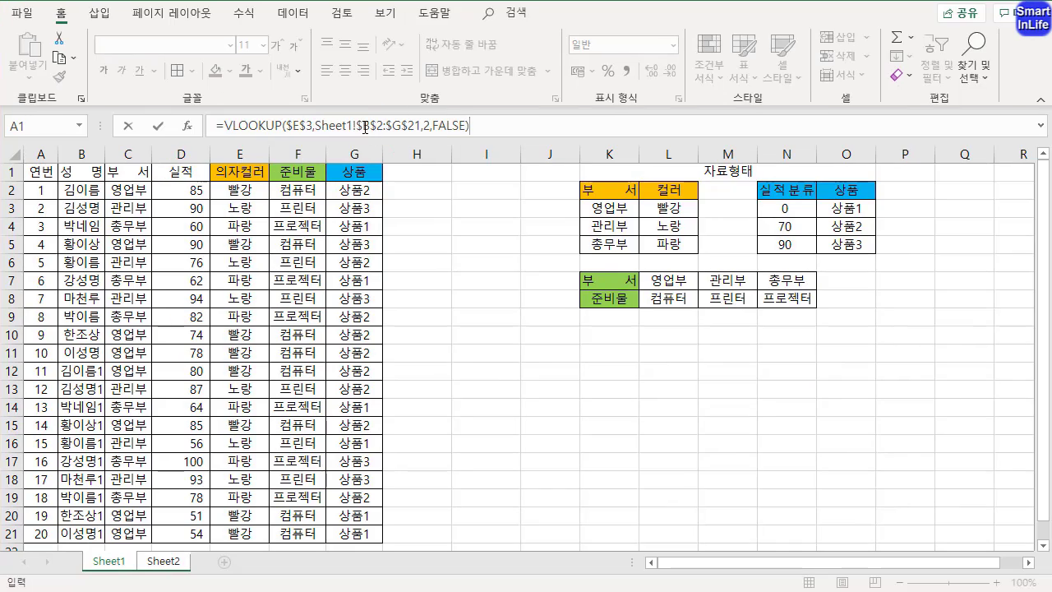
Commit the VLOOKUP formula in the 부서 cell B6 of the 조회 form.
{"action": "key", "text": "Return"}
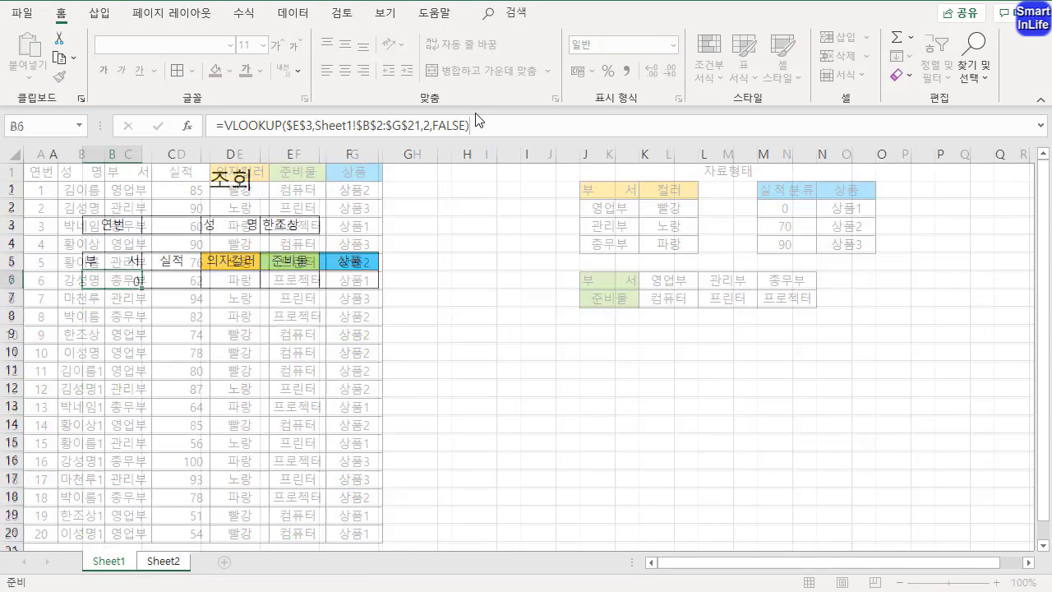
{"action": "left_click", "coordinate": [119, 279]}
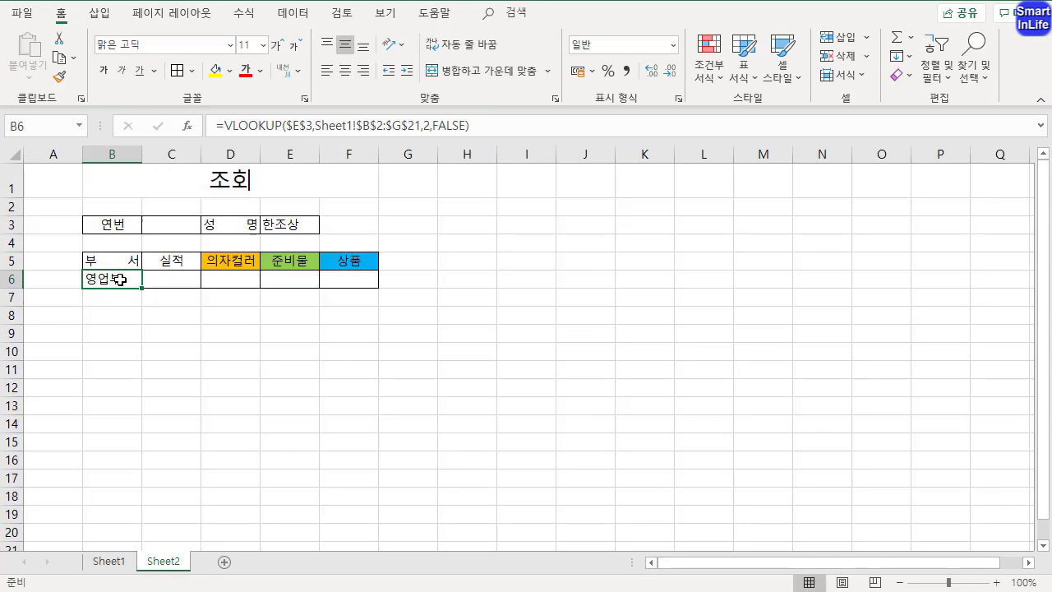
{"action": "left_click", "coordinate": [182, 282]}
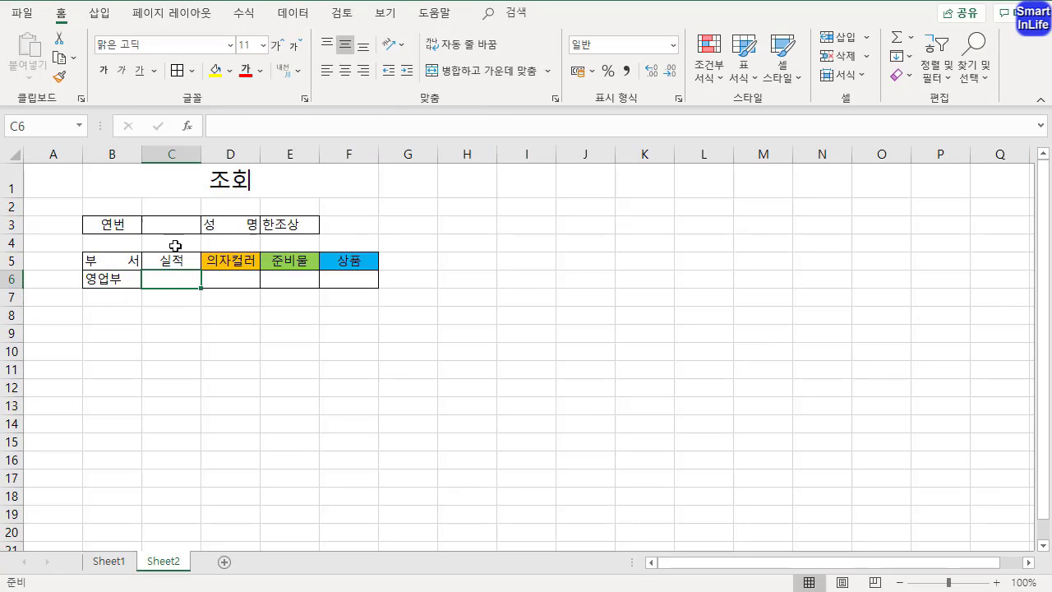
Copy the full VLOOKUP formula text from the 부서 cell B6, leaving the cell's formula as it is.
{"action": "left_click", "coordinate": [125, 279]}
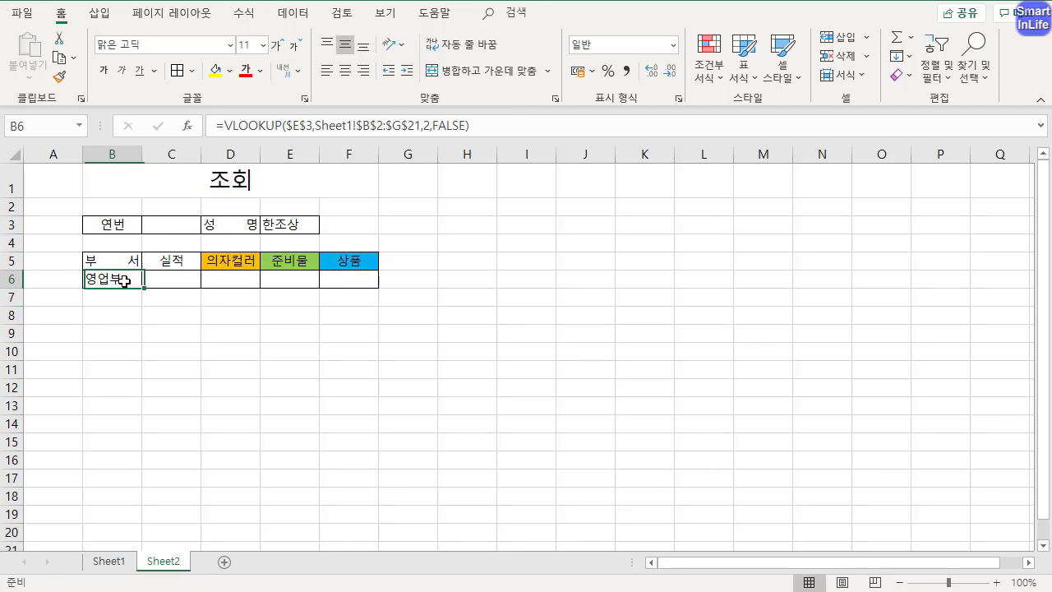
{"action": "left_click", "coordinate": [423, 128]}
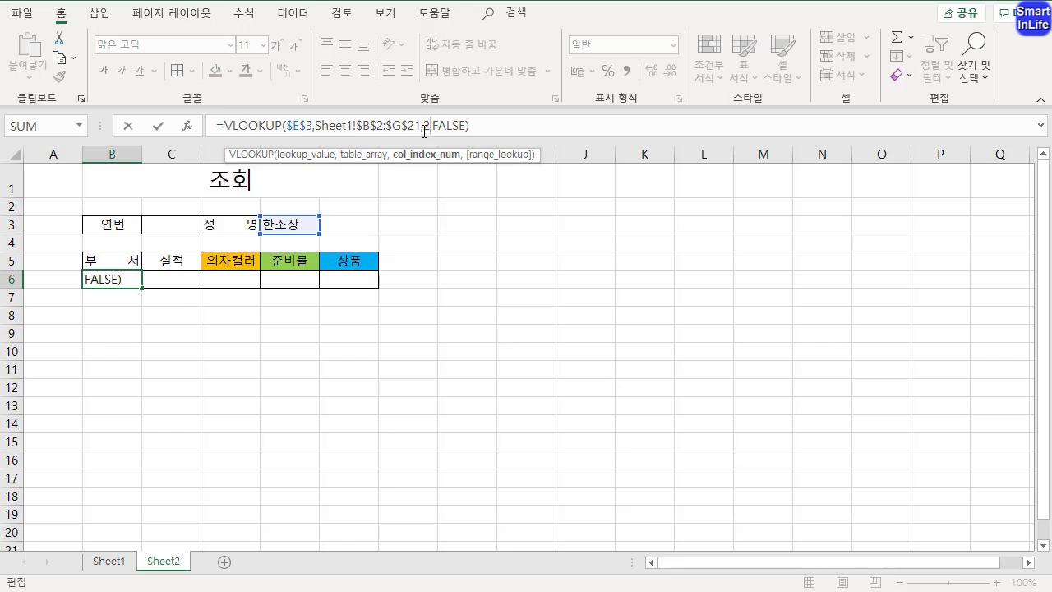
{"action": "key", "text": "Escape"}
{"action": "left_click_drag", "start_coordinate": [482, 130], "coordinate": [212, 128]}
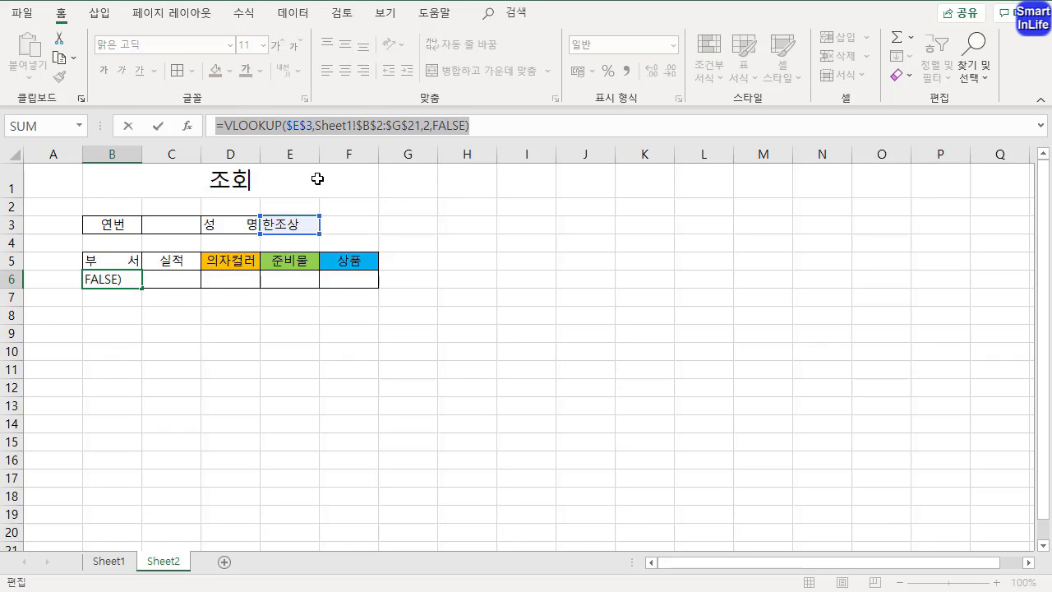
{"action": "key", "text": "ctrl+c"}
{"action": "key", "text": "Escape"}
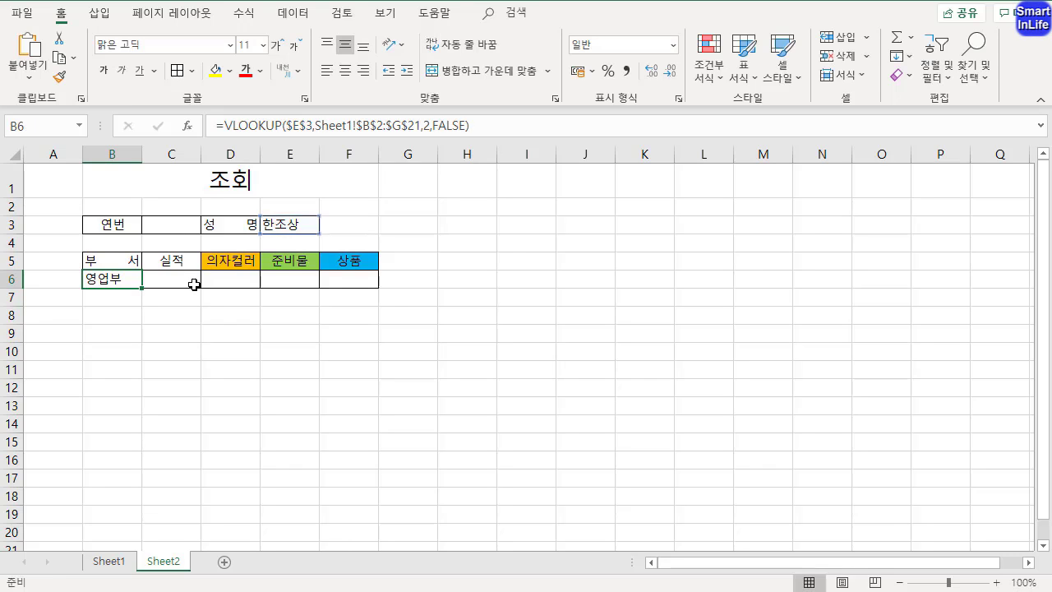
Paste the copied VLOOKUP into the 실적 cell C6 and set its column index to 3.
{"action": "left_click", "coordinate": [174, 277]}
{"action": "double_click", "coordinate": [180, 278]}
{"action": "key", "text": "ctrl+v"}
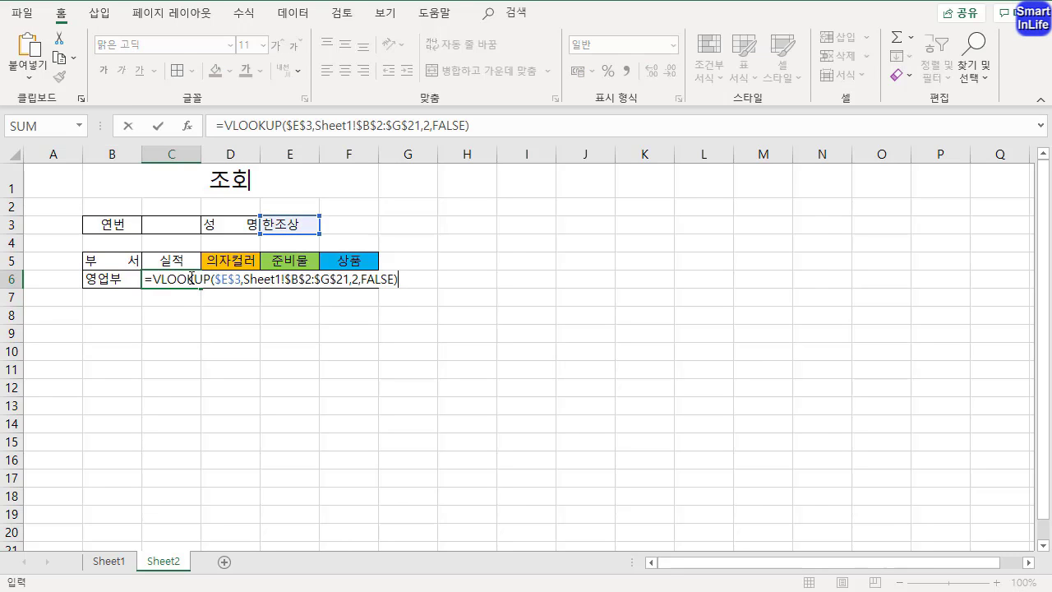
{"action": "left_click", "coordinate": [428, 127]}
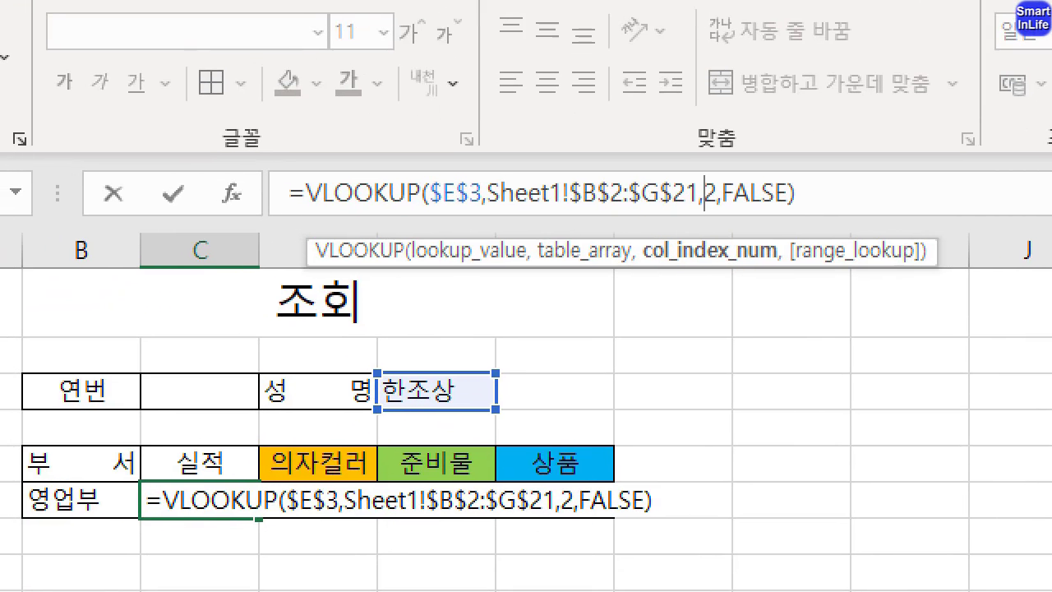
{"action": "left_click_drag", "start_coordinate": [720, 199], "coordinate": [718, 194]}
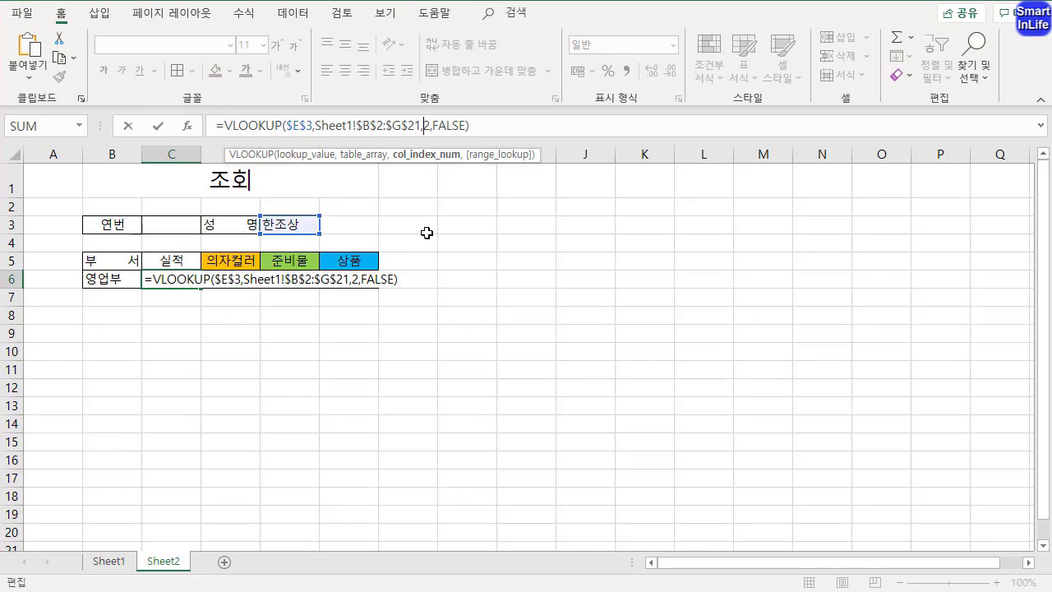
{"action": "key", "text": "Delete"}
{"action": "type", "text": "3"}
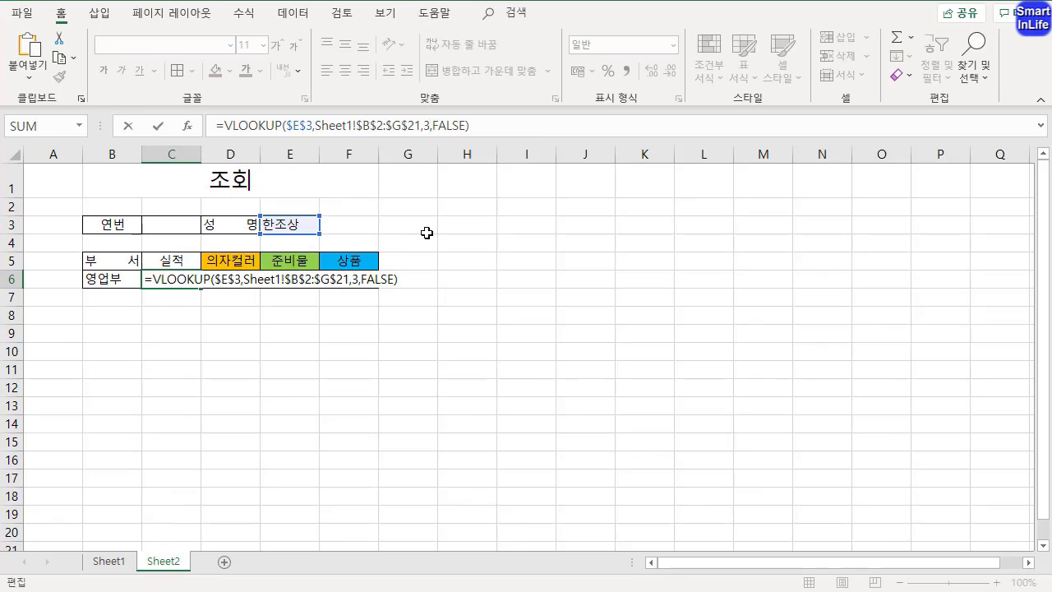
{"action": "key", "text": "Return"}
{"action": "left_click", "coordinate": [171, 281]}
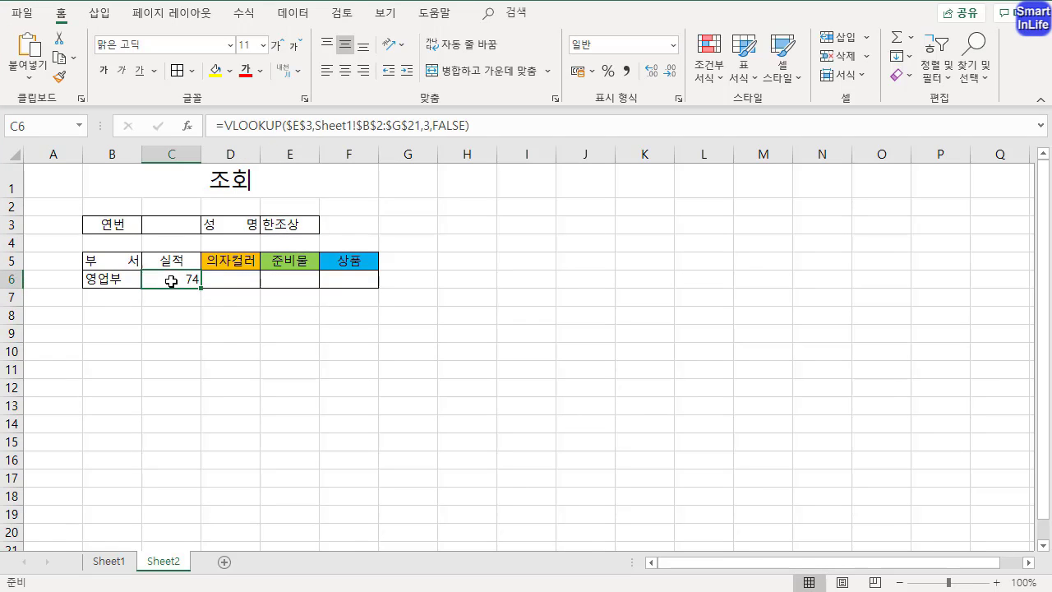
Paste the copied VLOOKUP into the 의자컬러 cell D6 and set its column index to 4.
{"action": "double_click", "coordinate": [231, 279]}
{"action": "key", "text": "ctrl+v"}
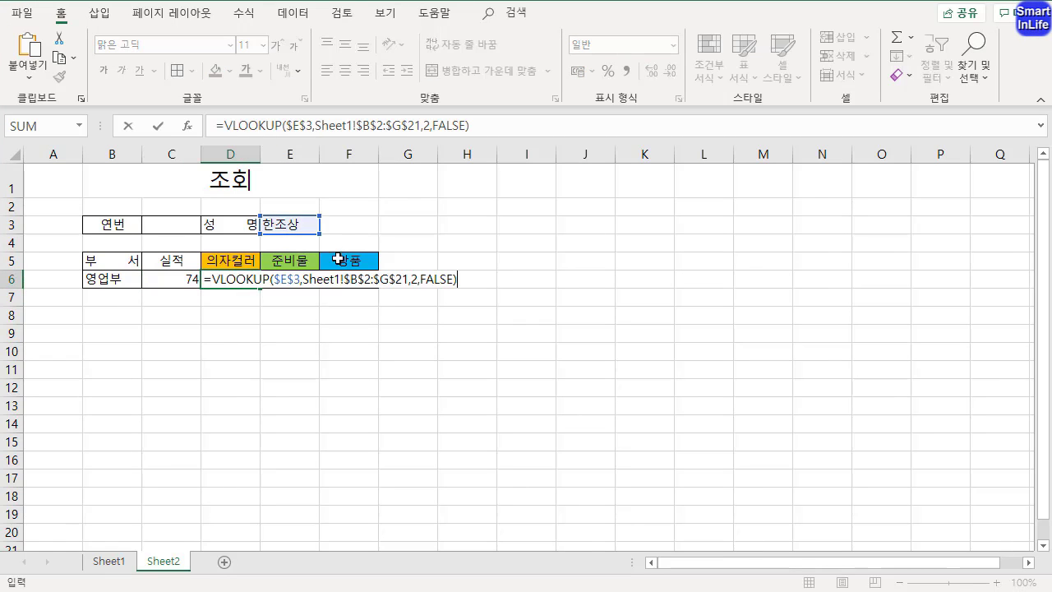
{"action": "left_click", "coordinate": [424, 126]}
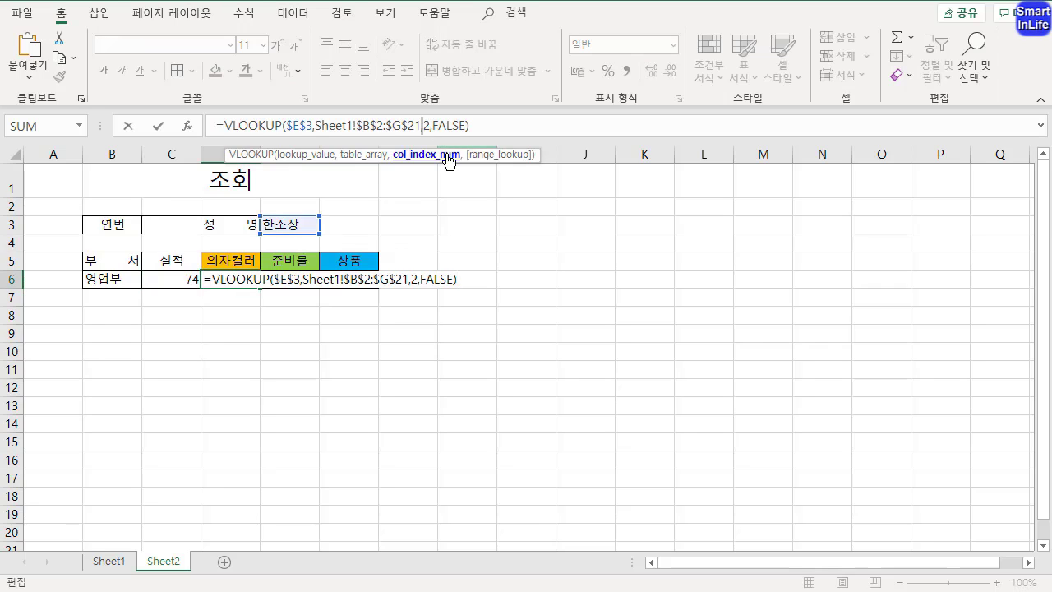
{"action": "key", "text": "Delete"}
{"action": "type", "text": "4"}
{"action": "key", "text": "Return"}
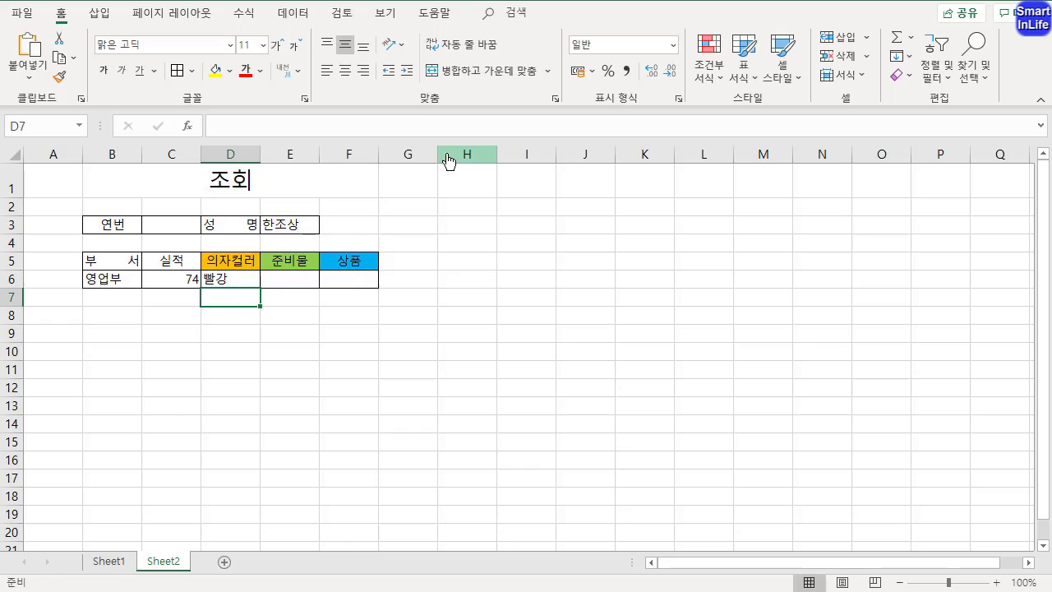
Paste the copied VLOOKUP into the 준비물 cell E6 and set its column index to 5.
{"action": "double_click", "coordinate": [286, 281]}
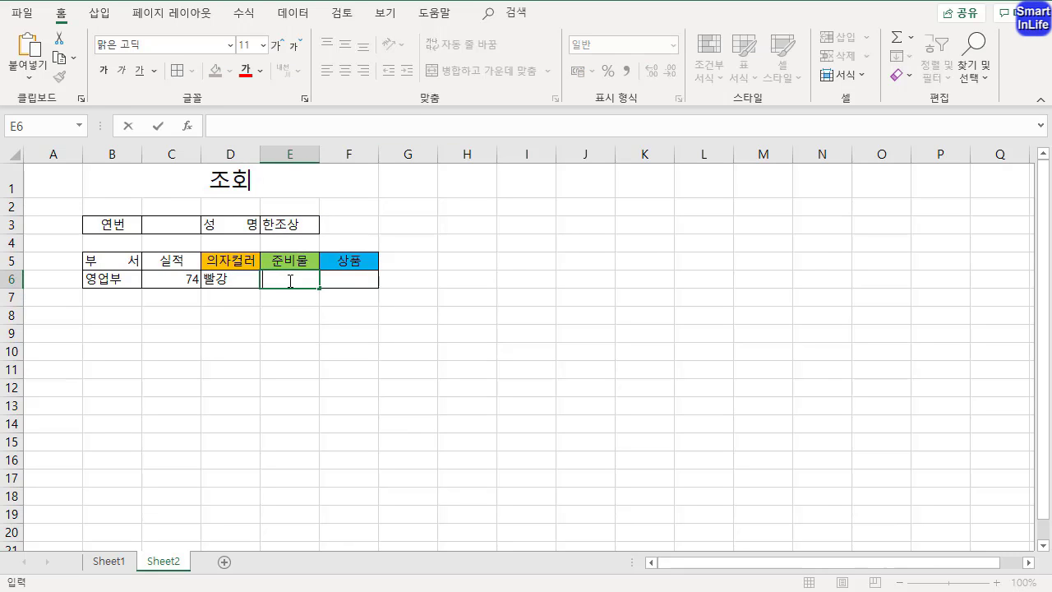
{"action": "key", "text": "ctrl+v"}
{"action": "left_click", "coordinate": [422, 126]}
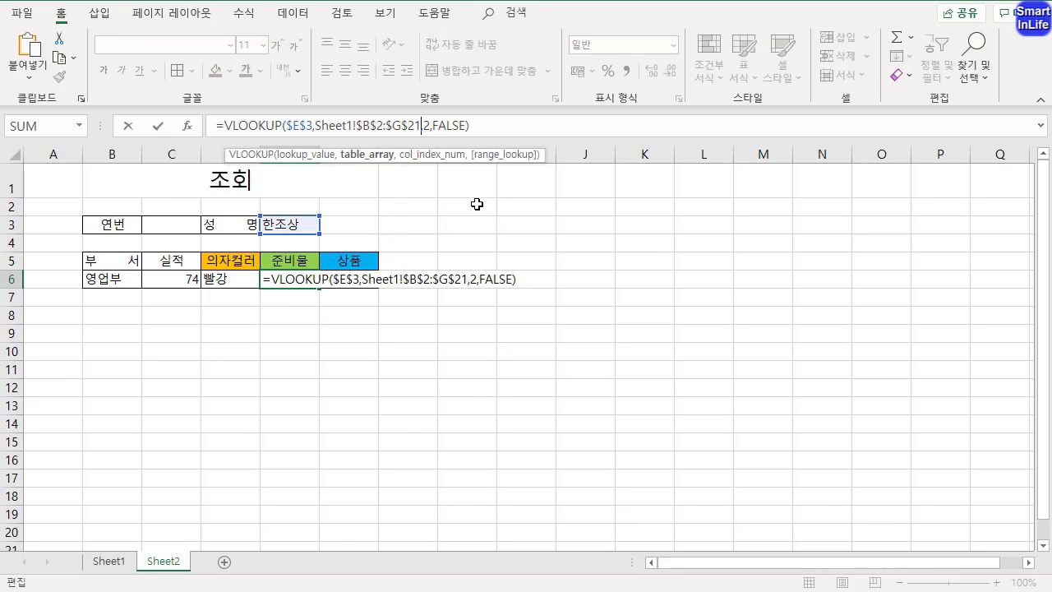
{"action": "key", "text": "Right"}
{"action": "key", "text": "Delete"}
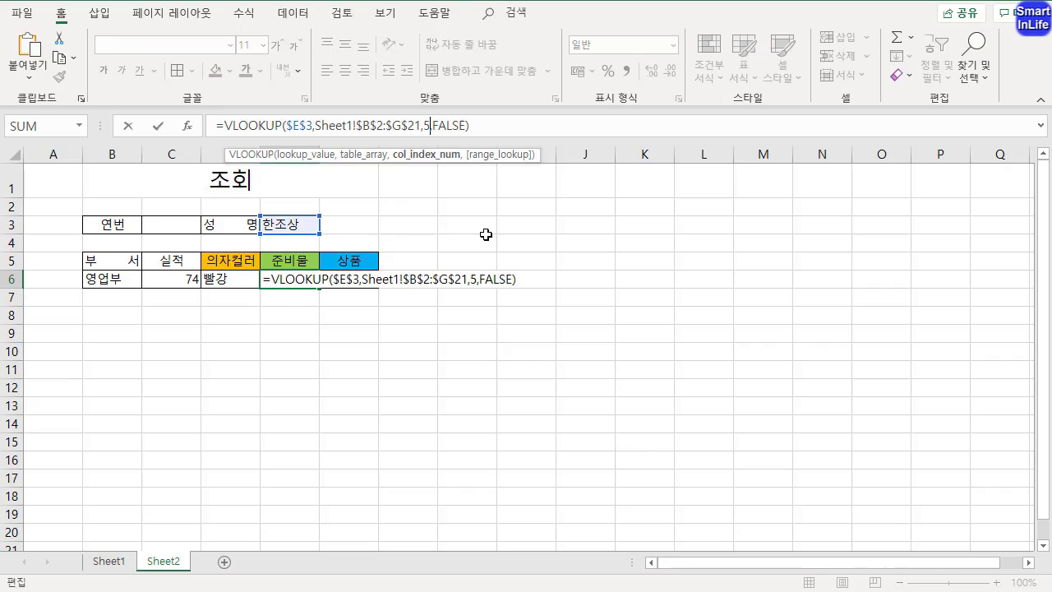
{"action": "type", "text": "5"}
{"action": "key", "text": "Return"}
Paste the copied VLOOKUP into the 상품 cell F6 and set its column index to 6.
{"action": "double_click", "coordinate": [360, 278]}
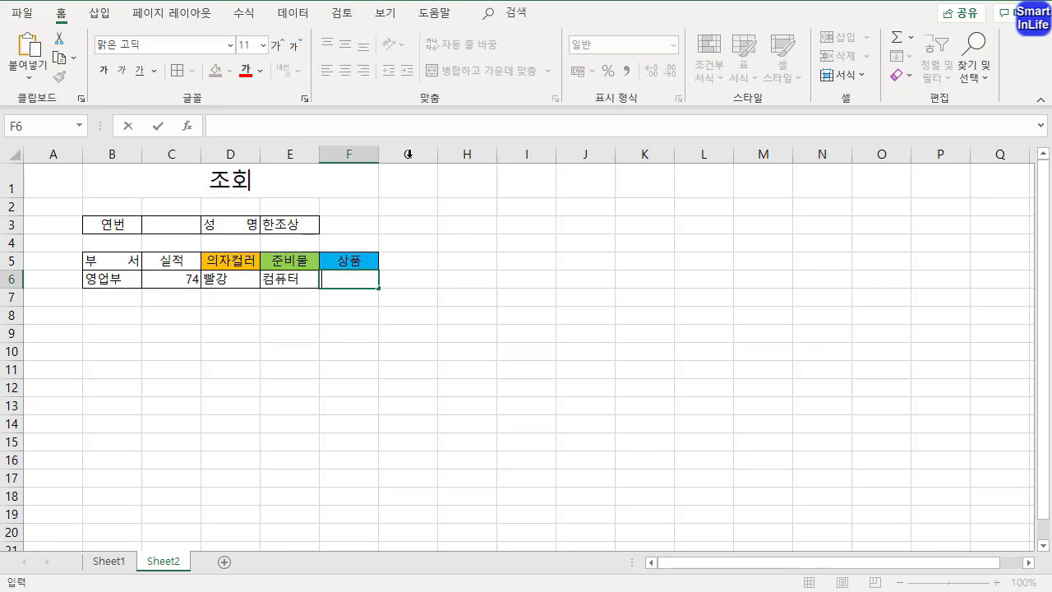
{"action": "key", "text": "ctrl+v"}
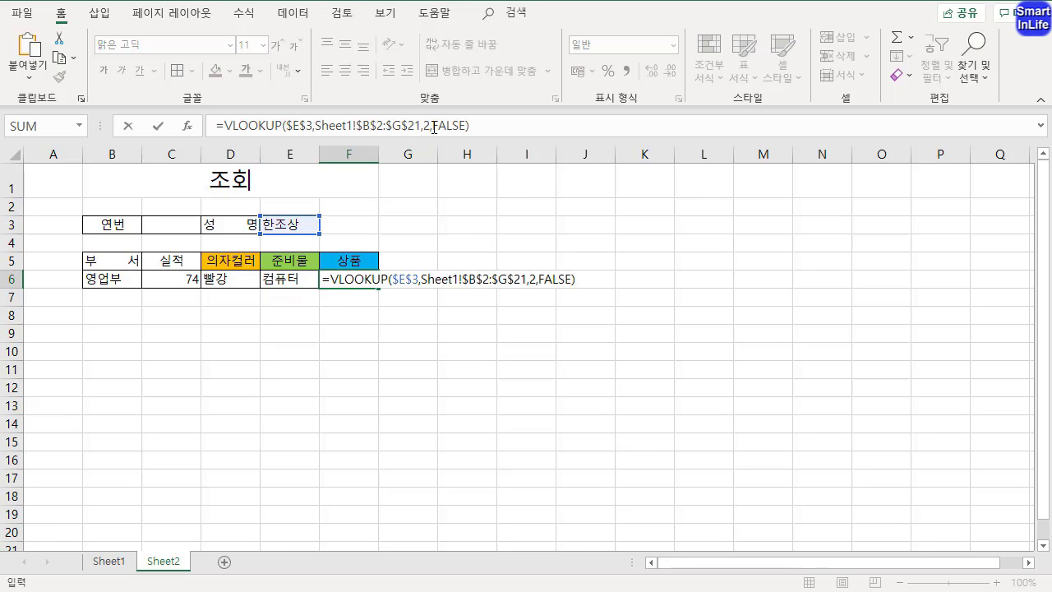
{"action": "left_click", "coordinate": [424, 129]}
{"action": "key", "text": "Delete"}
{"action": "type", "text": "6"}
{"action": "key", "text": "Return"}
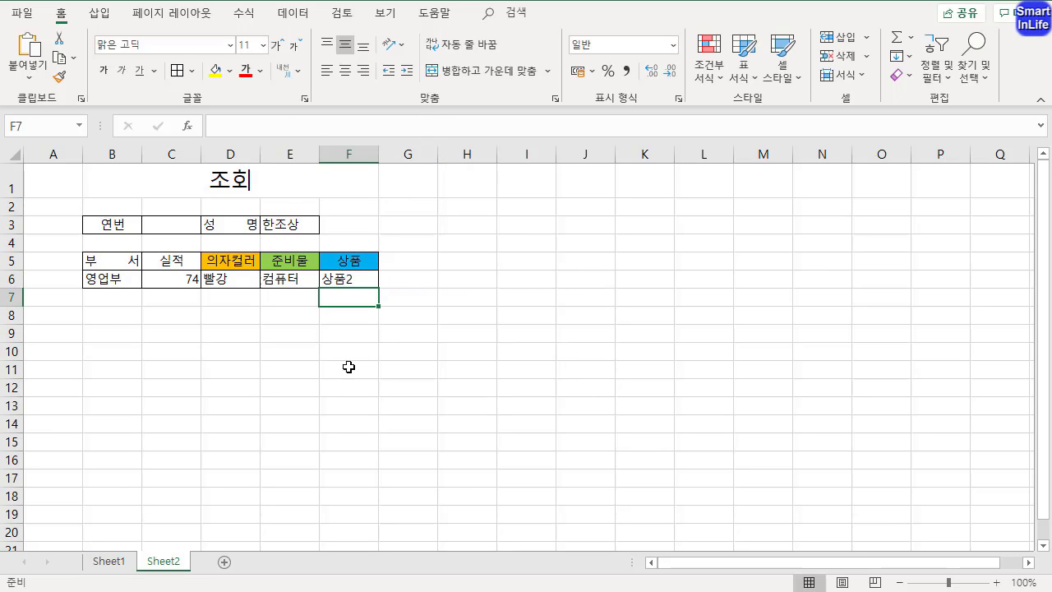
Compare the Sheet1 data range with the 상품 formula in F6, and inspect the form's 연번 and 성명 entry cells.
{"action": "left_click", "coordinate": [111, 561]}
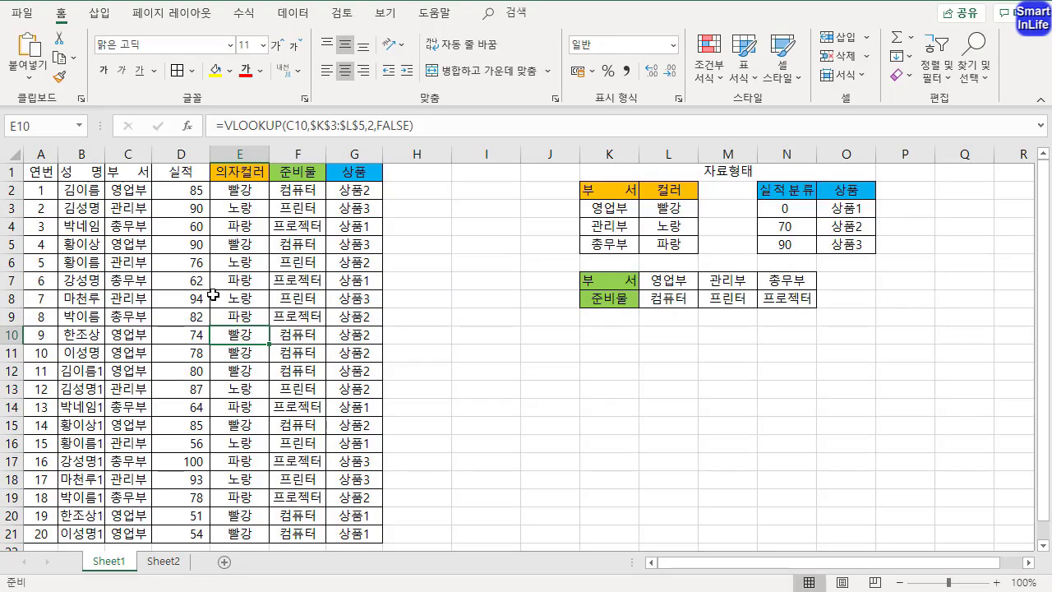
{"action": "left_click_drag", "start_coordinate": [96, 197], "coordinate": [353, 388]}
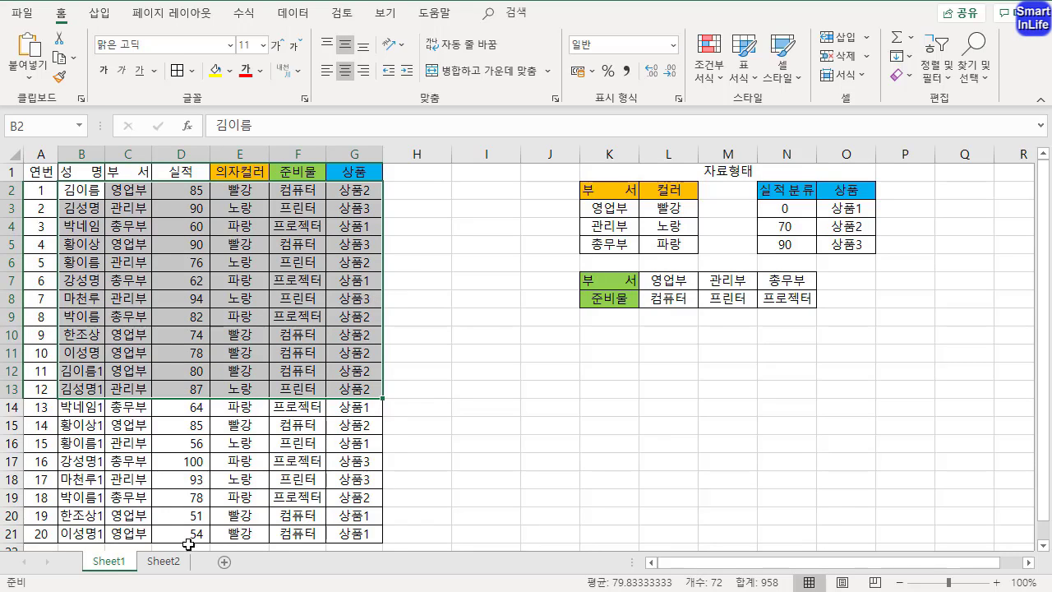
{"action": "left_click", "coordinate": [164, 561]}
{"action": "left_click", "coordinate": [349, 279]}
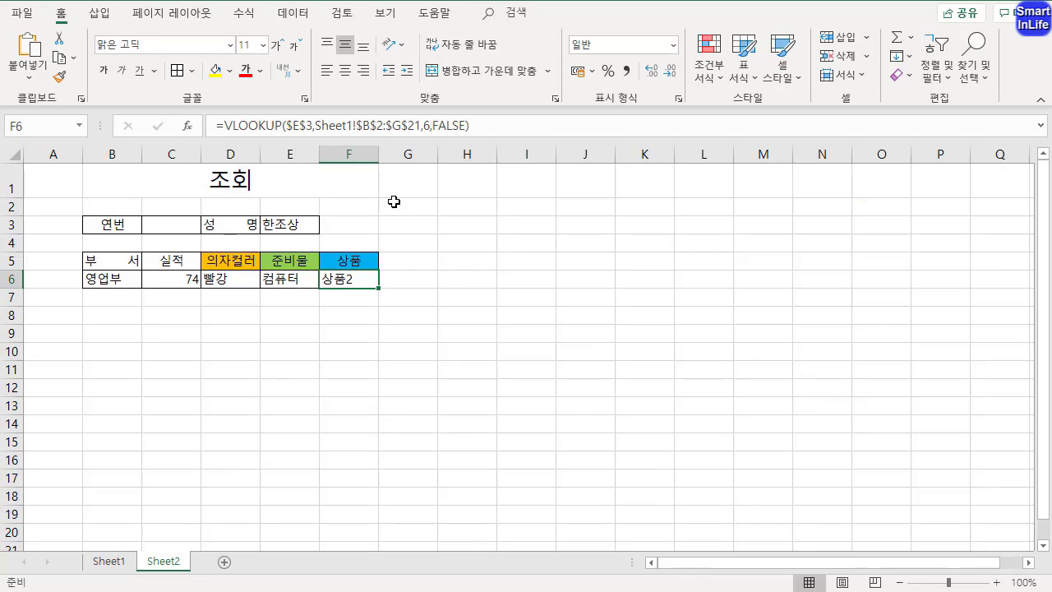
{"action": "left_click", "coordinate": [185, 335]}
{"action": "left_click", "coordinate": [169, 221]}
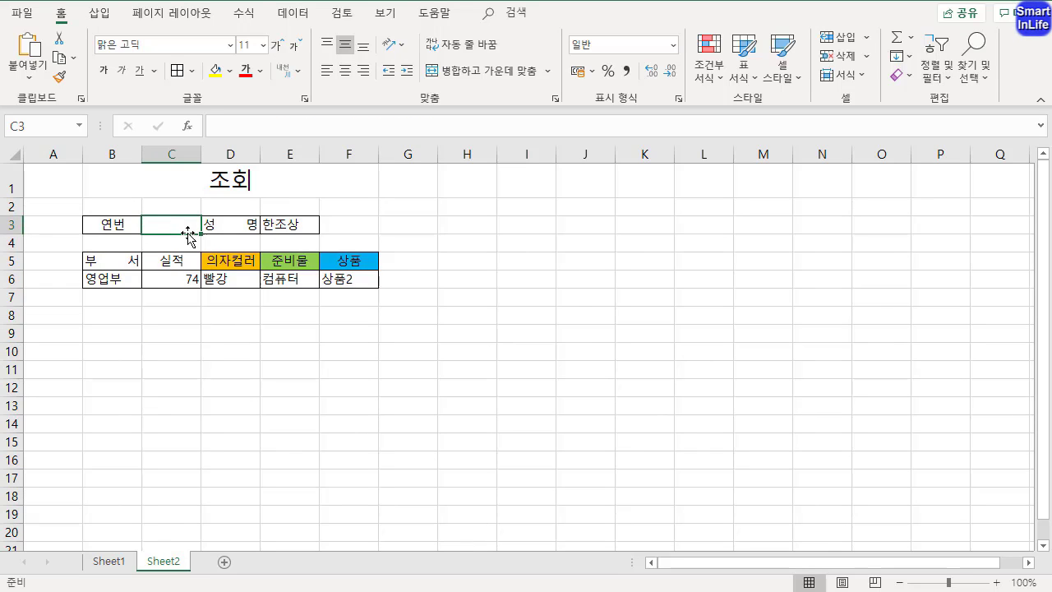
{"action": "left_click", "coordinate": [296, 225]}
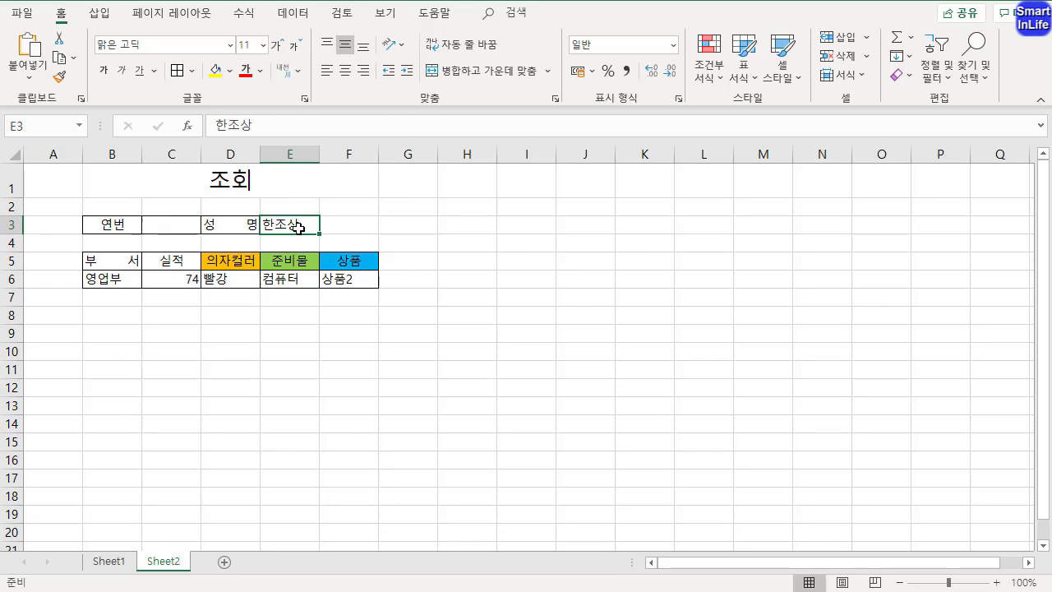
Examine on Sheet1 where the 연번 column lies relative to the lookup range that starts at the 성명 column.
{"action": "left_click", "coordinate": [115, 561]}
{"action": "left_click_drag", "start_coordinate": [81, 191], "coordinate": [355, 444]}
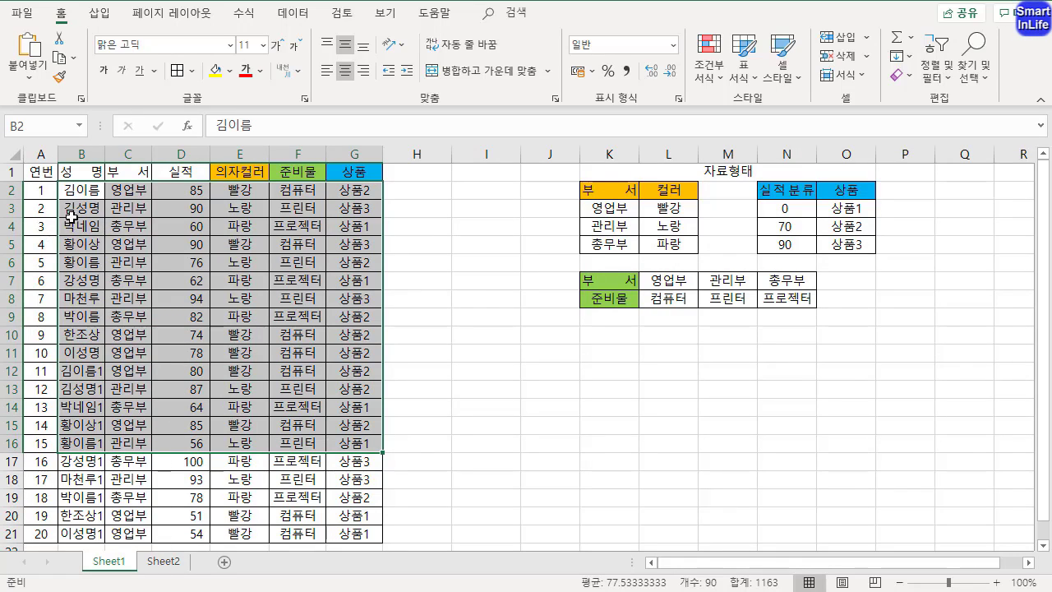
{"action": "left_click_drag", "start_coordinate": [74, 191], "coordinate": [71, 369]}
{"action": "left_click", "coordinate": [36, 195]}
{"action": "left_click_drag", "start_coordinate": [22, 238], "coordinate": [25, 296]}
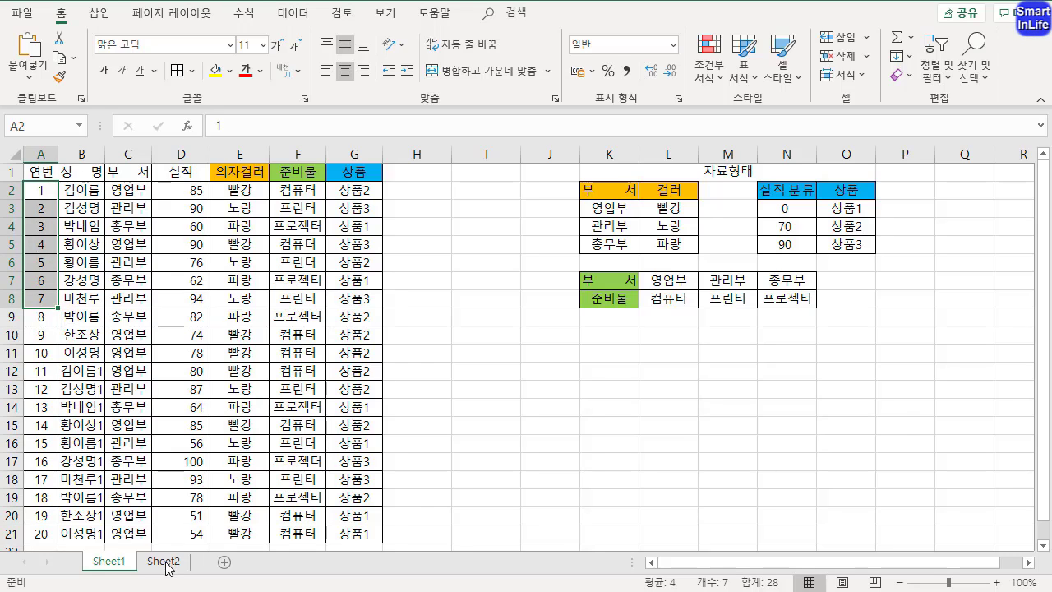
{"action": "left_click_drag", "start_coordinate": [72, 189], "coordinate": [354, 406]}
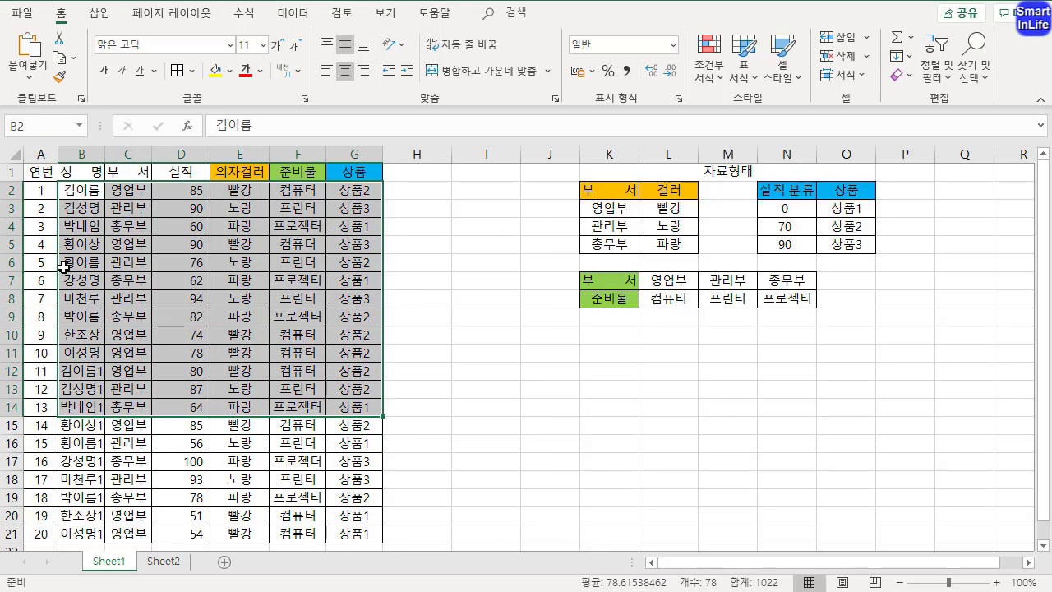
Return to the 조회 form on Sheet2 and inspect the 연번 entry cell and the 연번 and 성명 label cells B3 and D3.
{"action": "left_click", "coordinate": [162, 561]}
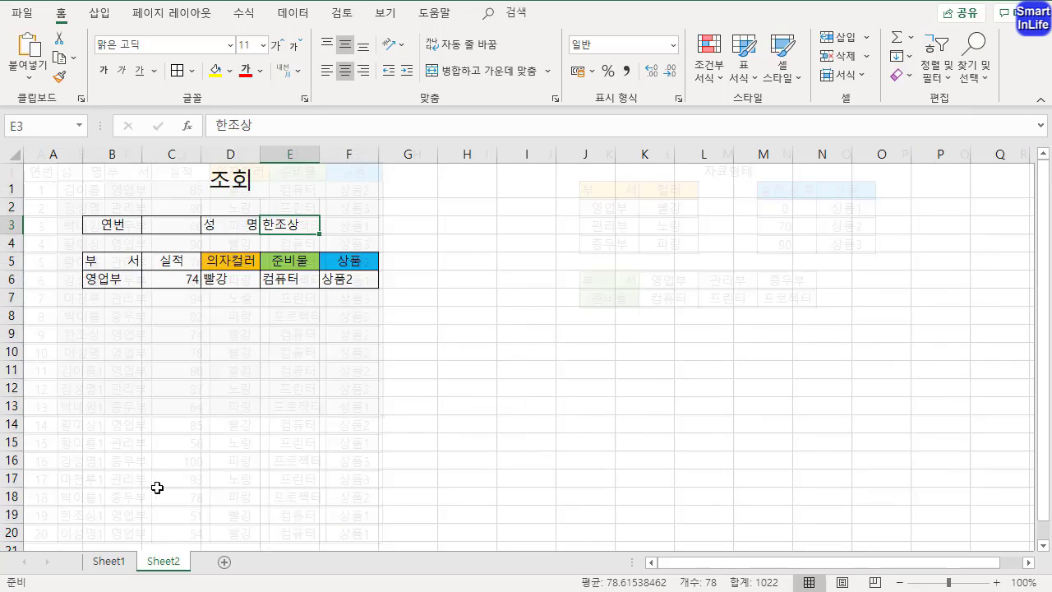
{"action": "left_click", "coordinate": [161, 228]}
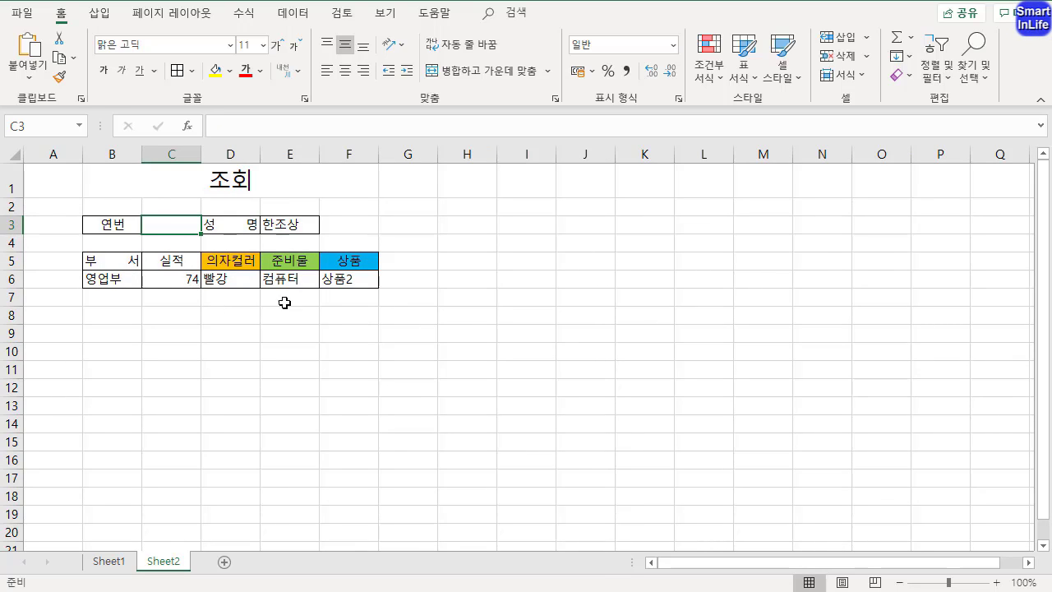
{"action": "left_click", "coordinate": [337, 317]}
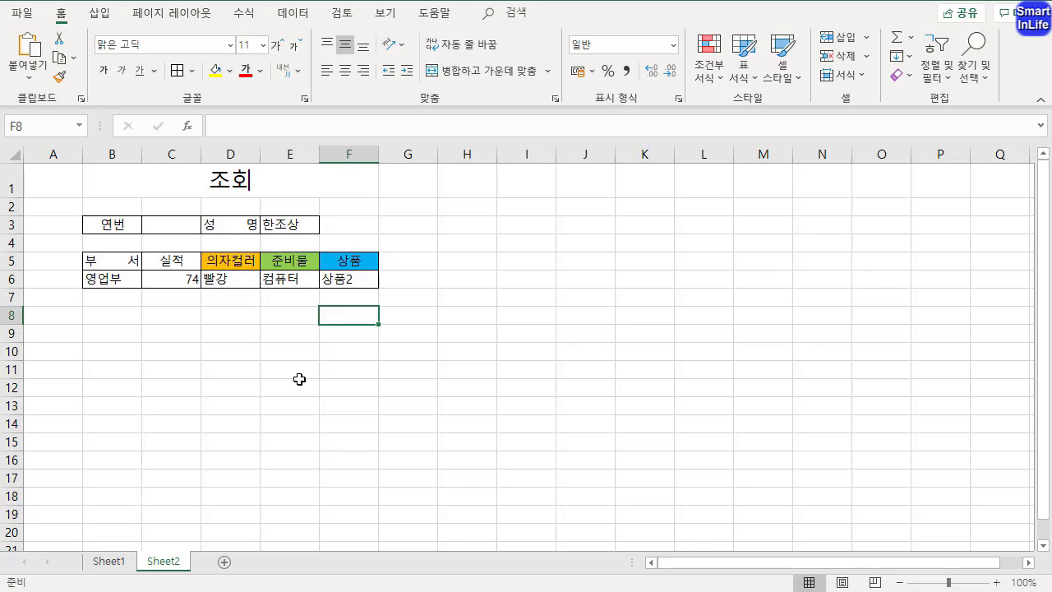
{"action": "left_click", "coordinate": [106, 223]}
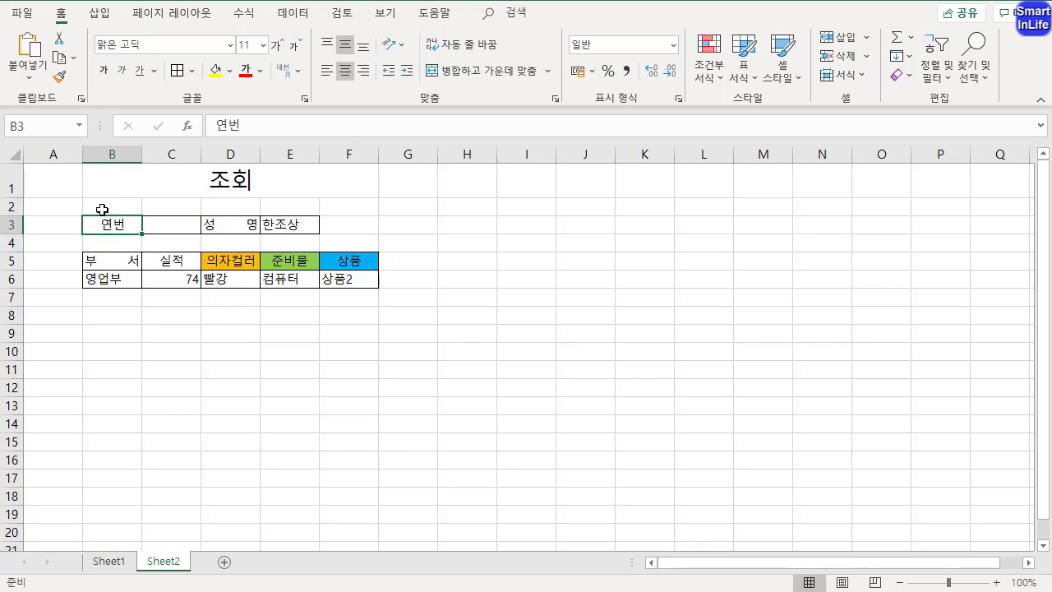
{"action": "left_click", "coordinate": [235, 226]}
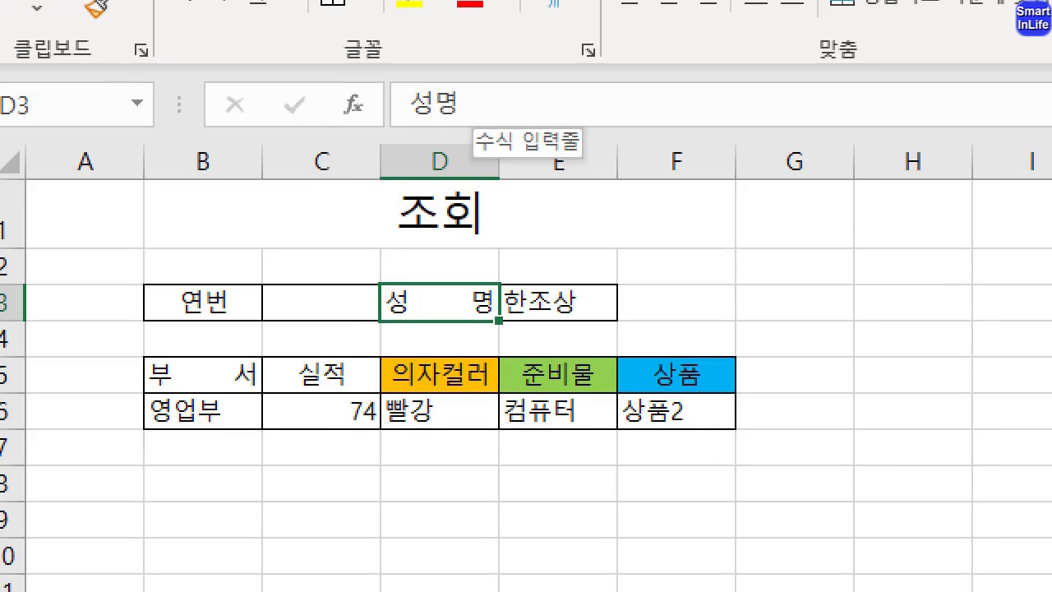
{"action": "left_click_drag", "start_coordinate": [214, 125], "coordinate": [237, 143]}
{"action": "left_click_drag", "start_coordinate": [454, 140], "coordinate": [413, 86]}
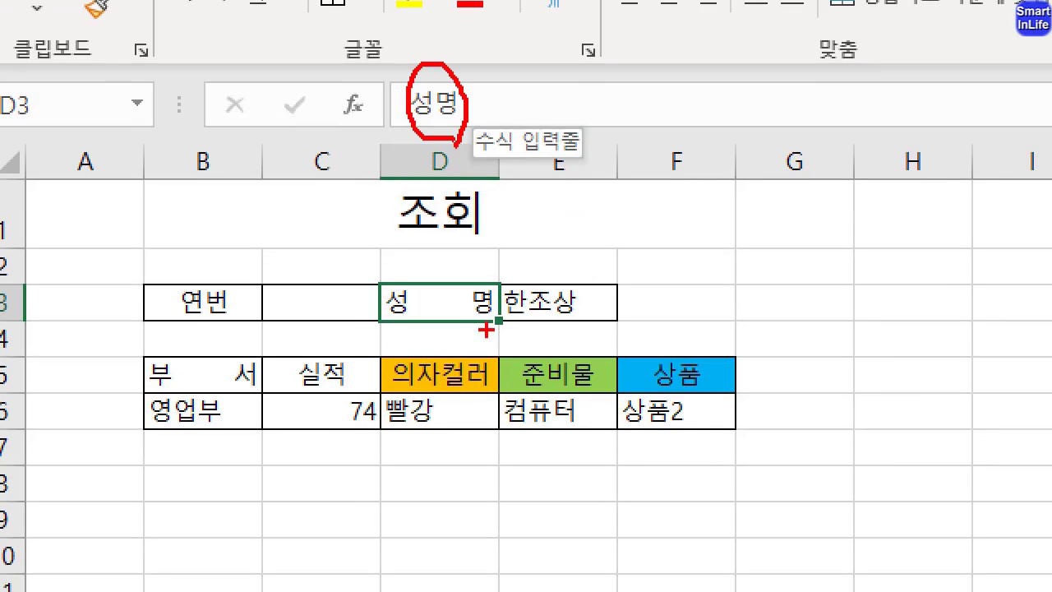
Set the 연번 label cell B3 to horizontal alignment 균등 분할 (들여쓰기) with an indent of 1.
{"action": "mouse_move", "coordinate": [451, 314]}
{"action": "left_mouse_down"}
{"action": "mouse_move", "coordinate": [441, 275]}
{"action": "mouse_move", "coordinate": [438, 333]}
{"action": "left_mouse_up"}
{"action": "mouse_move", "coordinate": [242, 318]}
{"action": "left_mouse_down"}
{"action": "mouse_move", "coordinate": [234, 261]}
{"action": "mouse_move", "coordinate": [227, 330]}
{"action": "left_mouse_up"}
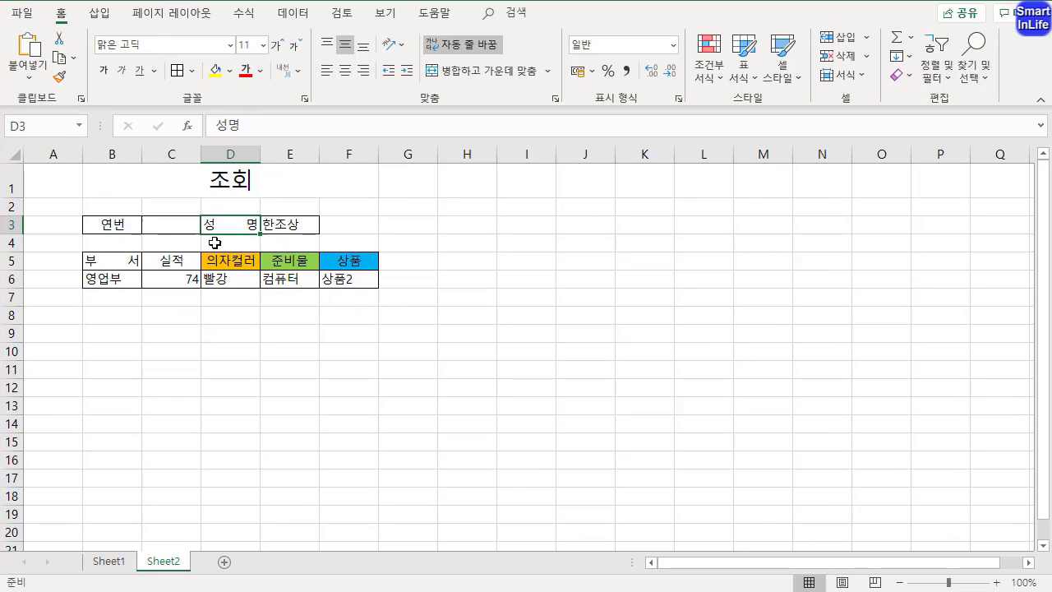
{"action": "left_click", "coordinate": [115, 231]}
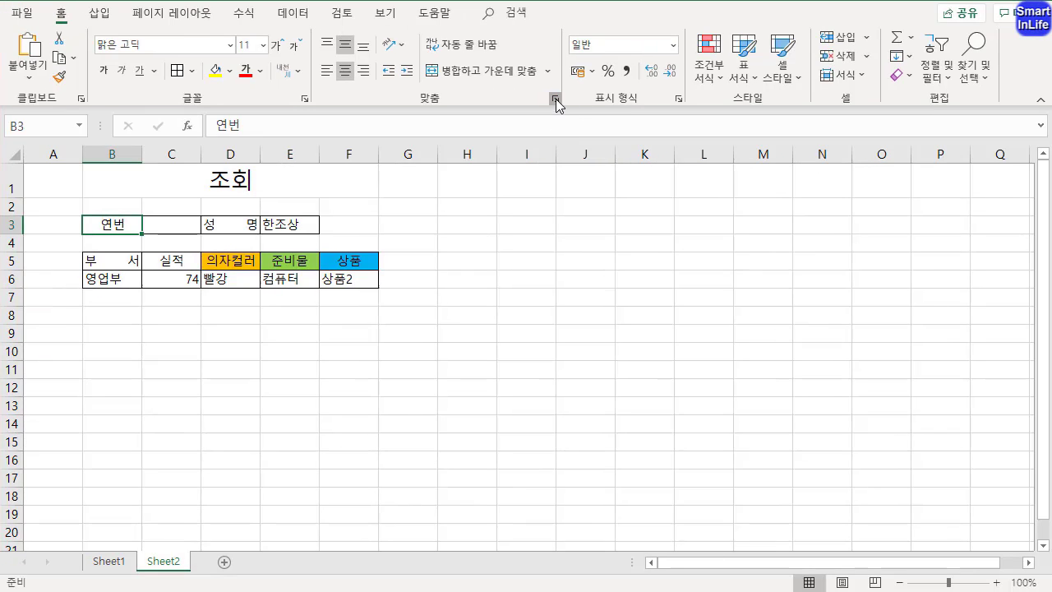
{"action": "left_click_drag", "start_coordinate": [543, 222], "coordinate": [467, 63]}
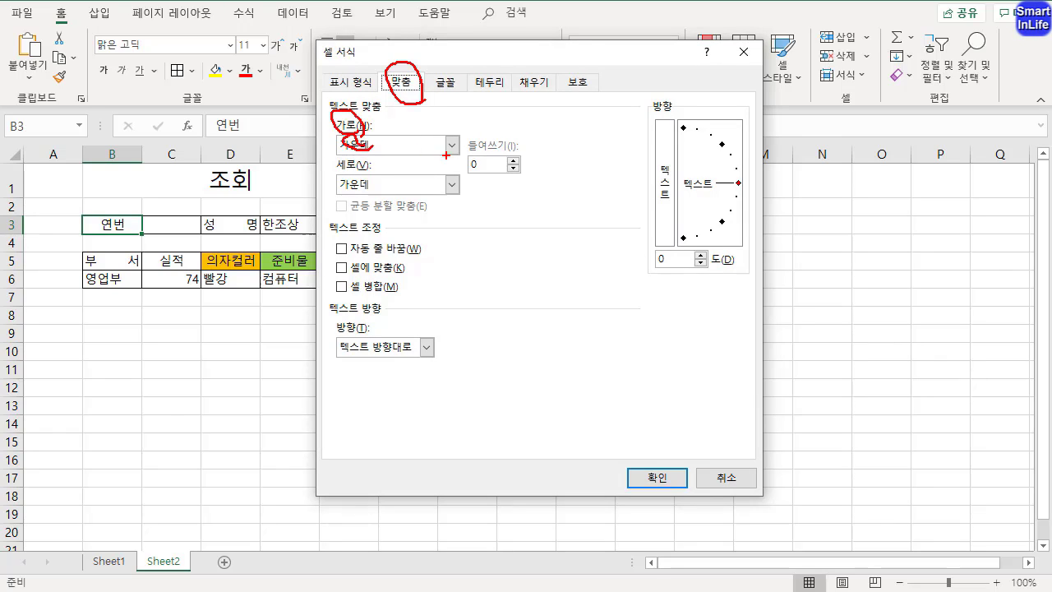
{"action": "left_click", "coordinate": [452, 144]}
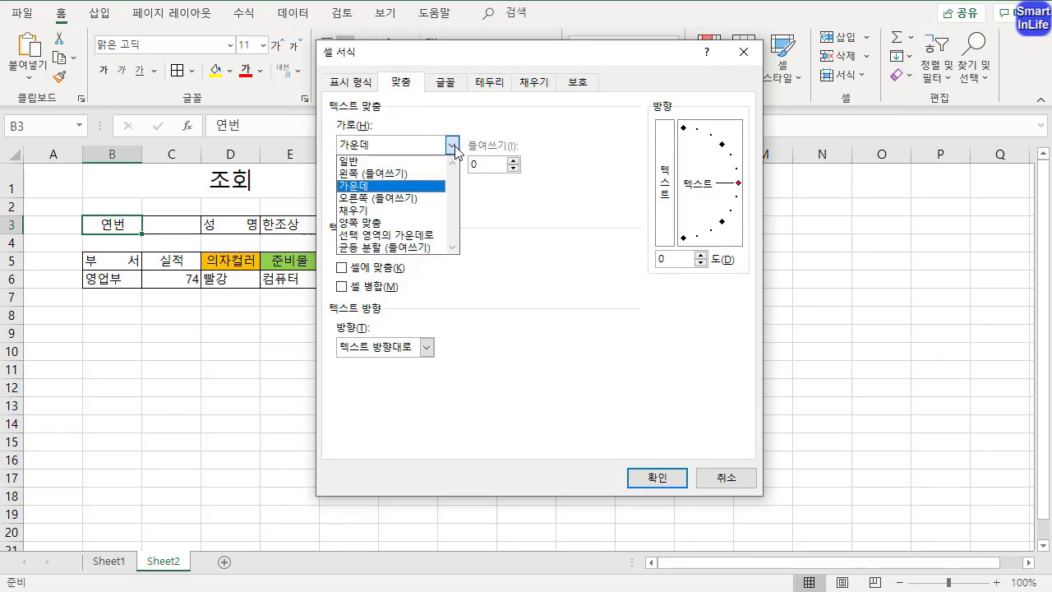
{"action": "left_click", "coordinate": [384, 247]}
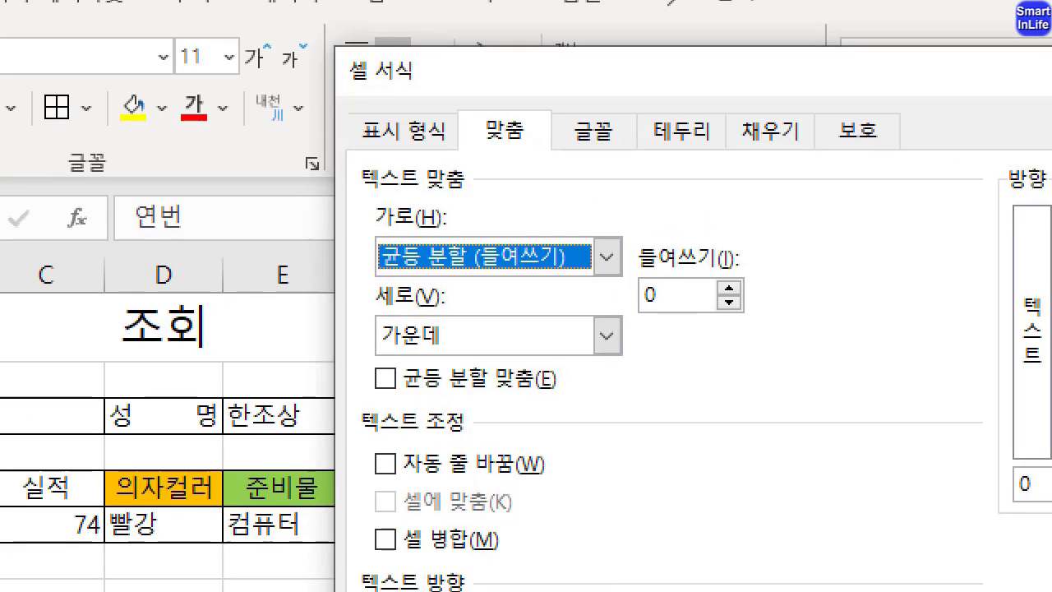
{"action": "mouse_move", "coordinate": [432, 153]}
{"action": "left_mouse_down"}
{"action": "mouse_move", "coordinate": [342, 151]}
{"action": "mouse_move", "coordinate": [391, 161]}
{"action": "left_mouse_up"}
{"action": "mouse_move", "coordinate": [662, 236]}
{"action": "left_mouse_down"}
{"action": "mouse_move", "coordinate": [670, 279]}
{"action": "mouse_move", "coordinate": [707, 222]}
{"action": "left_mouse_up"}
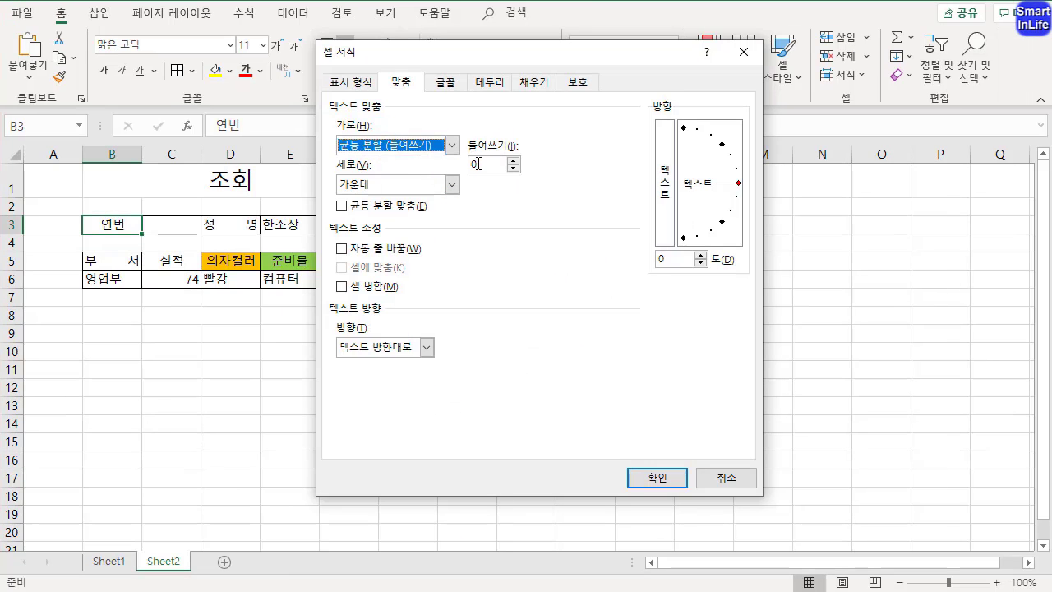
{"action": "double_click", "coordinate": [475, 164]}
{"action": "type", "text": "1"}
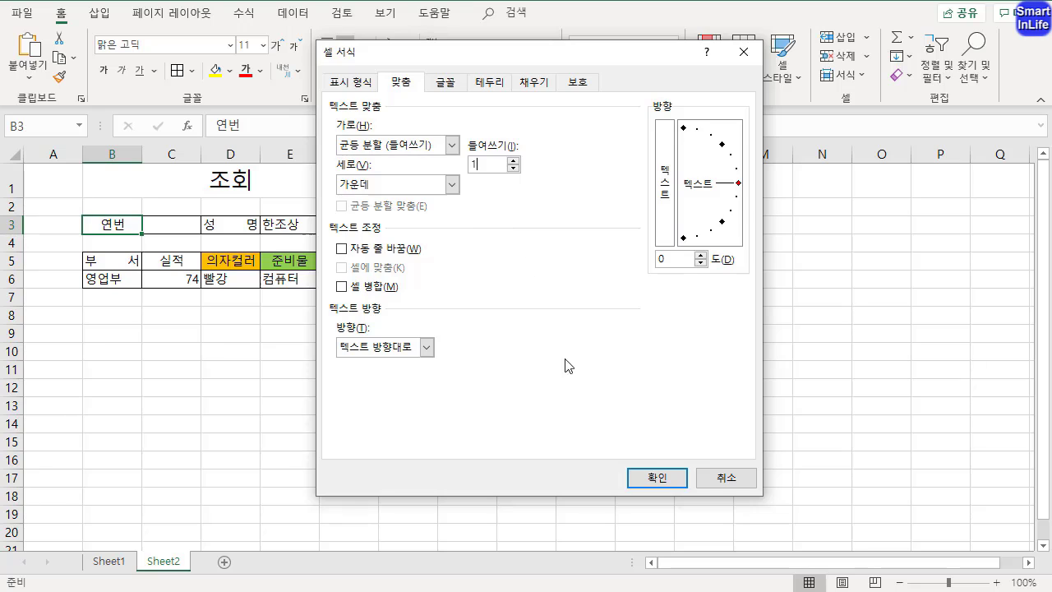
{"action": "left_click", "coordinate": [646, 475]}
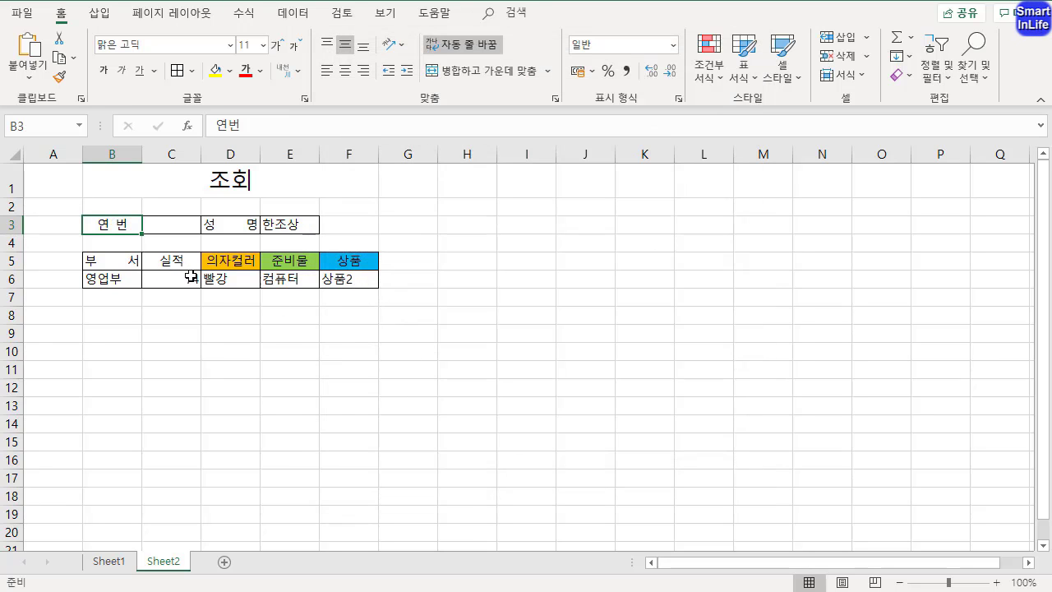
Compare the 연번 label's spacing and side margins in B3 with its stored text and with the 성명 label in D3.
{"action": "key", "text": "ctrl+1"}
{"action": "left_click", "coordinate": [414, 337]}
{"action": "mouse_move", "coordinate": [293, 260]}
{"action": "left_mouse_down"}
{"action": "mouse_move", "coordinate": [273, 263]}
{"action": "mouse_move", "coordinate": [318, 273]}
{"action": "left_mouse_up"}
{"action": "left_click_drag", "start_coordinate": [514, 51], "coordinate": [539, 48]}
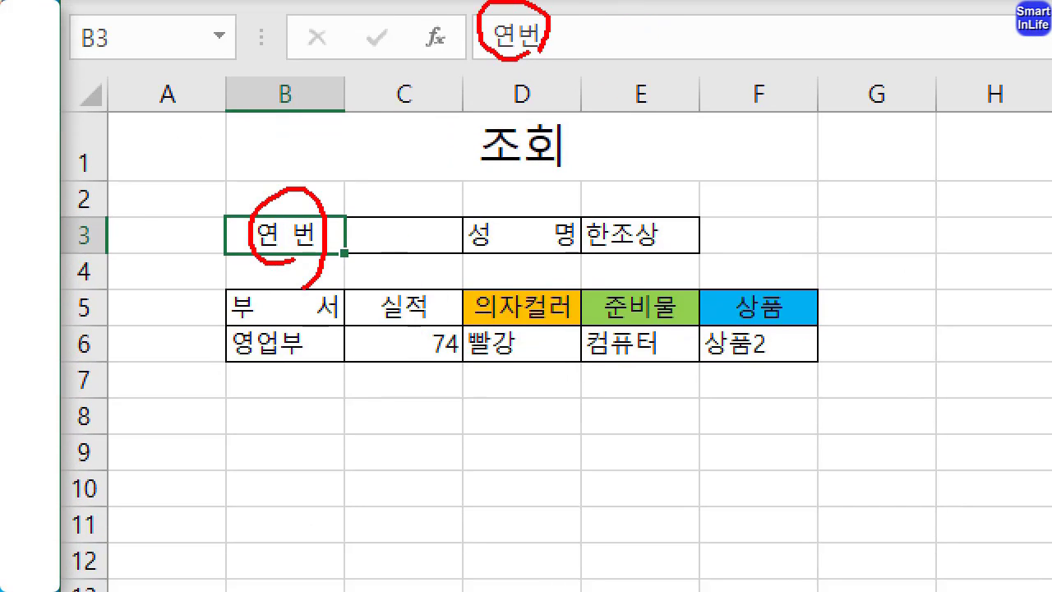
{"action": "left_click_drag", "start_coordinate": [285, 205], "coordinate": [314, 195]}
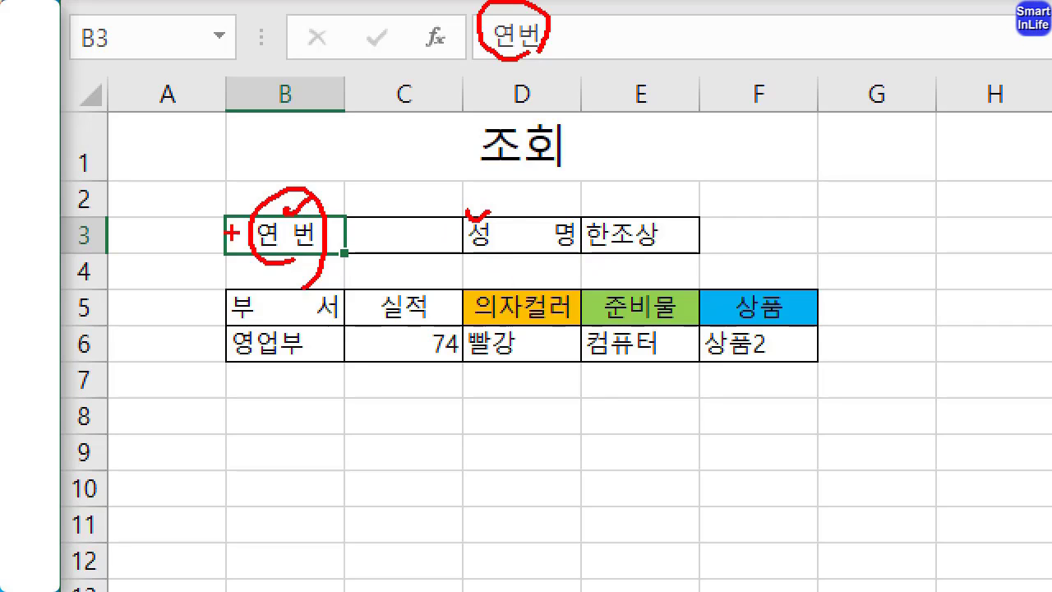
{"action": "left_click_drag", "start_coordinate": [229, 195], "coordinate": [263, 183]}
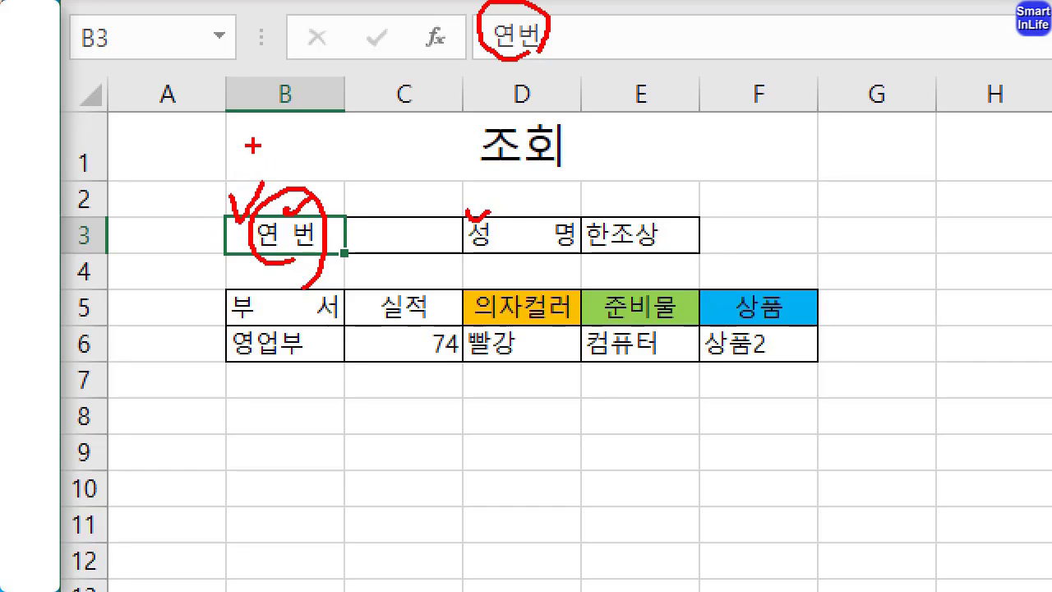
{"action": "left_click_drag", "start_coordinate": [242, 148], "coordinate": [243, 186]}
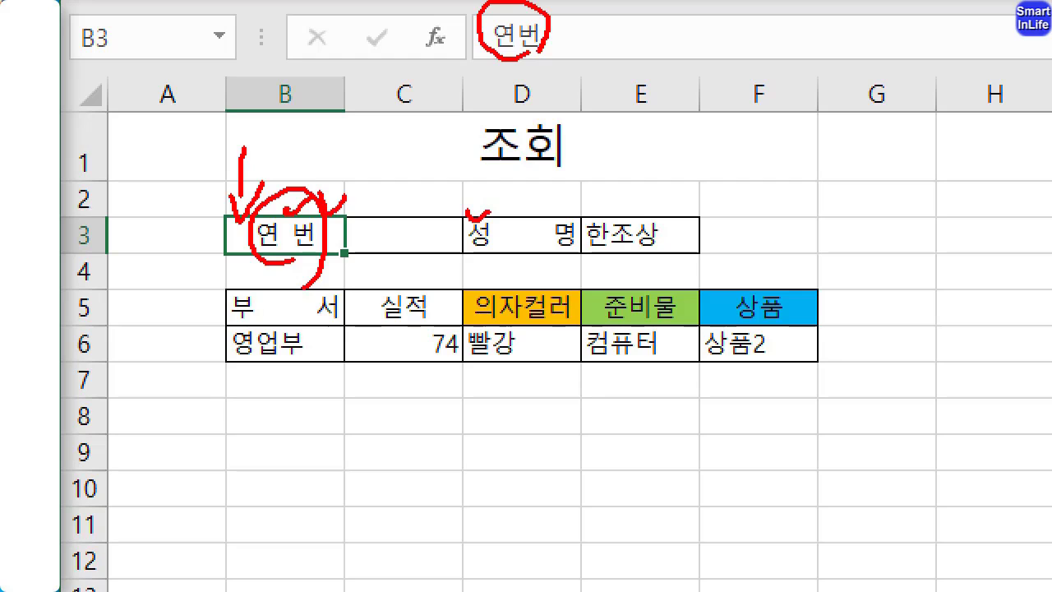
{"action": "left_click_drag", "start_coordinate": [334, 156], "coordinate": [337, 197]}
{"action": "key", "text": "Escape"}
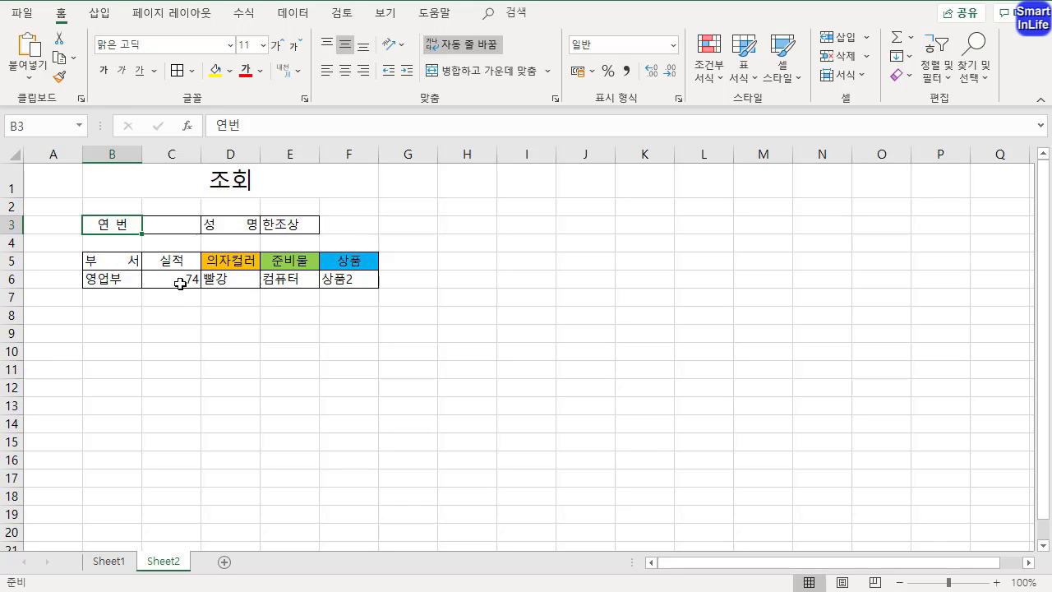
Align the header cells B5:F5 horizontally as 균등 분할 (들여쓰기) with indent 1, and widen columns B to F equally.
{"action": "left_click_drag", "start_coordinate": [131, 263], "coordinate": [346, 261]}
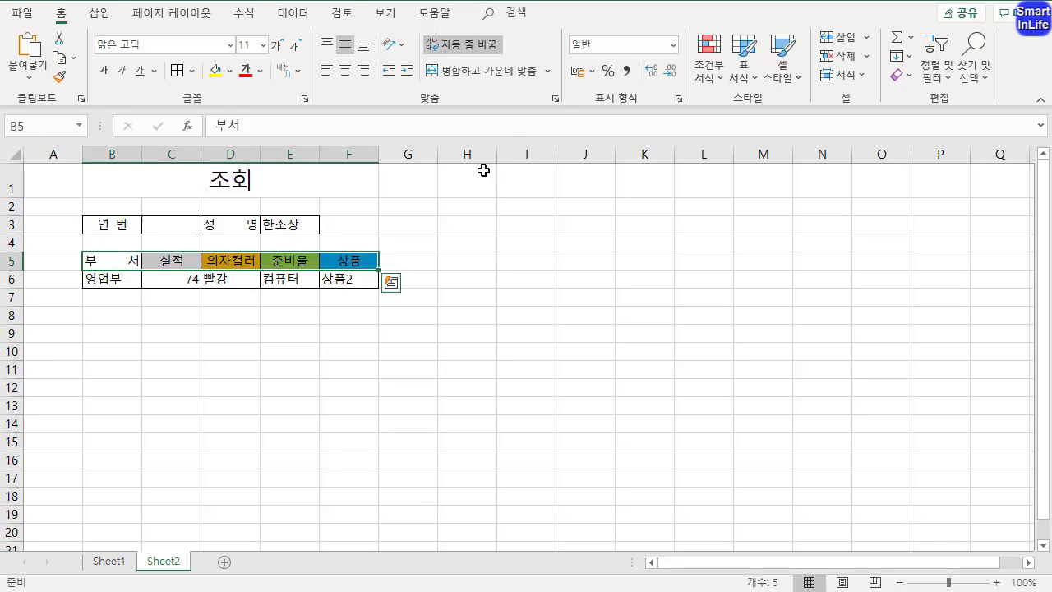
{"action": "left_click", "coordinate": [556, 98]}
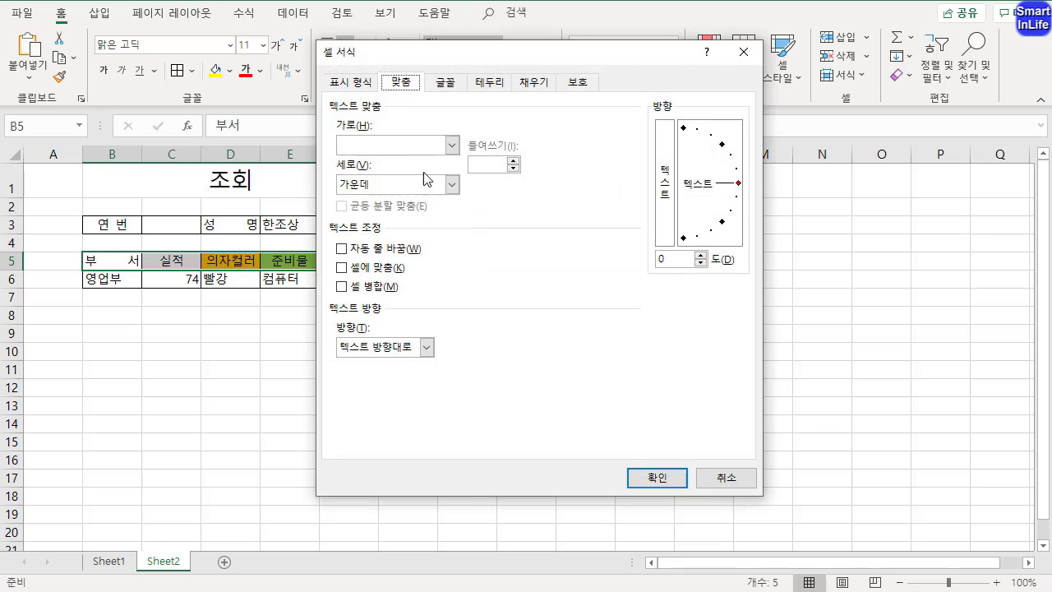
{"action": "left_click", "coordinate": [391, 153]}
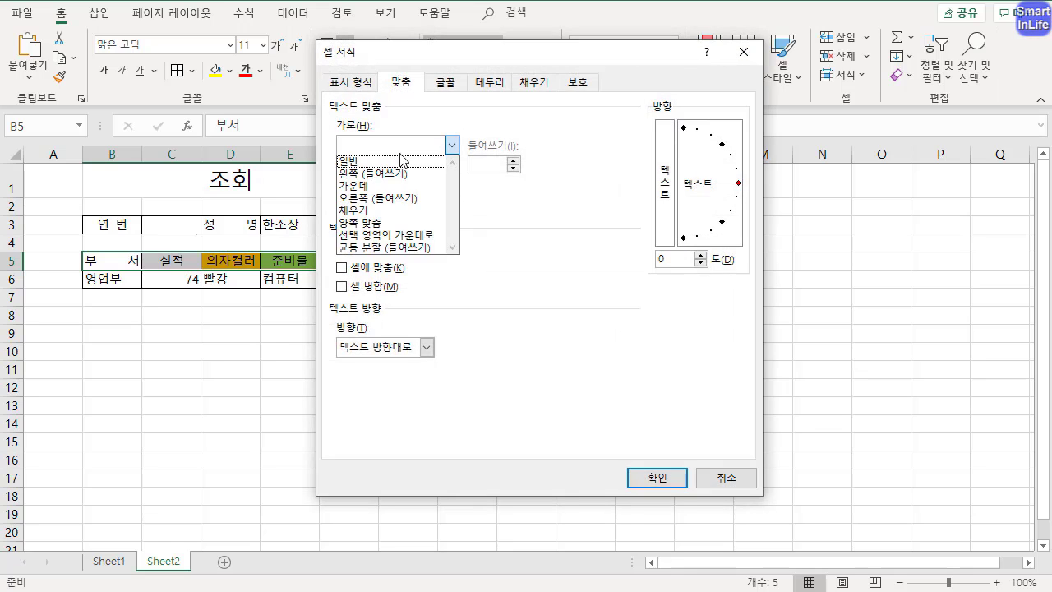
{"action": "left_click", "coordinate": [392, 248]}
{"action": "left_click", "coordinate": [488, 166]}
{"action": "left_click", "coordinate": [513, 168]}
{"action": "type", "text": "1"}
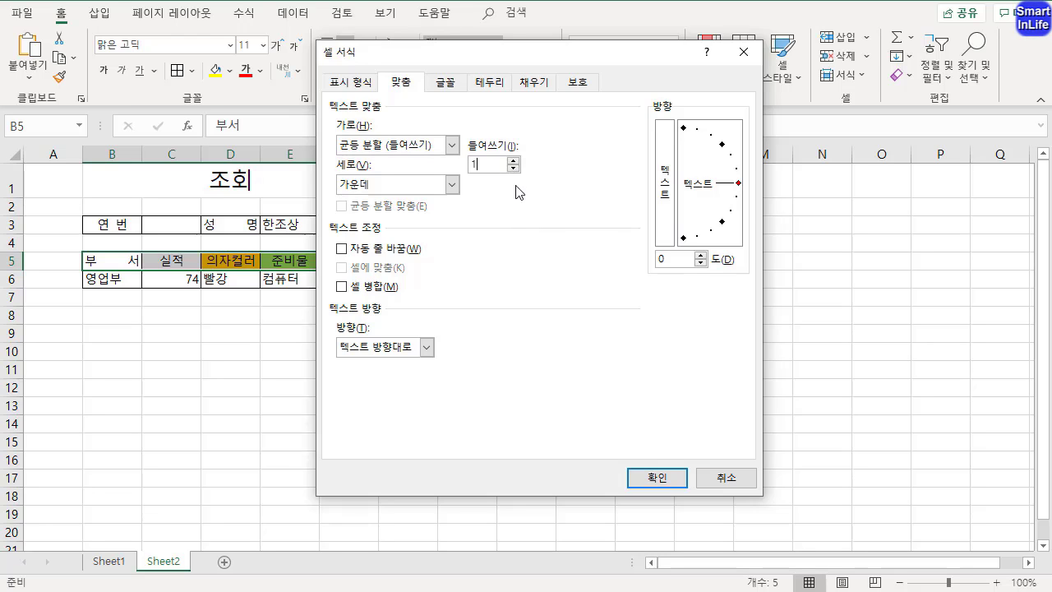
{"action": "left_click", "coordinate": [645, 477]}
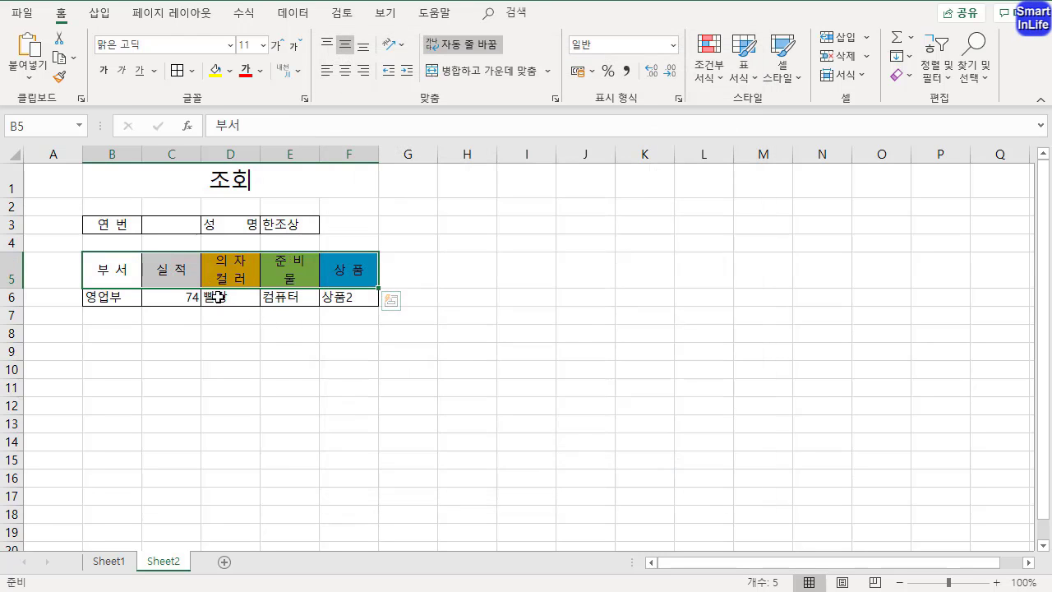
{"action": "left_click_drag", "start_coordinate": [112, 152], "coordinate": [466, 156]}
{"action": "left_click", "coordinate": [485, 285]}
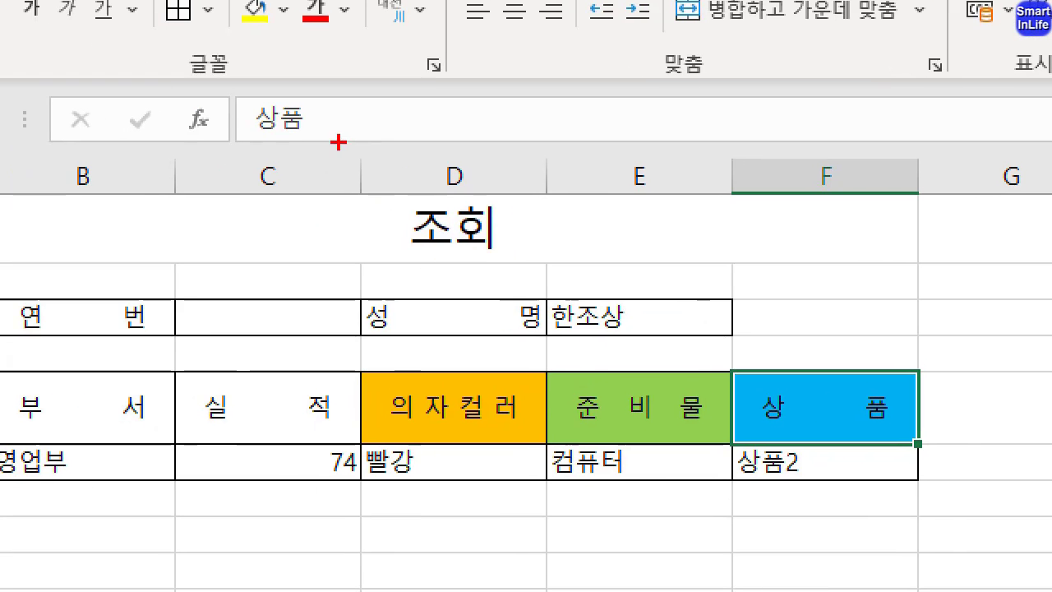
Compare the 상품 header's spacing in F5 with its stored text and the 성명 label in D3, and inspect the 부서 formula in B6.
{"action": "mouse_move", "coordinate": [338, 142]}
{"action": "left_mouse_down"}
{"action": "mouse_move", "coordinate": [224, 105]}
{"action": "mouse_move", "coordinate": [310, 170]}
{"action": "left_mouse_up"}
{"action": "left_click_drag", "start_coordinate": [803, 353], "coordinate": [839, 337]}
{"action": "left_click_drag", "start_coordinate": [715, 332], "coordinate": [766, 337]}
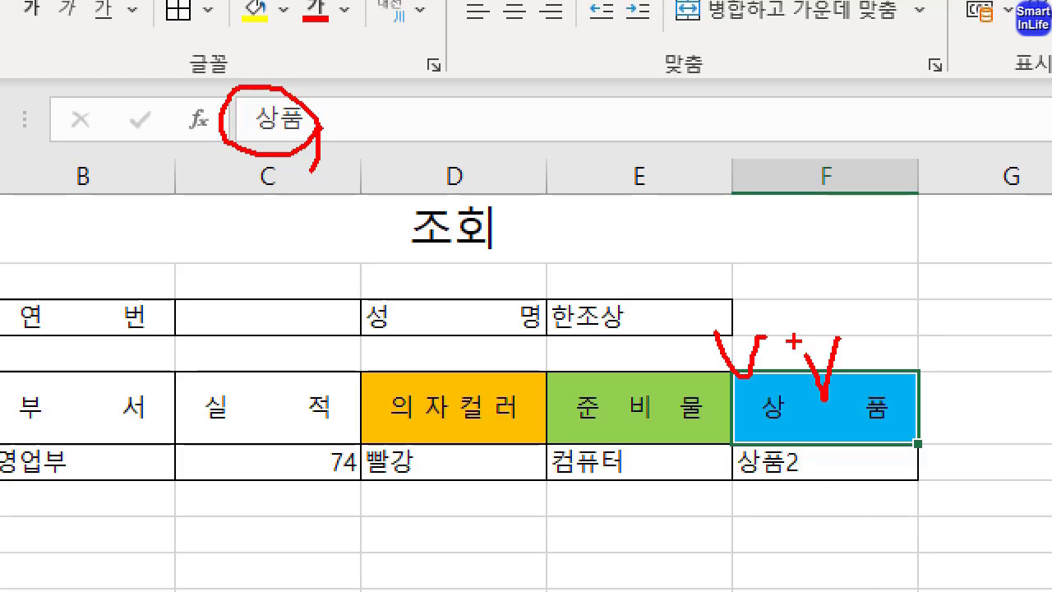
{"action": "left_click_drag", "start_coordinate": [893, 353], "coordinate": [914, 348]}
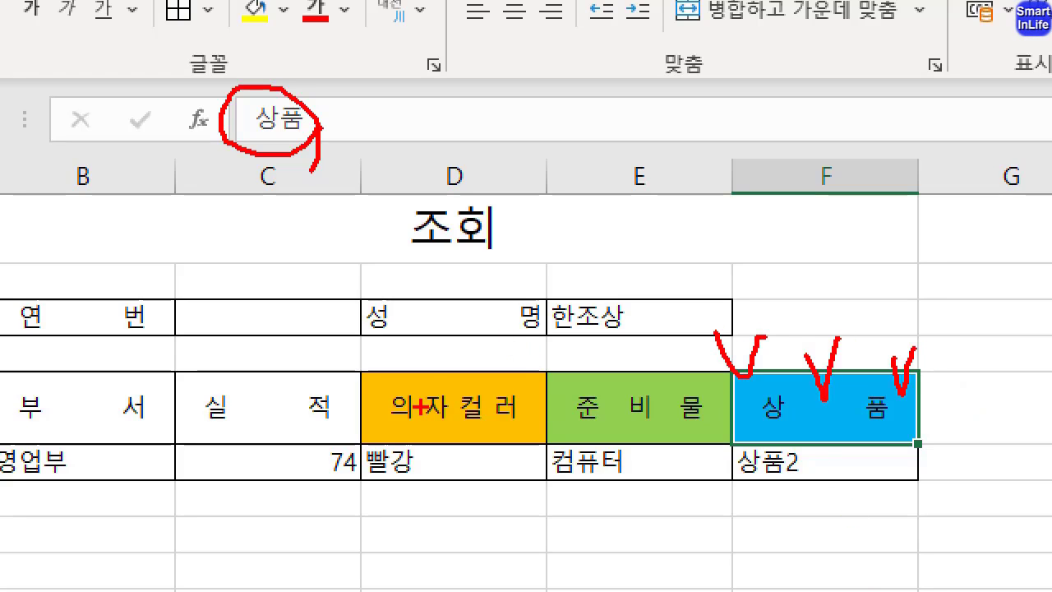
{"action": "mouse_move", "coordinate": [89, 300]}
{"action": "left_mouse_down"}
{"action": "mouse_move", "coordinate": [89, 358]}
{"action": "mouse_move", "coordinate": [682, 434]}
{"action": "mouse_move", "coordinate": [922, 404]}
{"action": "left_mouse_up"}
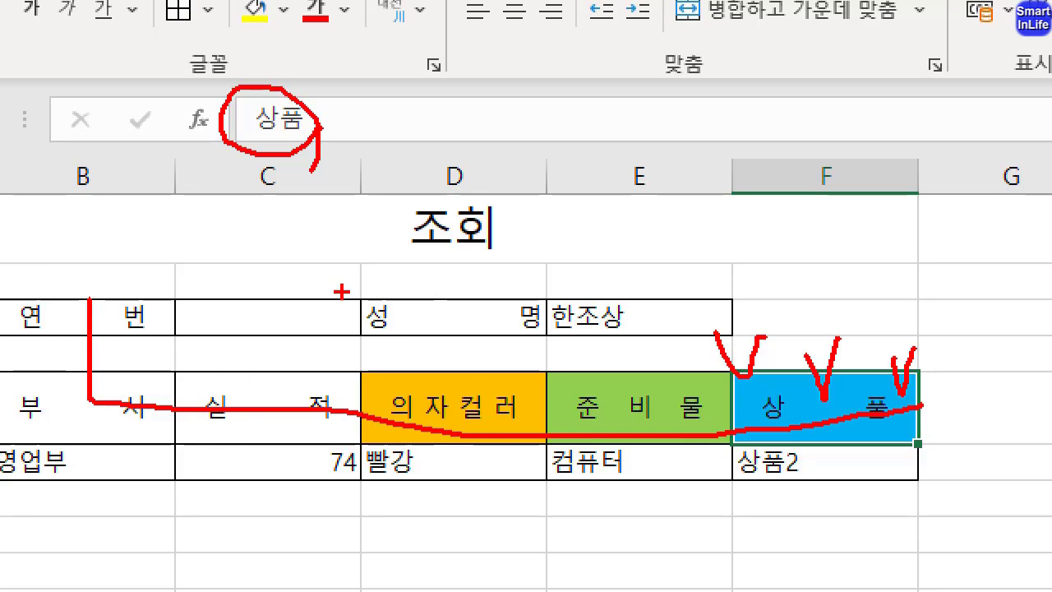
{"action": "left_click_drag", "start_coordinate": [369, 294], "coordinate": [408, 278]}
{"action": "mouse_move", "coordinate": [537, 287]}
{"action": "left_mouse_down"}
{"action": "mouse_move", "coordinate": [544, 308]}
{"action": "mouse_move", "coordinate": [560, 282]}
{"action": "left_mouse_up"}
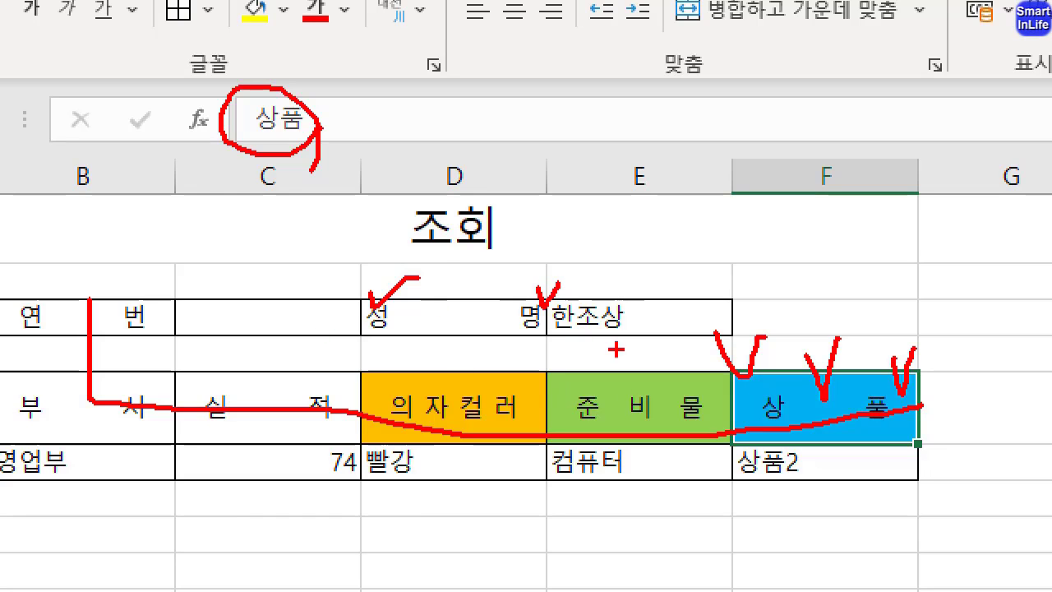
{"action": "key", "text": "Escape"}
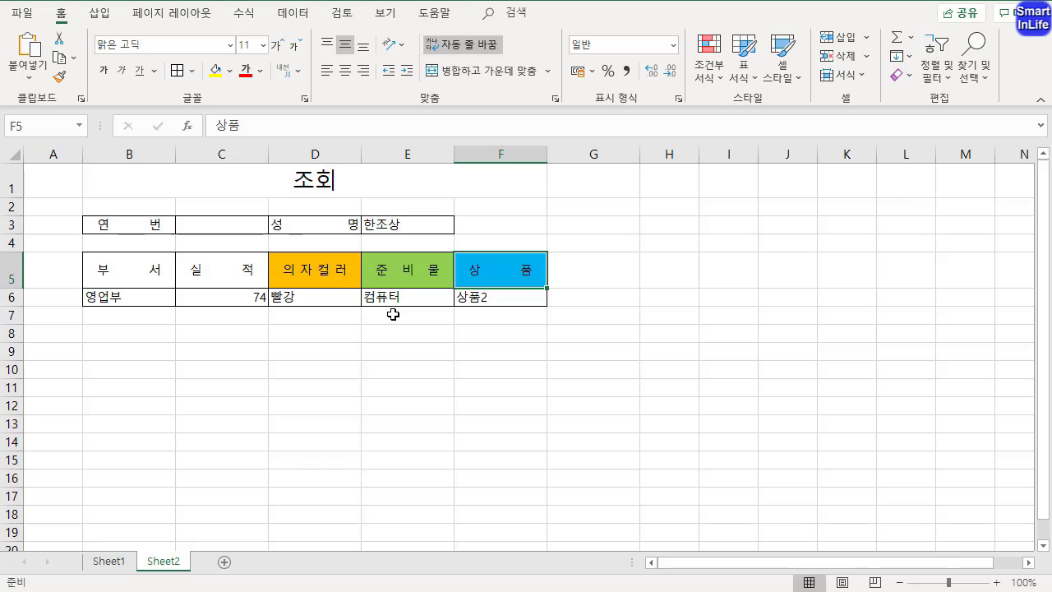
{"action": "left_click", "coordinate": [157, 301]}
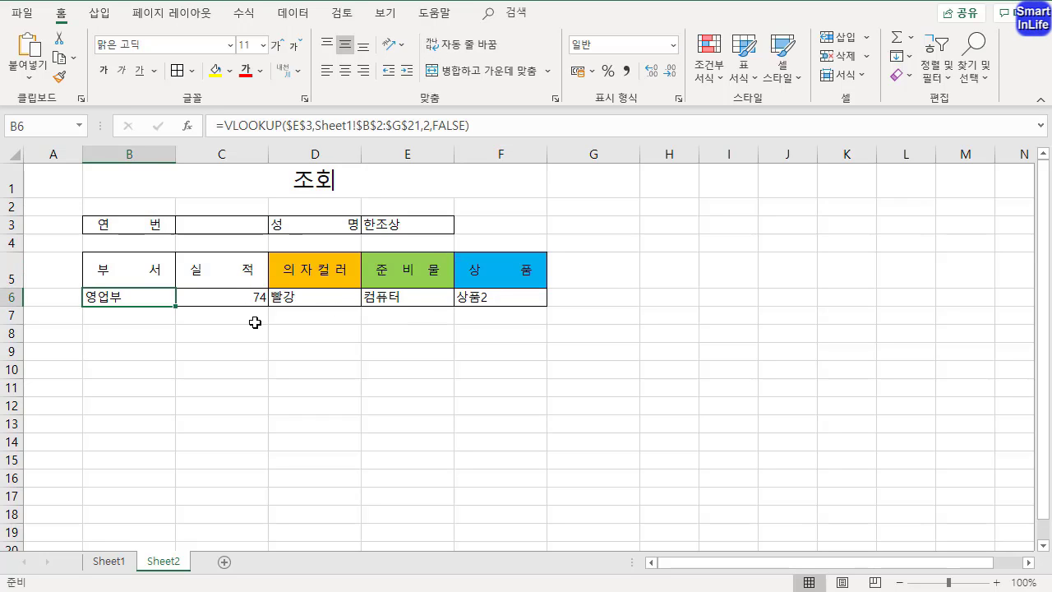
{"action": "left_click", "coordinate": [254, 321]}
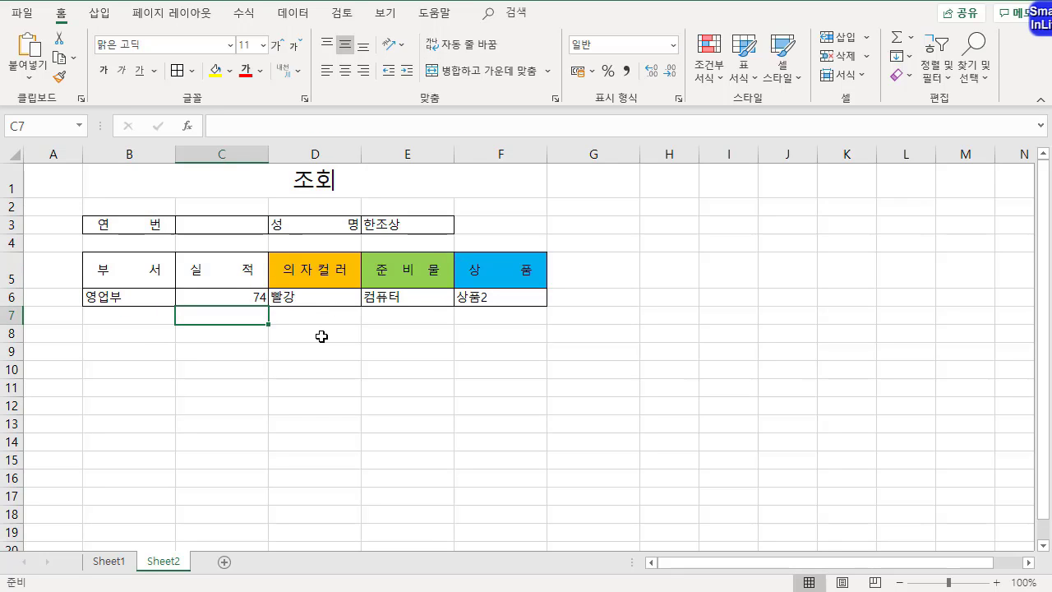